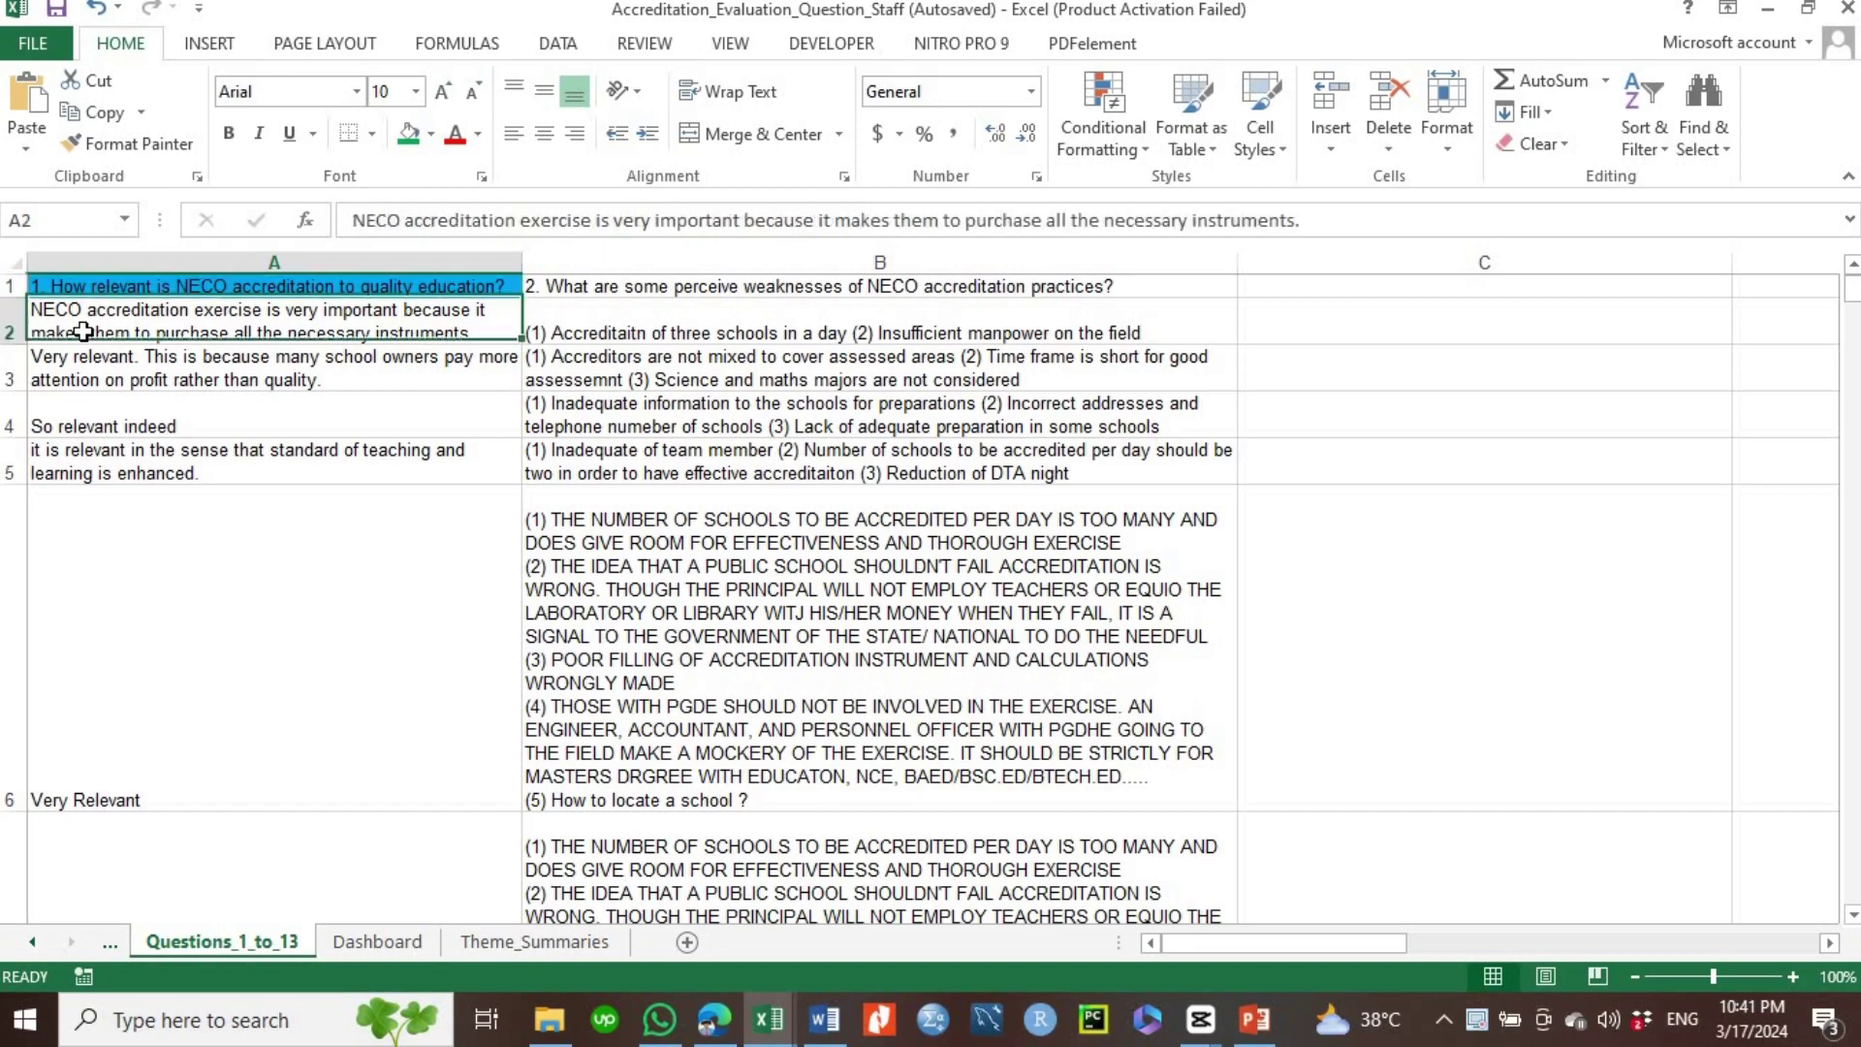
- Look through the question 1 responses in column A of the Questions_1_to_13 sheet, down to the last answer in row 225
key(Down)
key(Down)
key(Down)
key(Down)
key(Down)
key(Down)
key(Down)
key(Down)
key(Down)
key(Down)
key(Down)
key(Down)
key(Down)
key(Down)
key(Down)
key(Down)
key(Down)
key(Down)
key(Down)
key(Down)
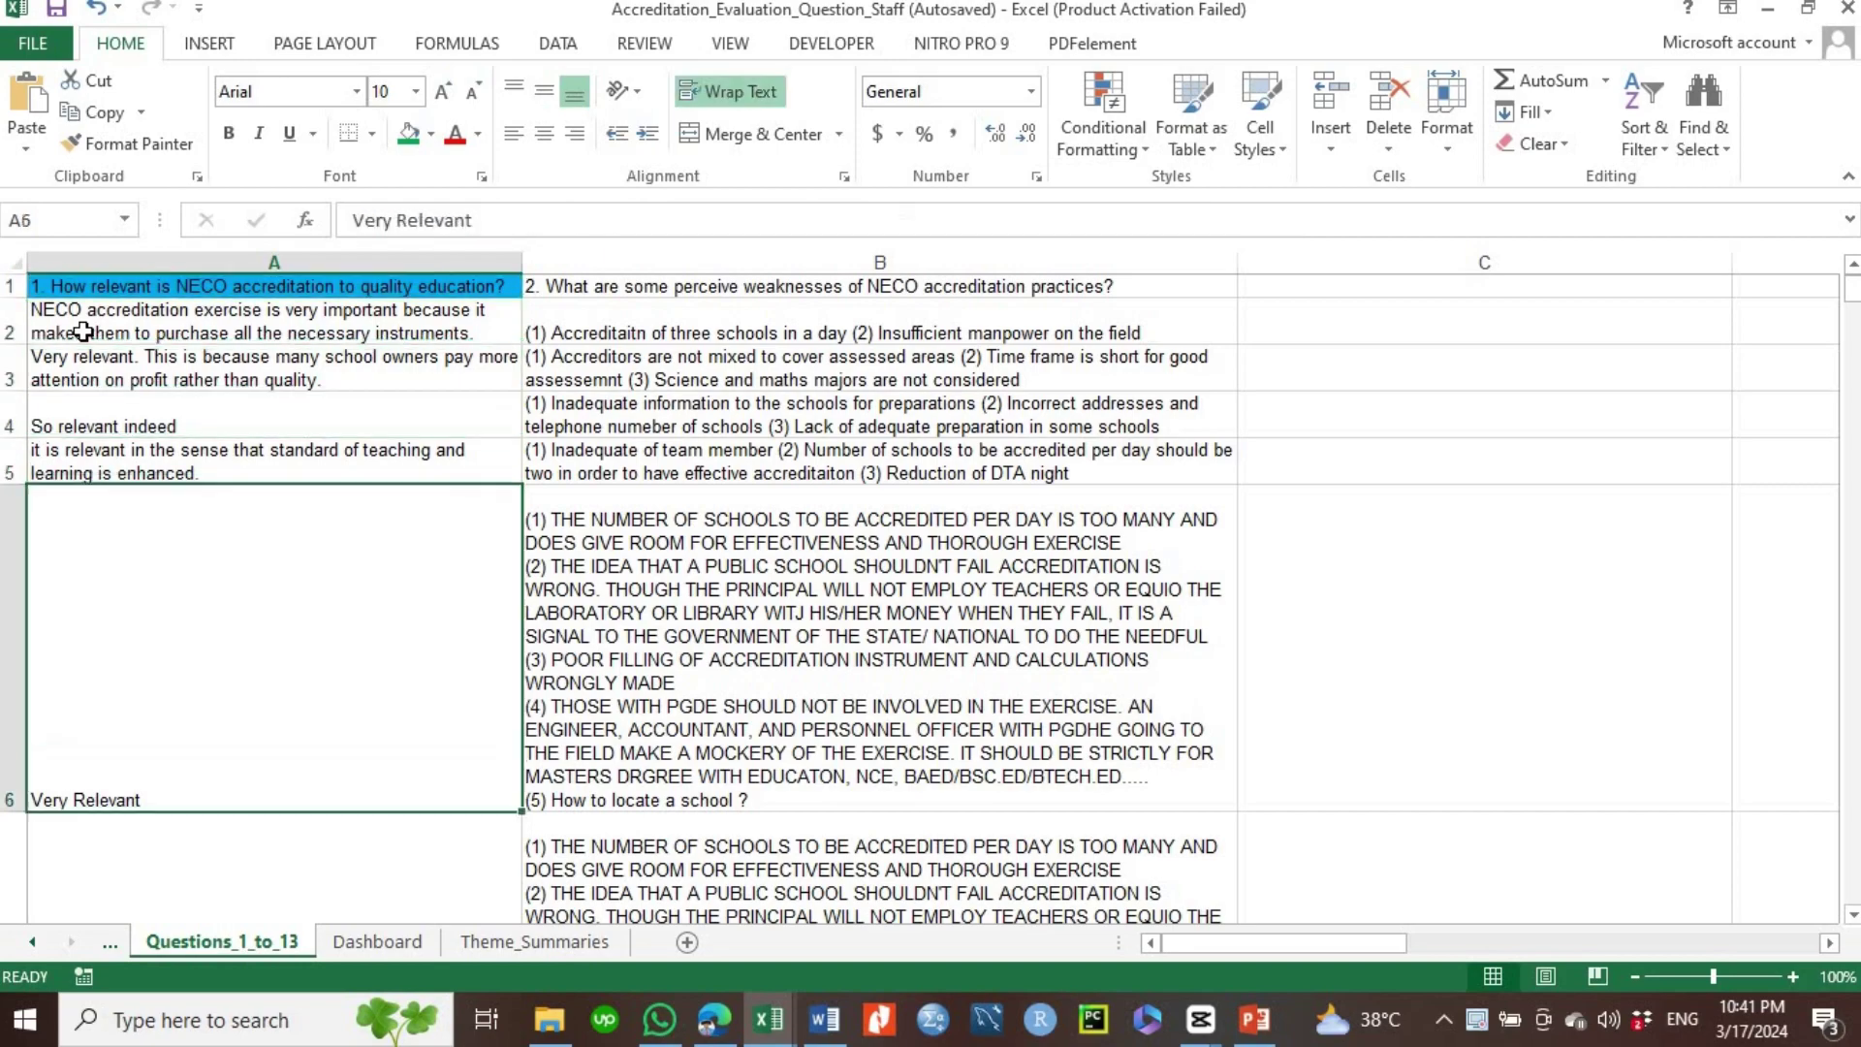
key(Down)
key(Down)
key(Down)
key(Down)
key(Down)
key(Down)
key(Down)
key(Down)
key(Down)
key(Down)
key(Down)
key(Down)
key(Down)
key(Down)
key(Down)
key(Down)
key(Down)
key(Down)
key(Down)
key(Down)
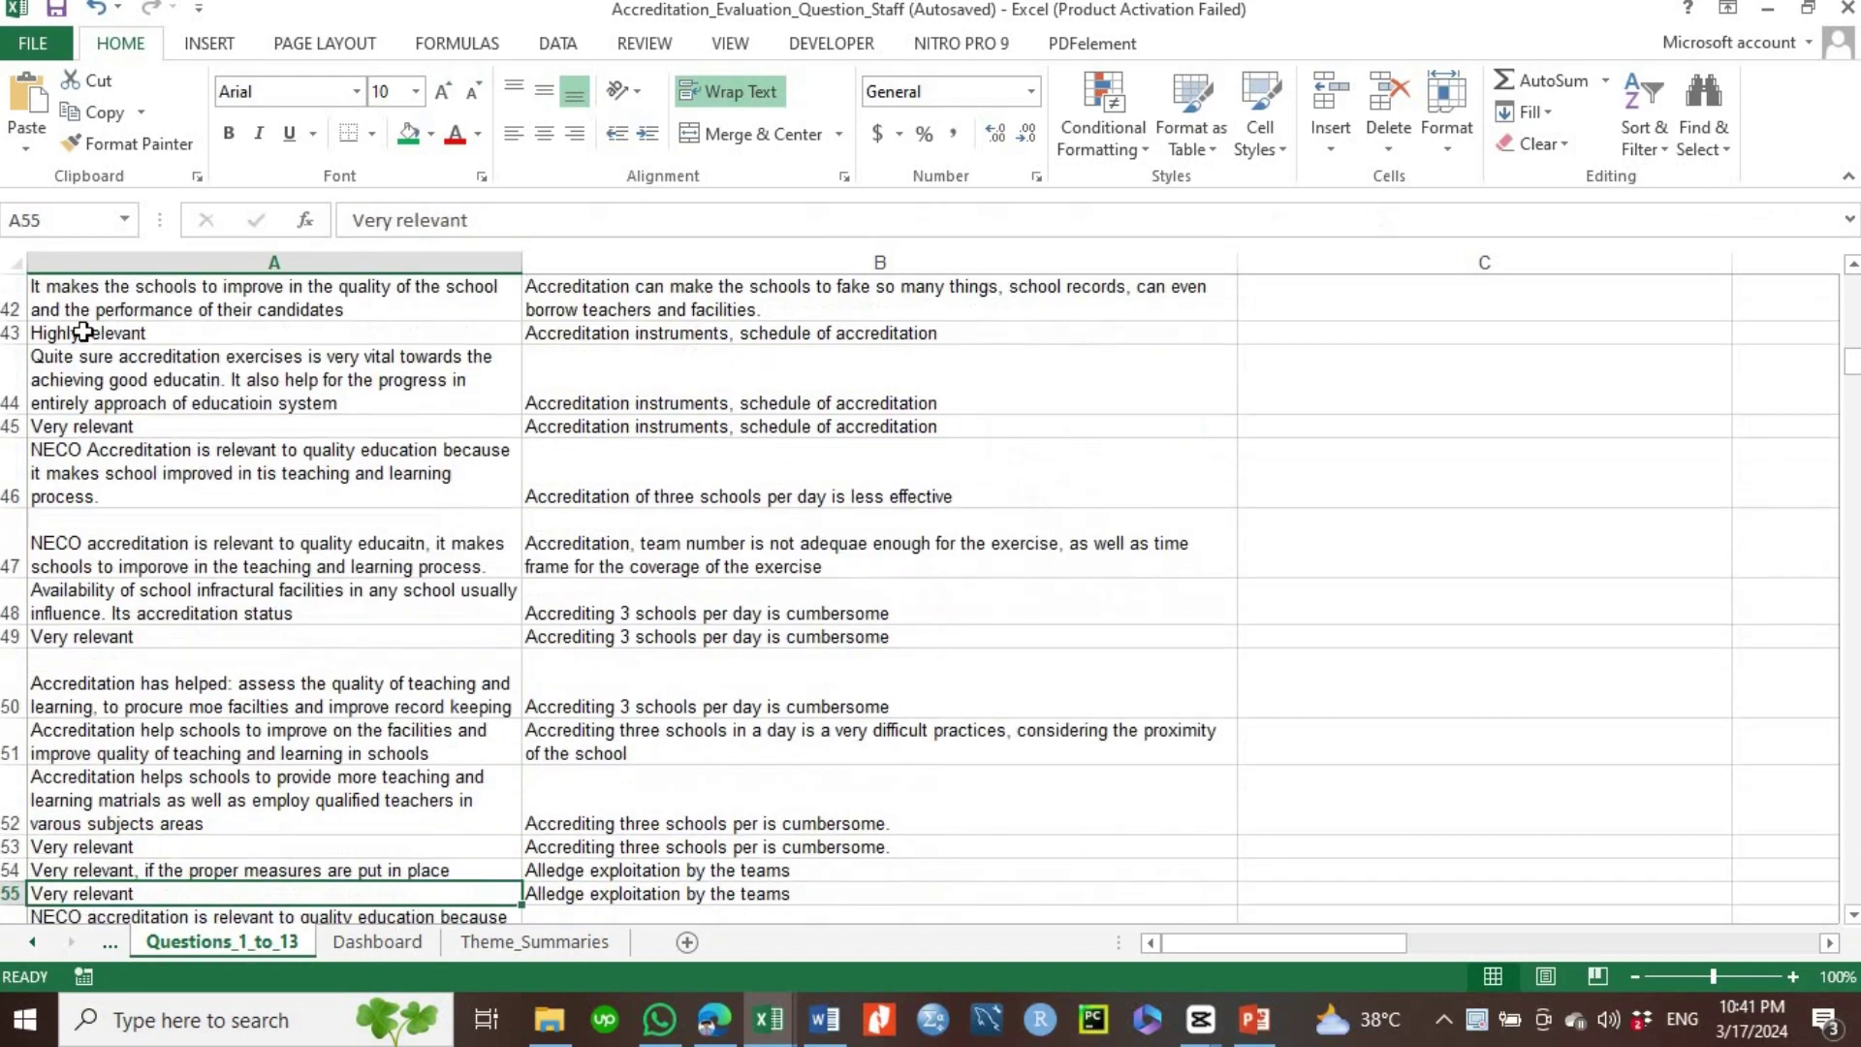
key(Down)
key(Down)
key(Down)
key(Down)
key(Down)
key(Down)
key(Down)
key(Down)
key(Down)
key(Down)
key(Down)
key(Down)
key(Down)
key(Down)
key(Down)
key(Down)
key(Down)
key(Down)
key(Down)
key(Down)
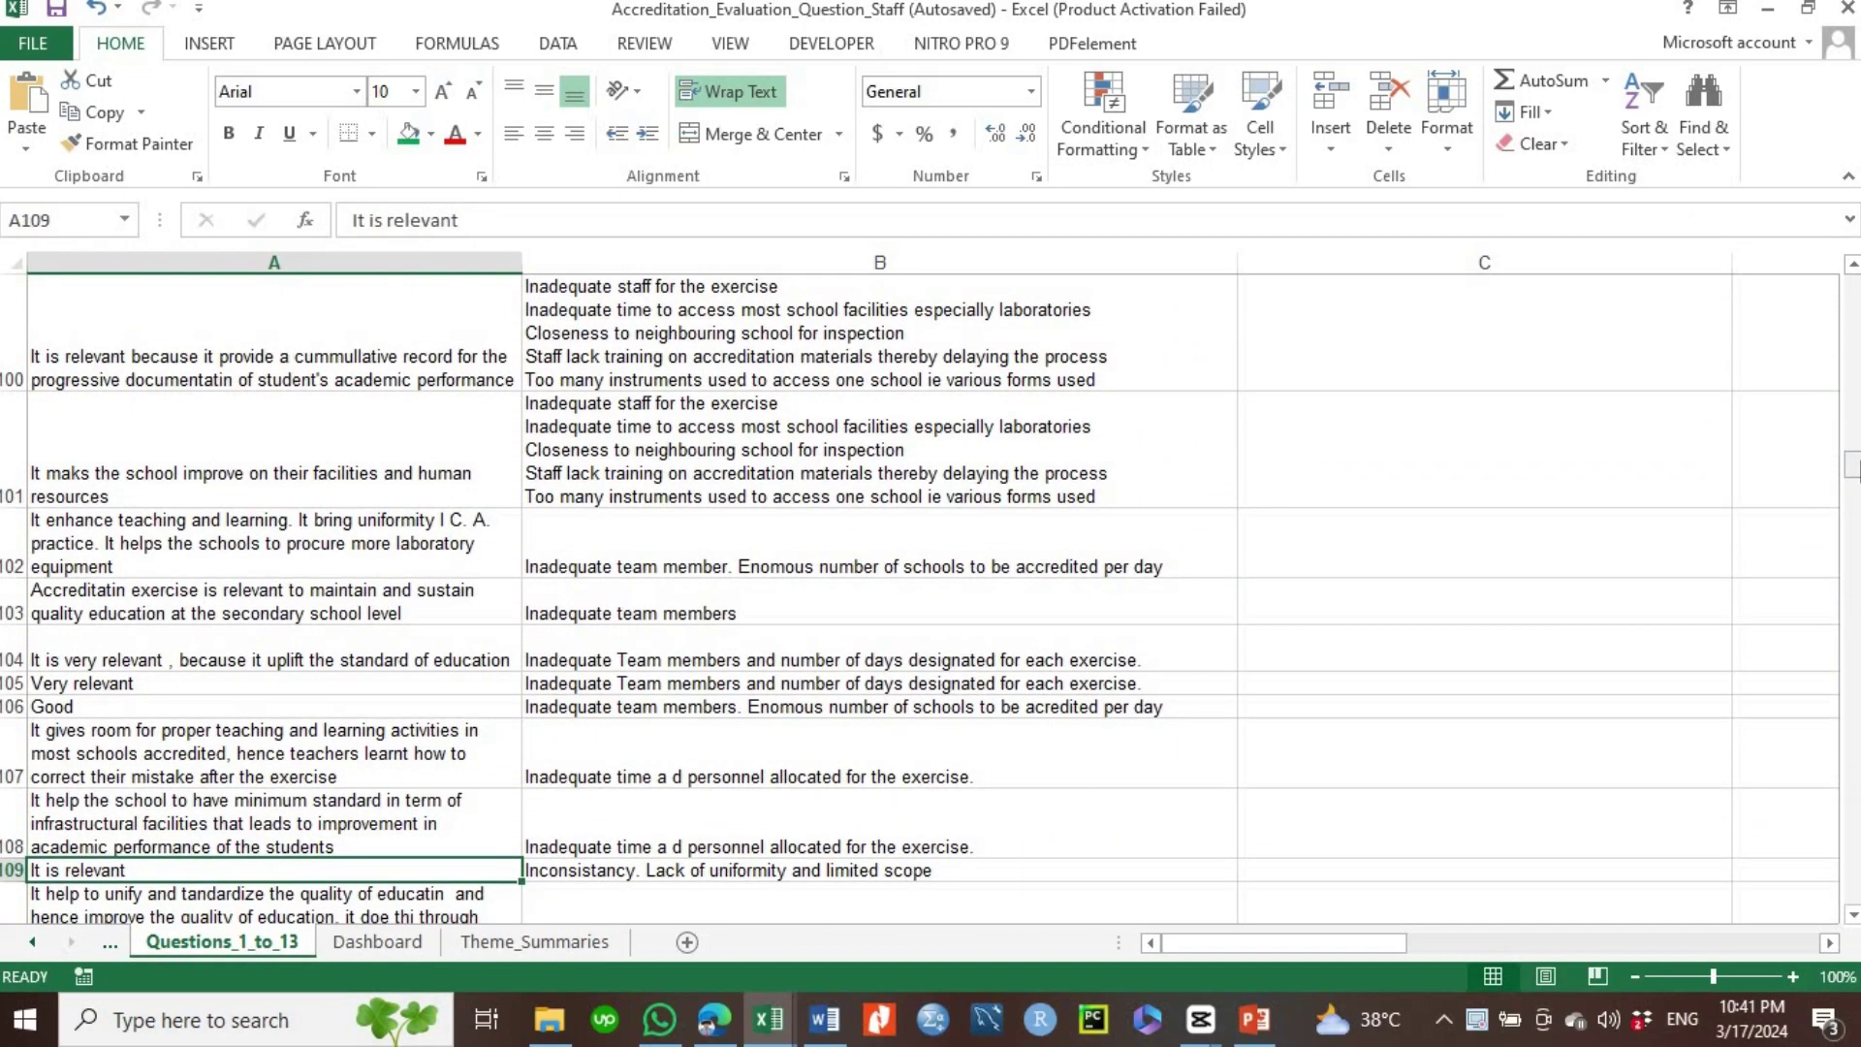
drag(1851, 465, 747, 679)
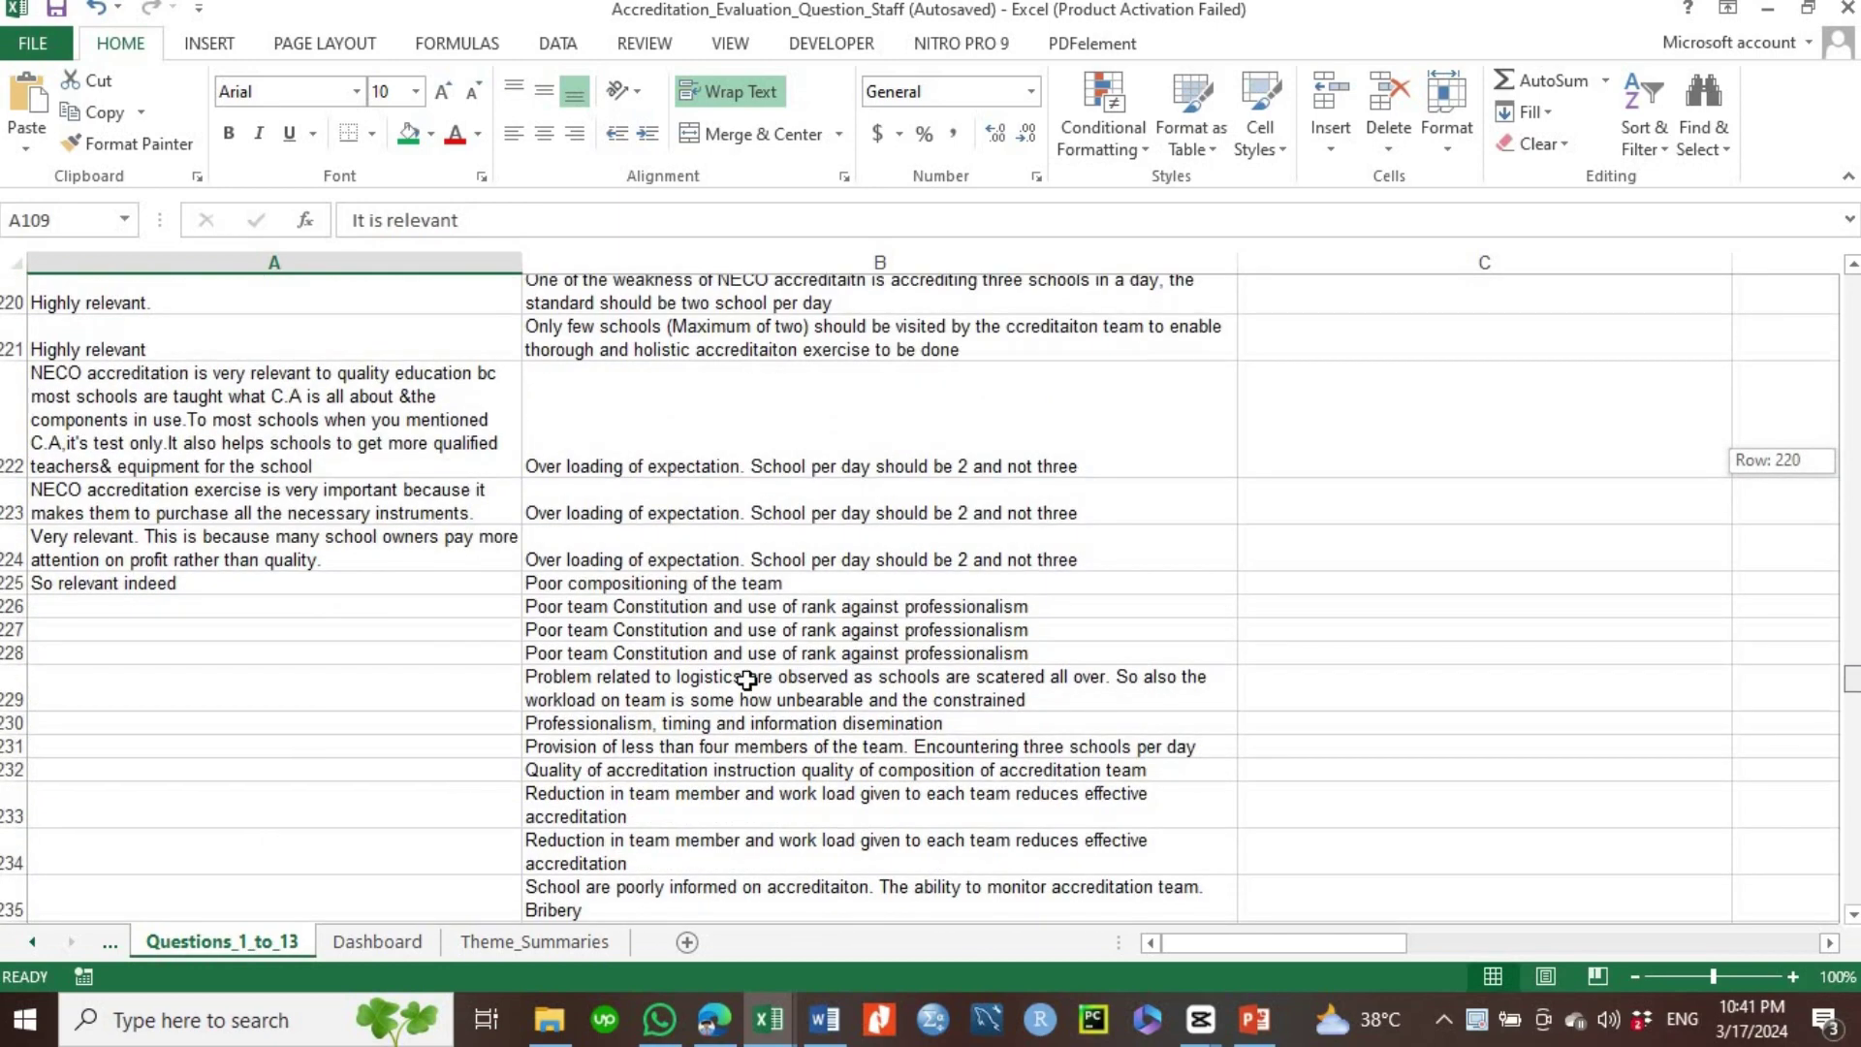
click(7, 589)
click(70, 589)
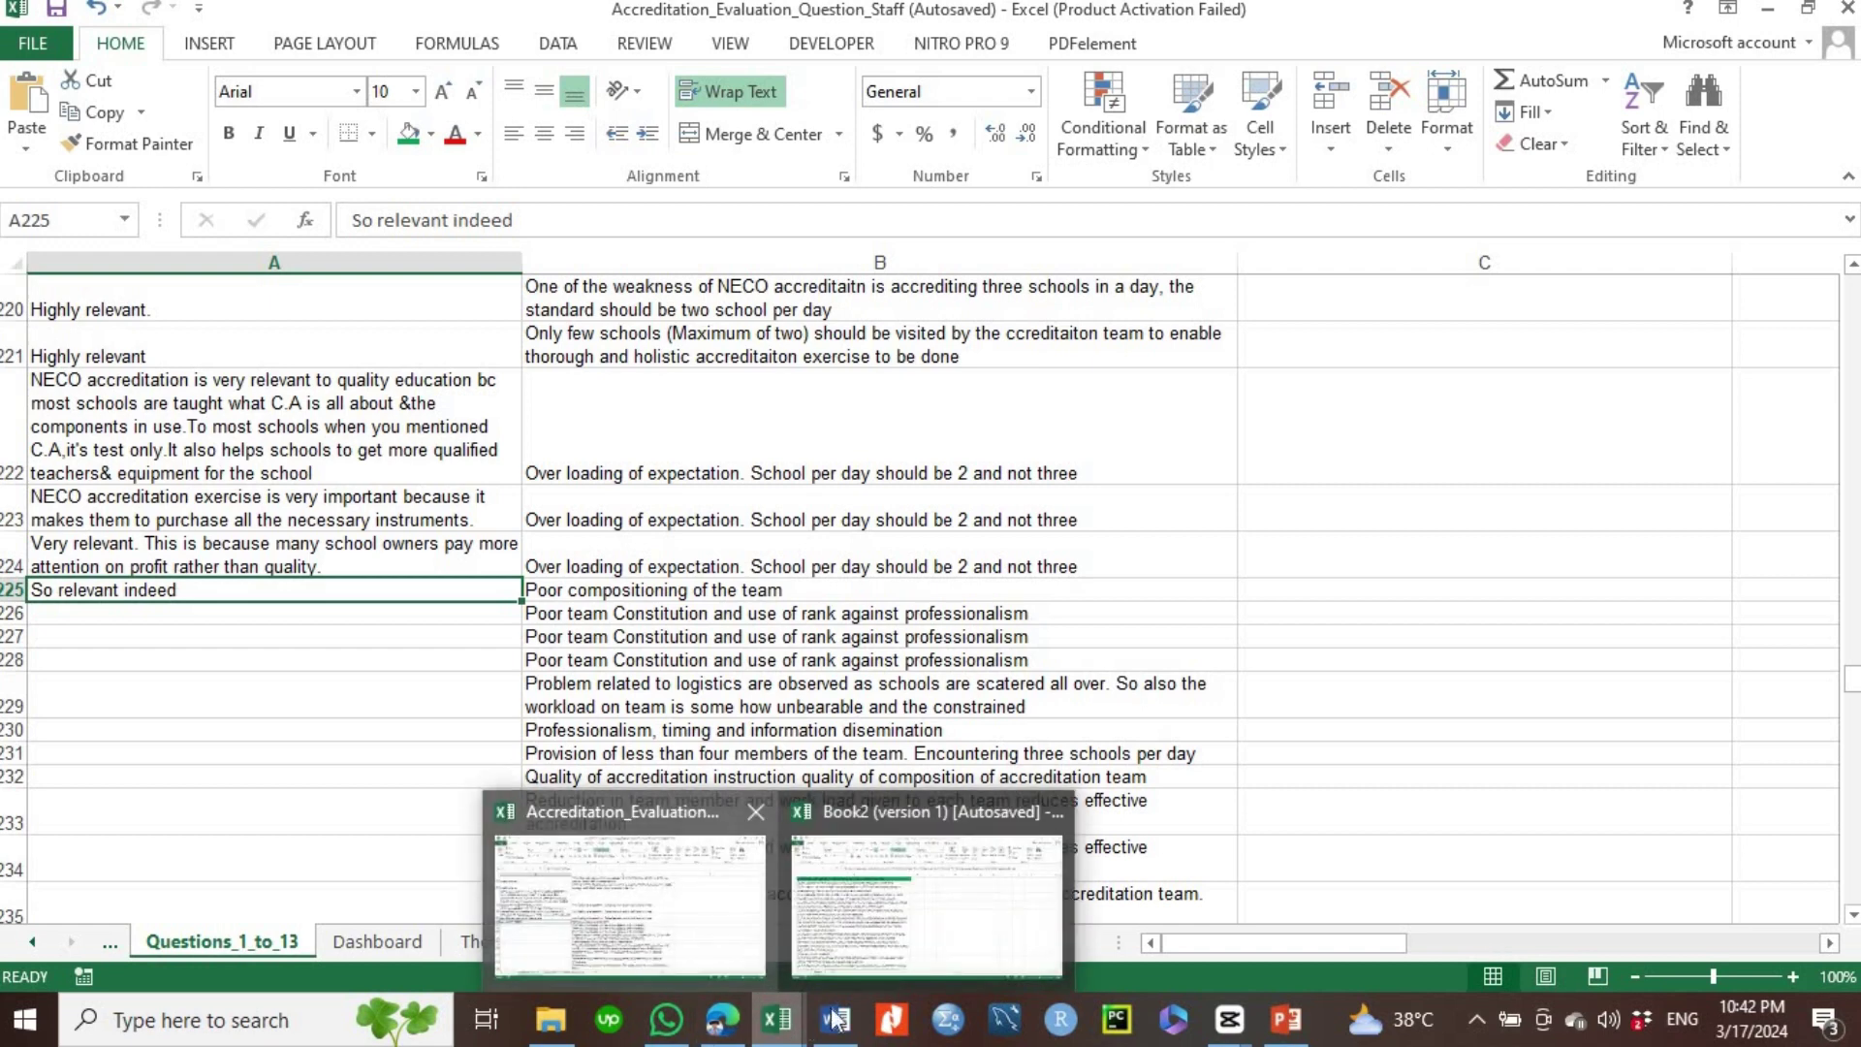
- Switch to the Q_1_Code Word document, complete item 9 of the Shortform list as "It is very relevant", and select the nine items
mouse_move(839, 1023)
click(847, 928)
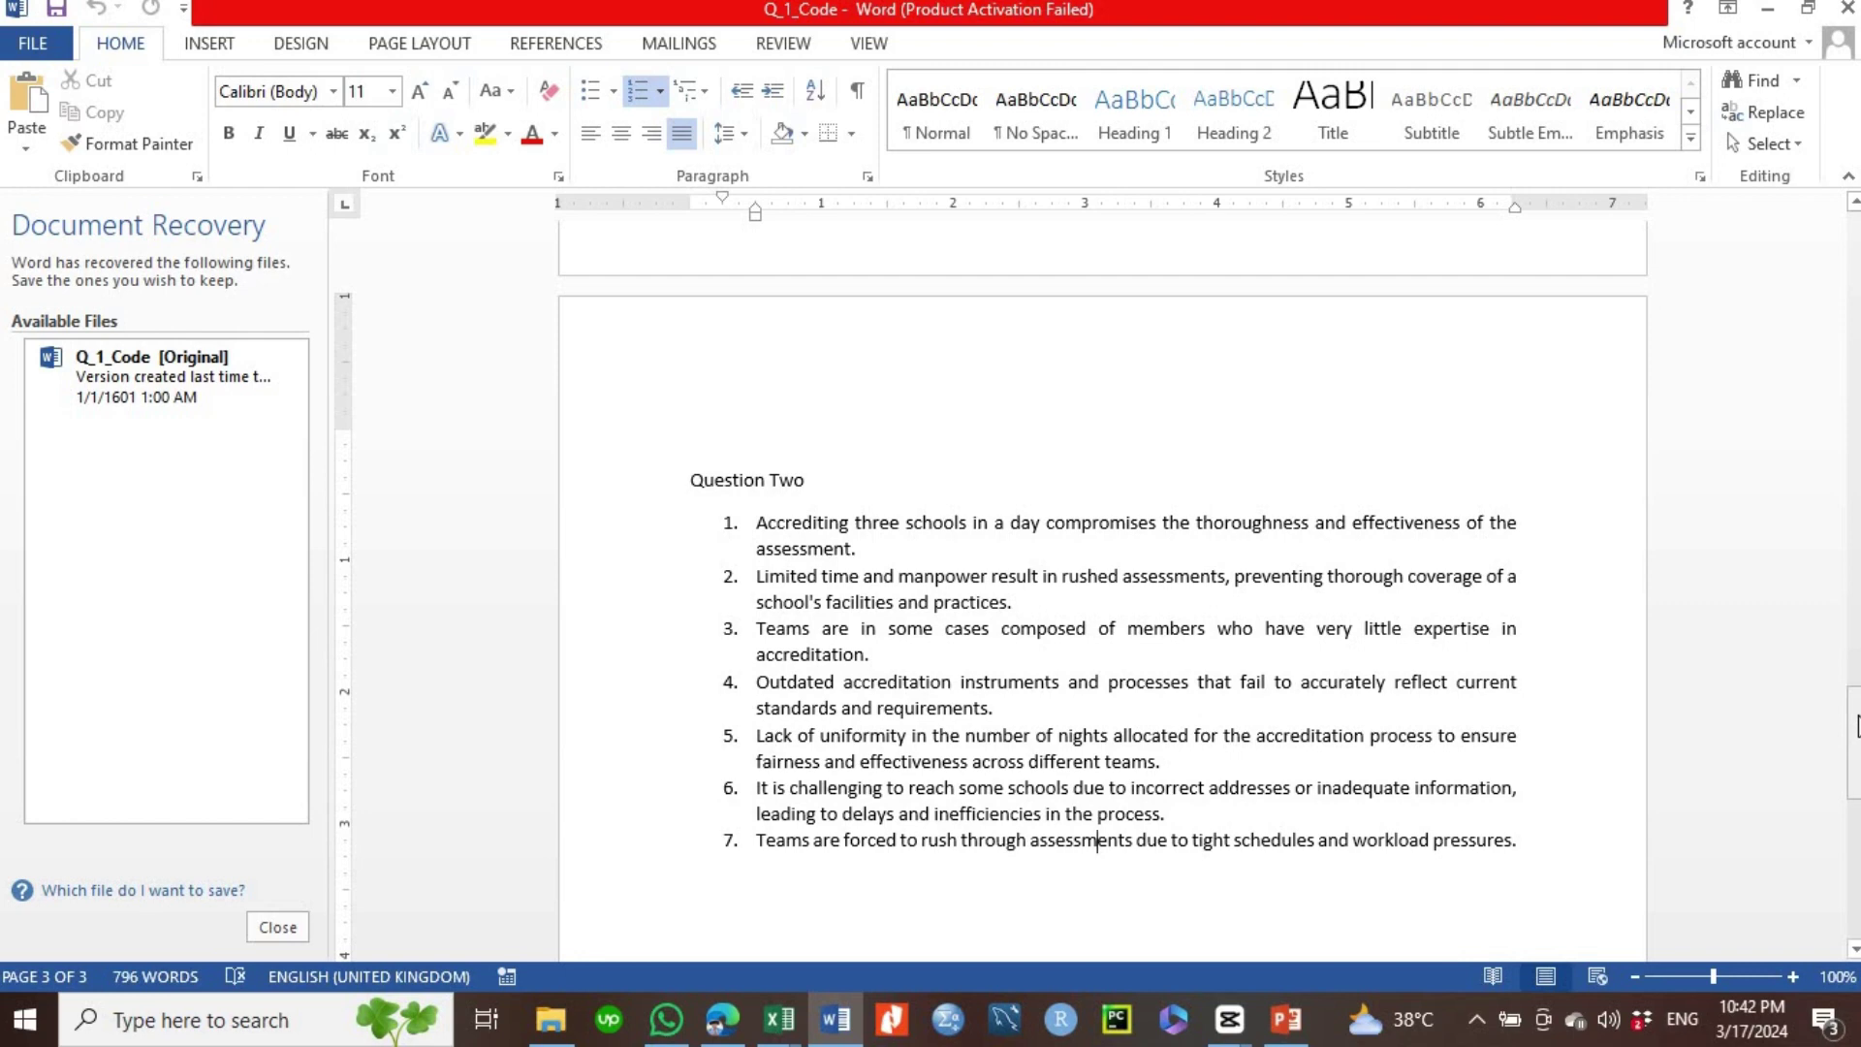
drag(1854, 725, 1853, 629)
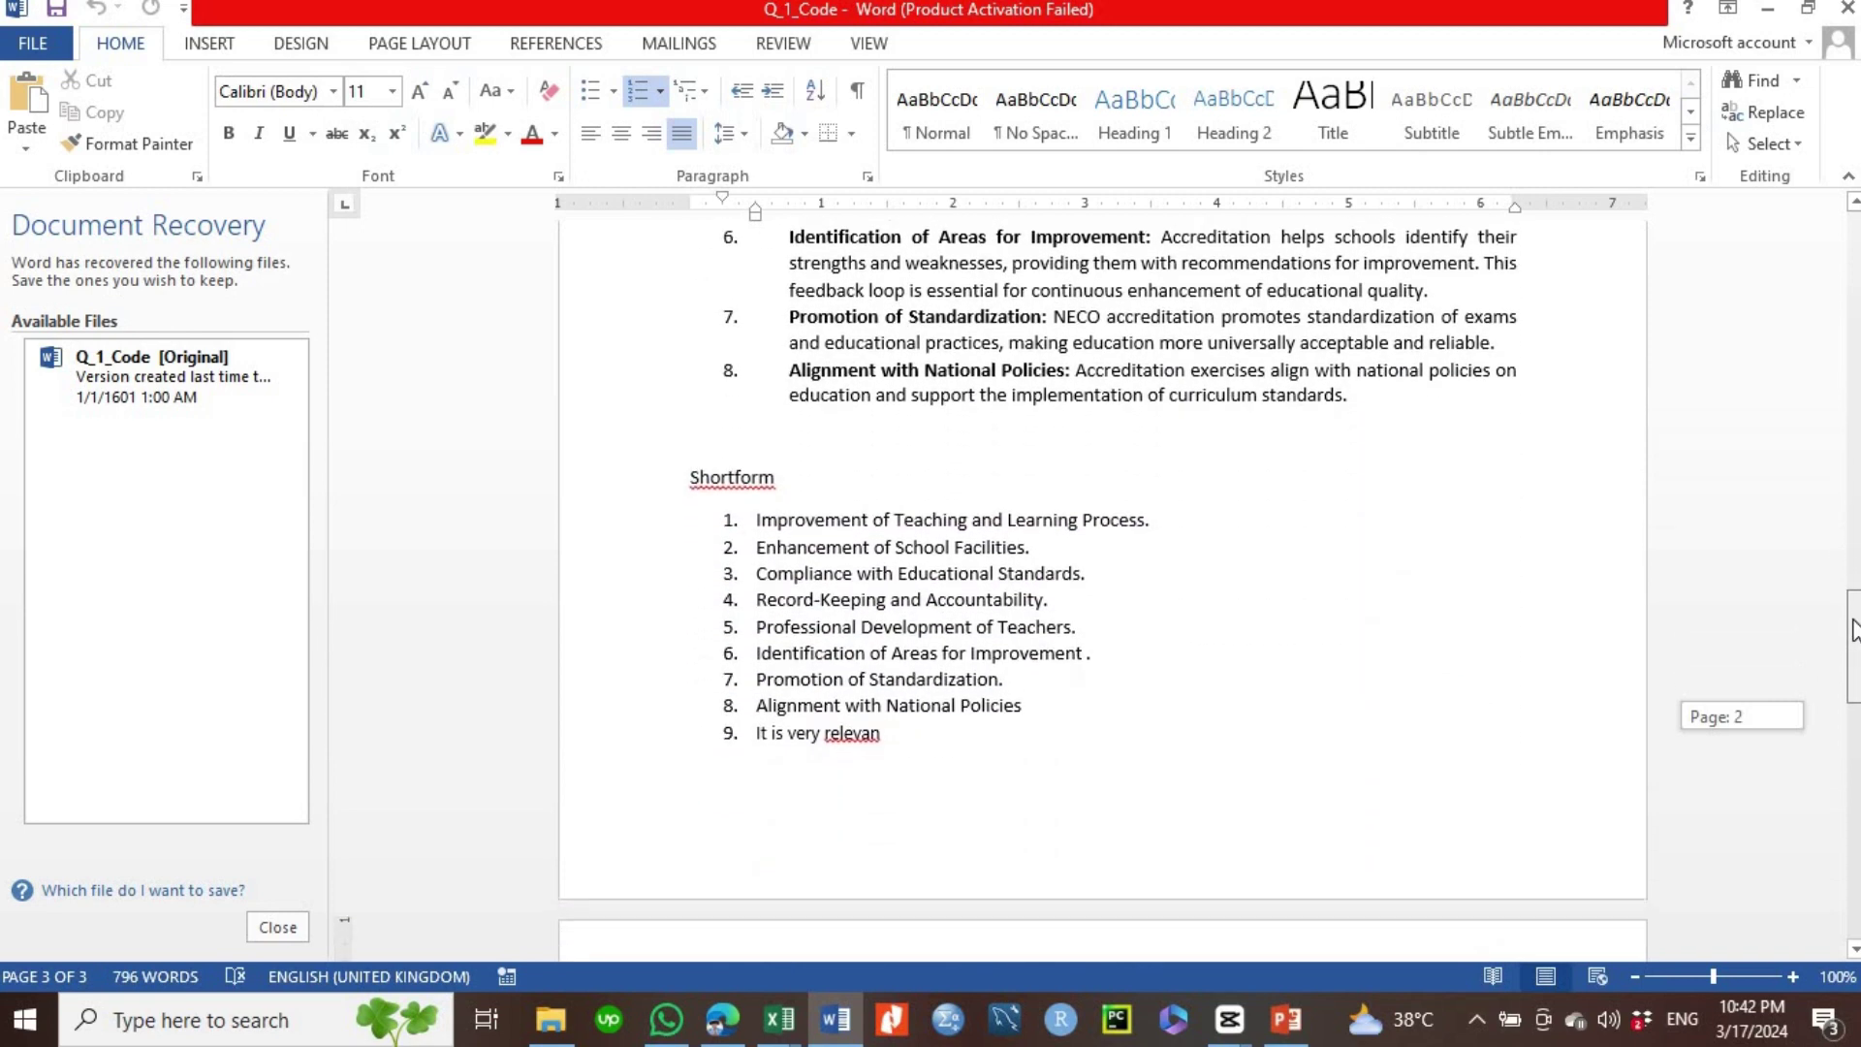
click(894, 733)
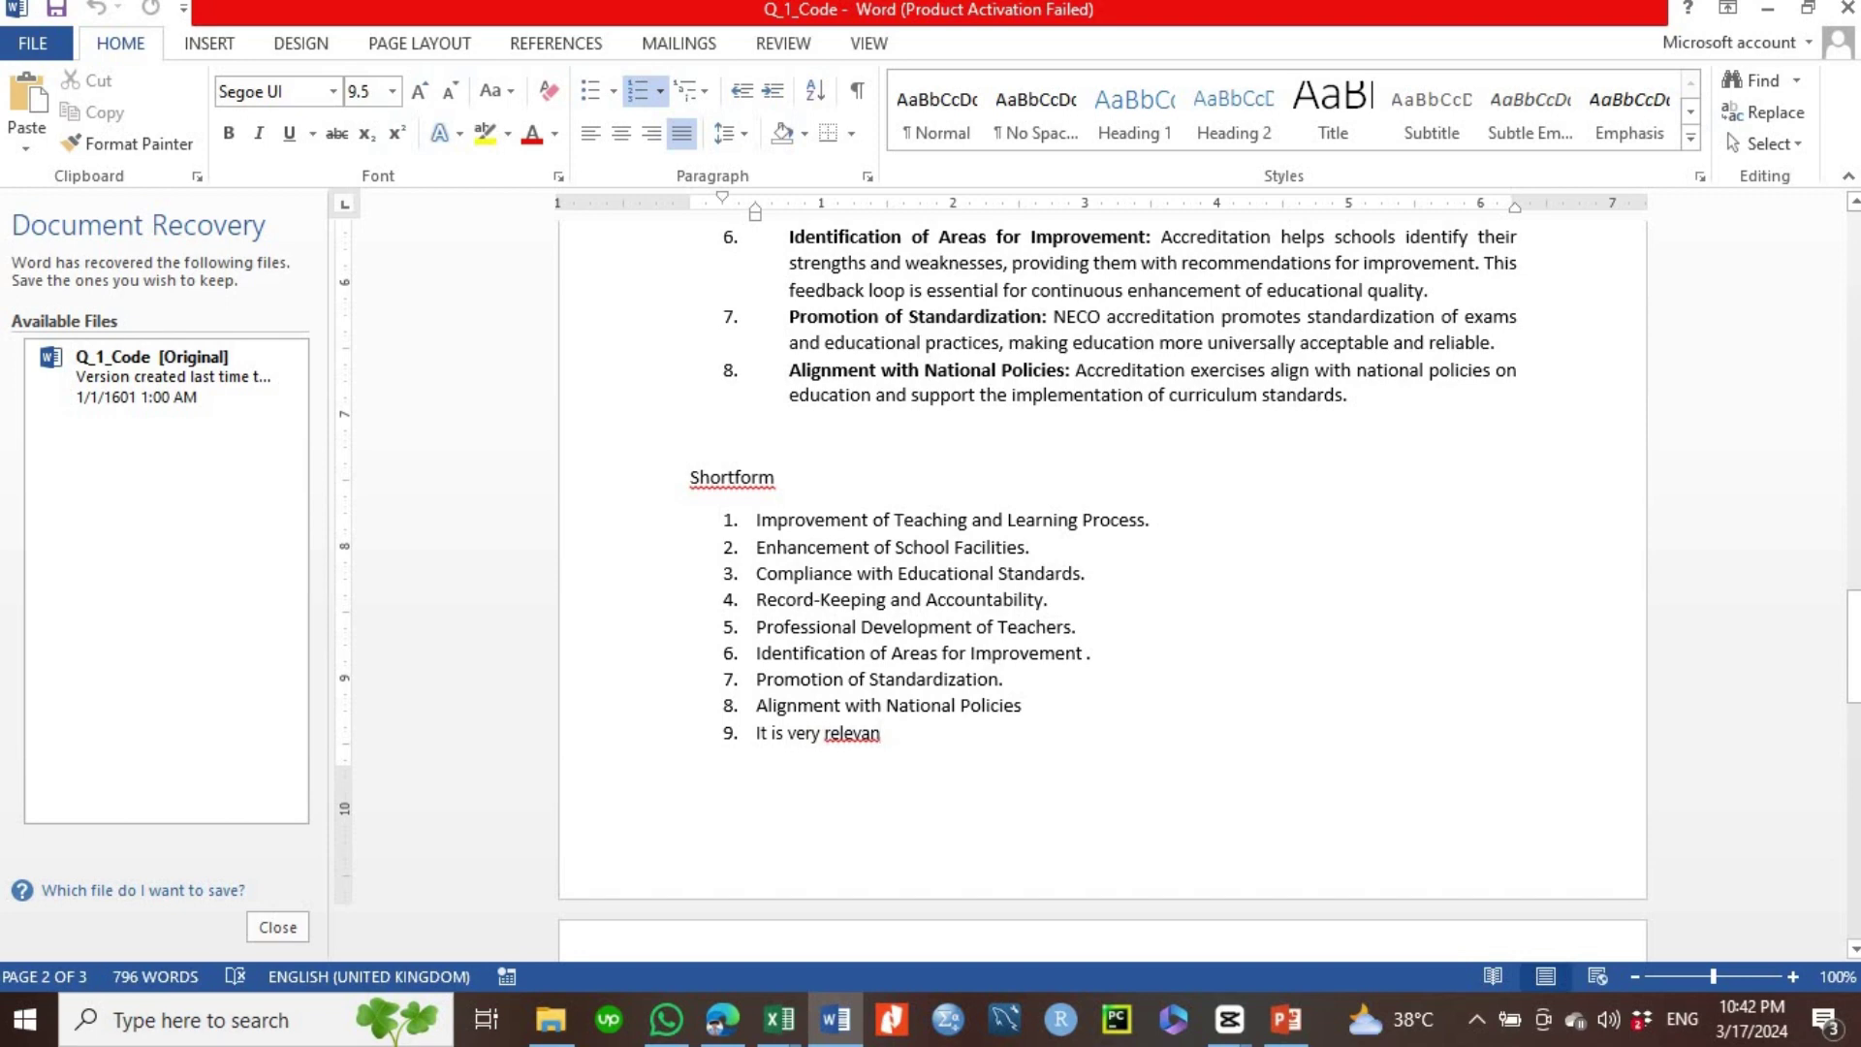
text(t)
drag(756, 520, 958, 751)
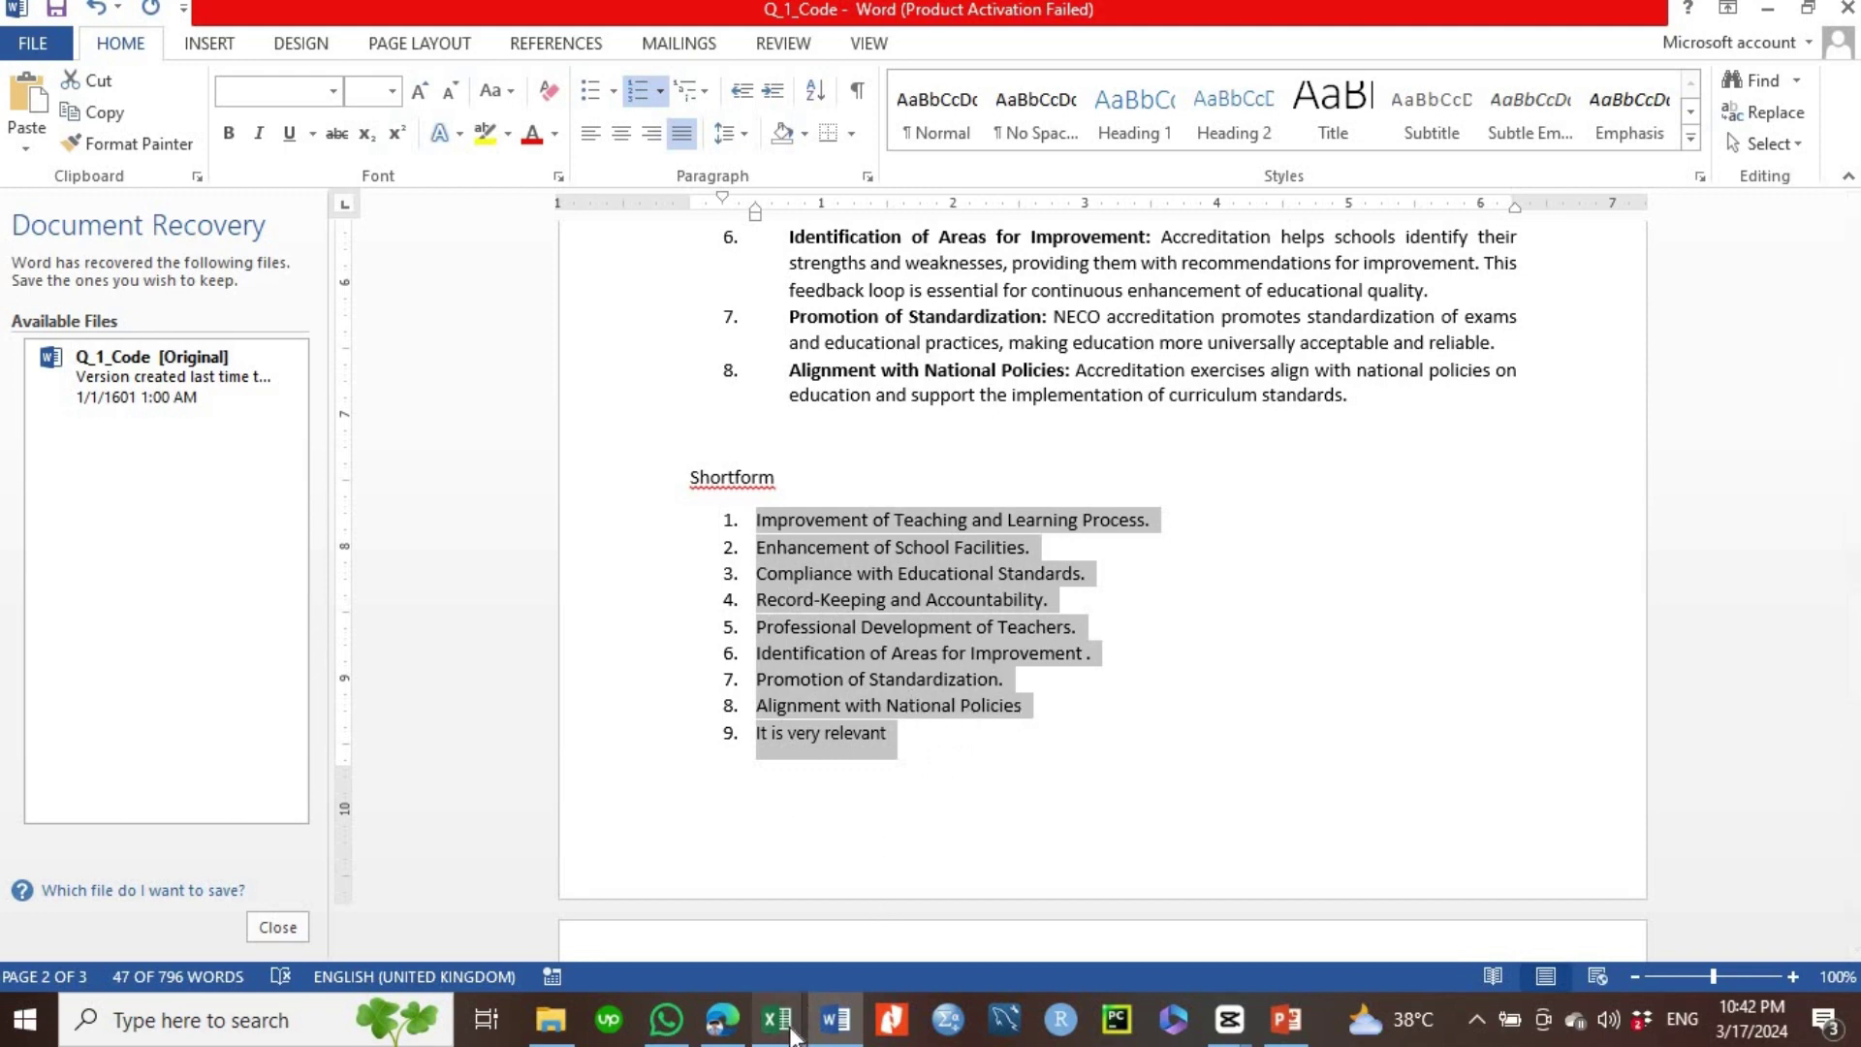
- Return to the Accreditation_Evaluation_Question_Staff workbook in Excel and turn on filtering for the Theme_Summaries sheet
mouse_move(790, 1027)
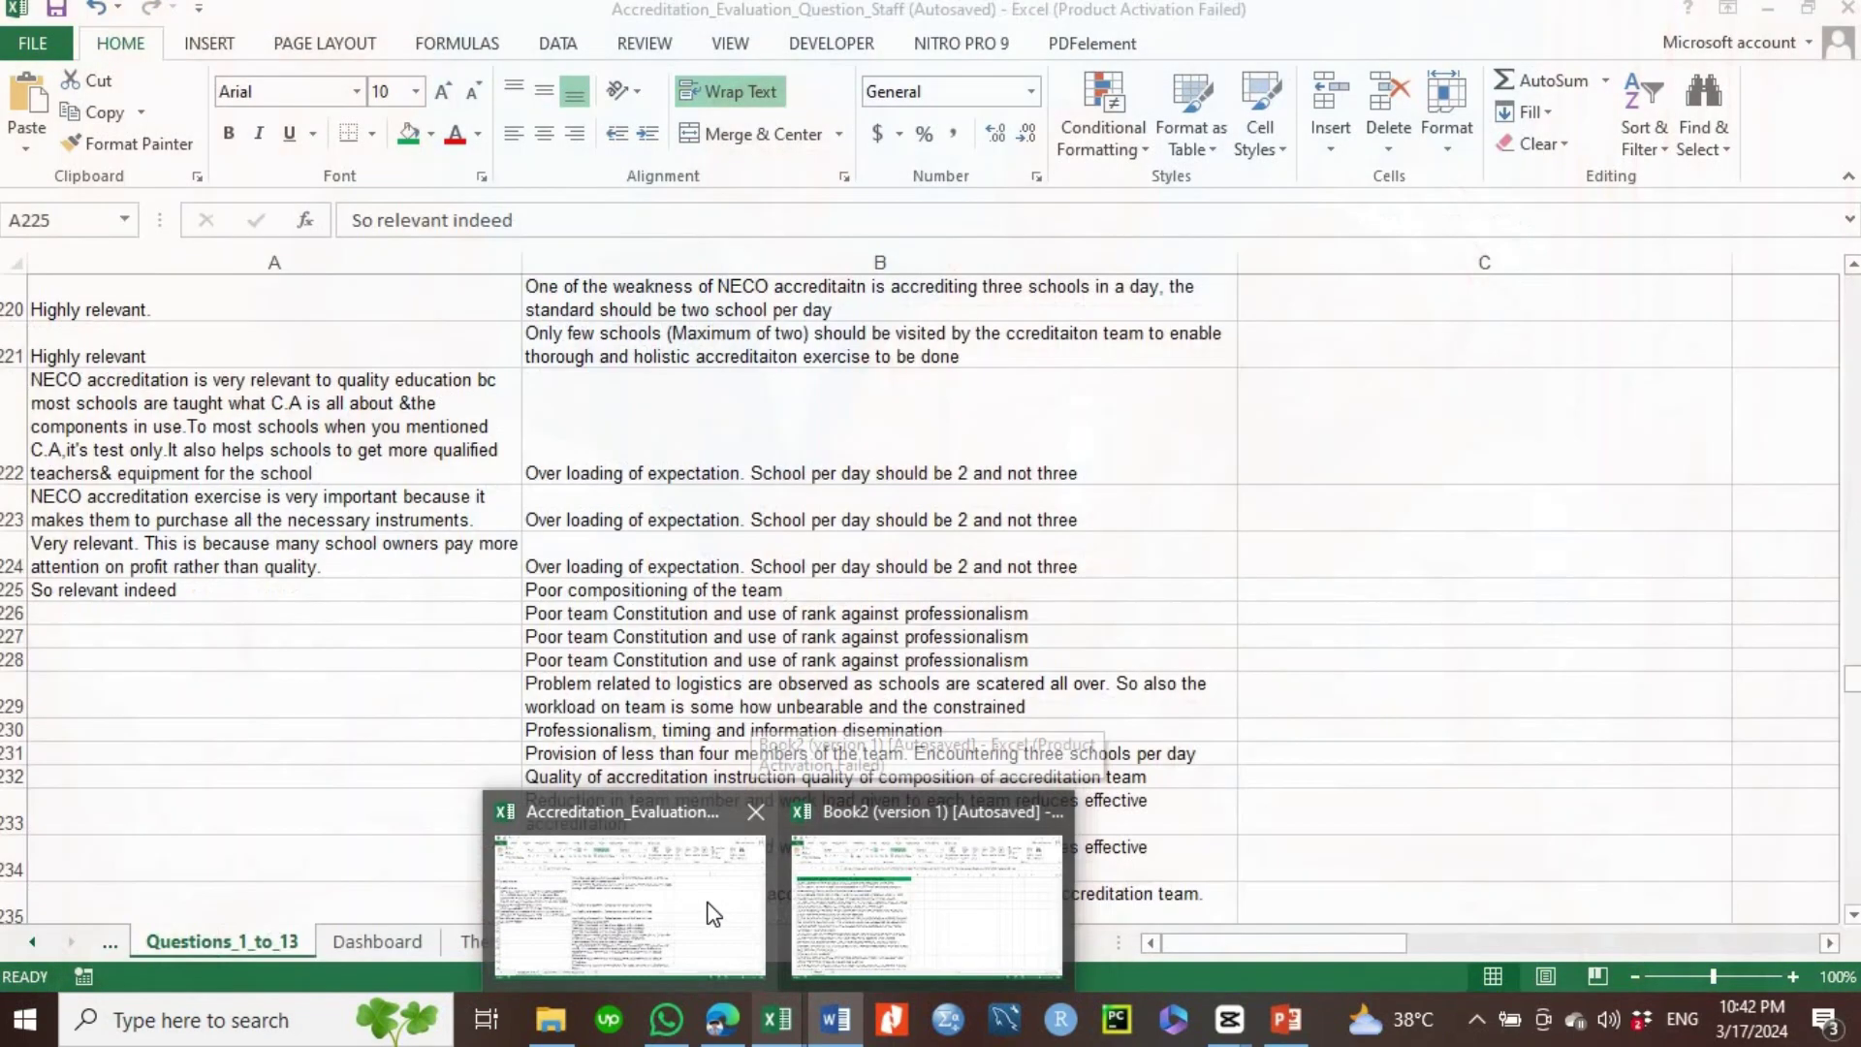
click(713, 914)
click(578, 943)
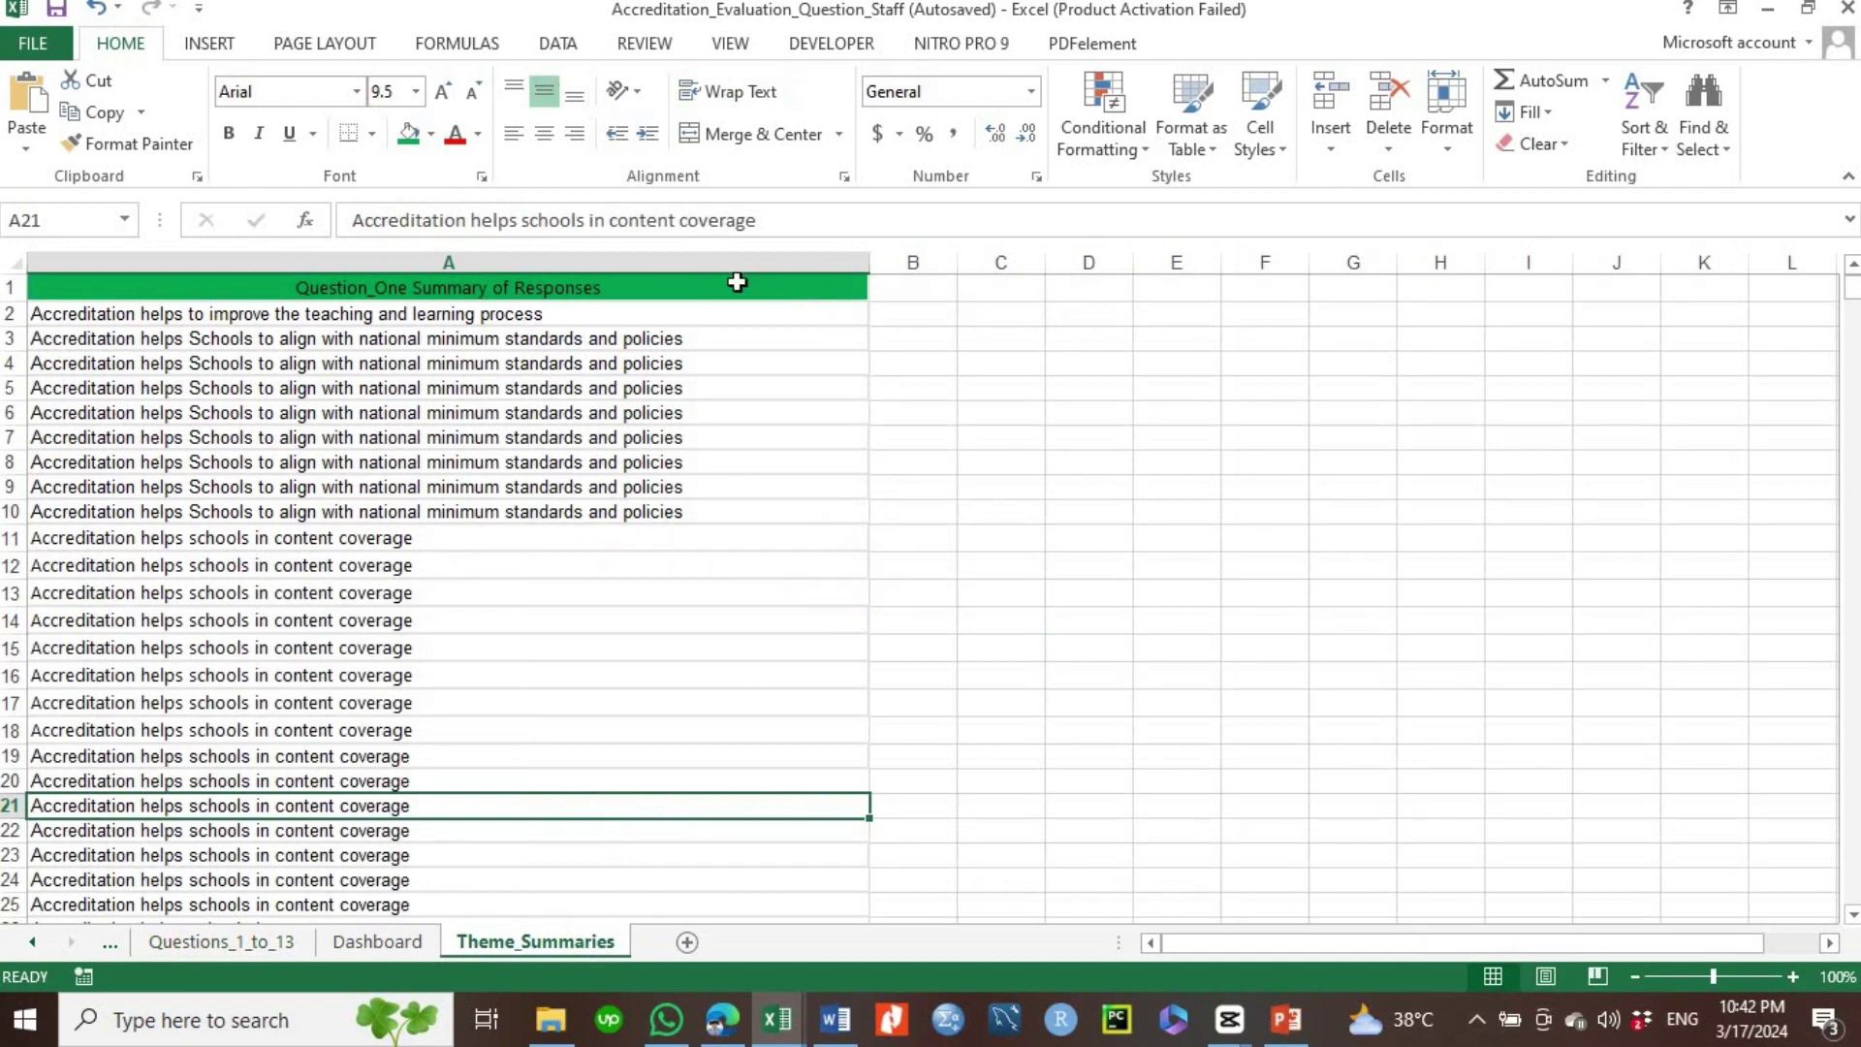
click(1660, 150)
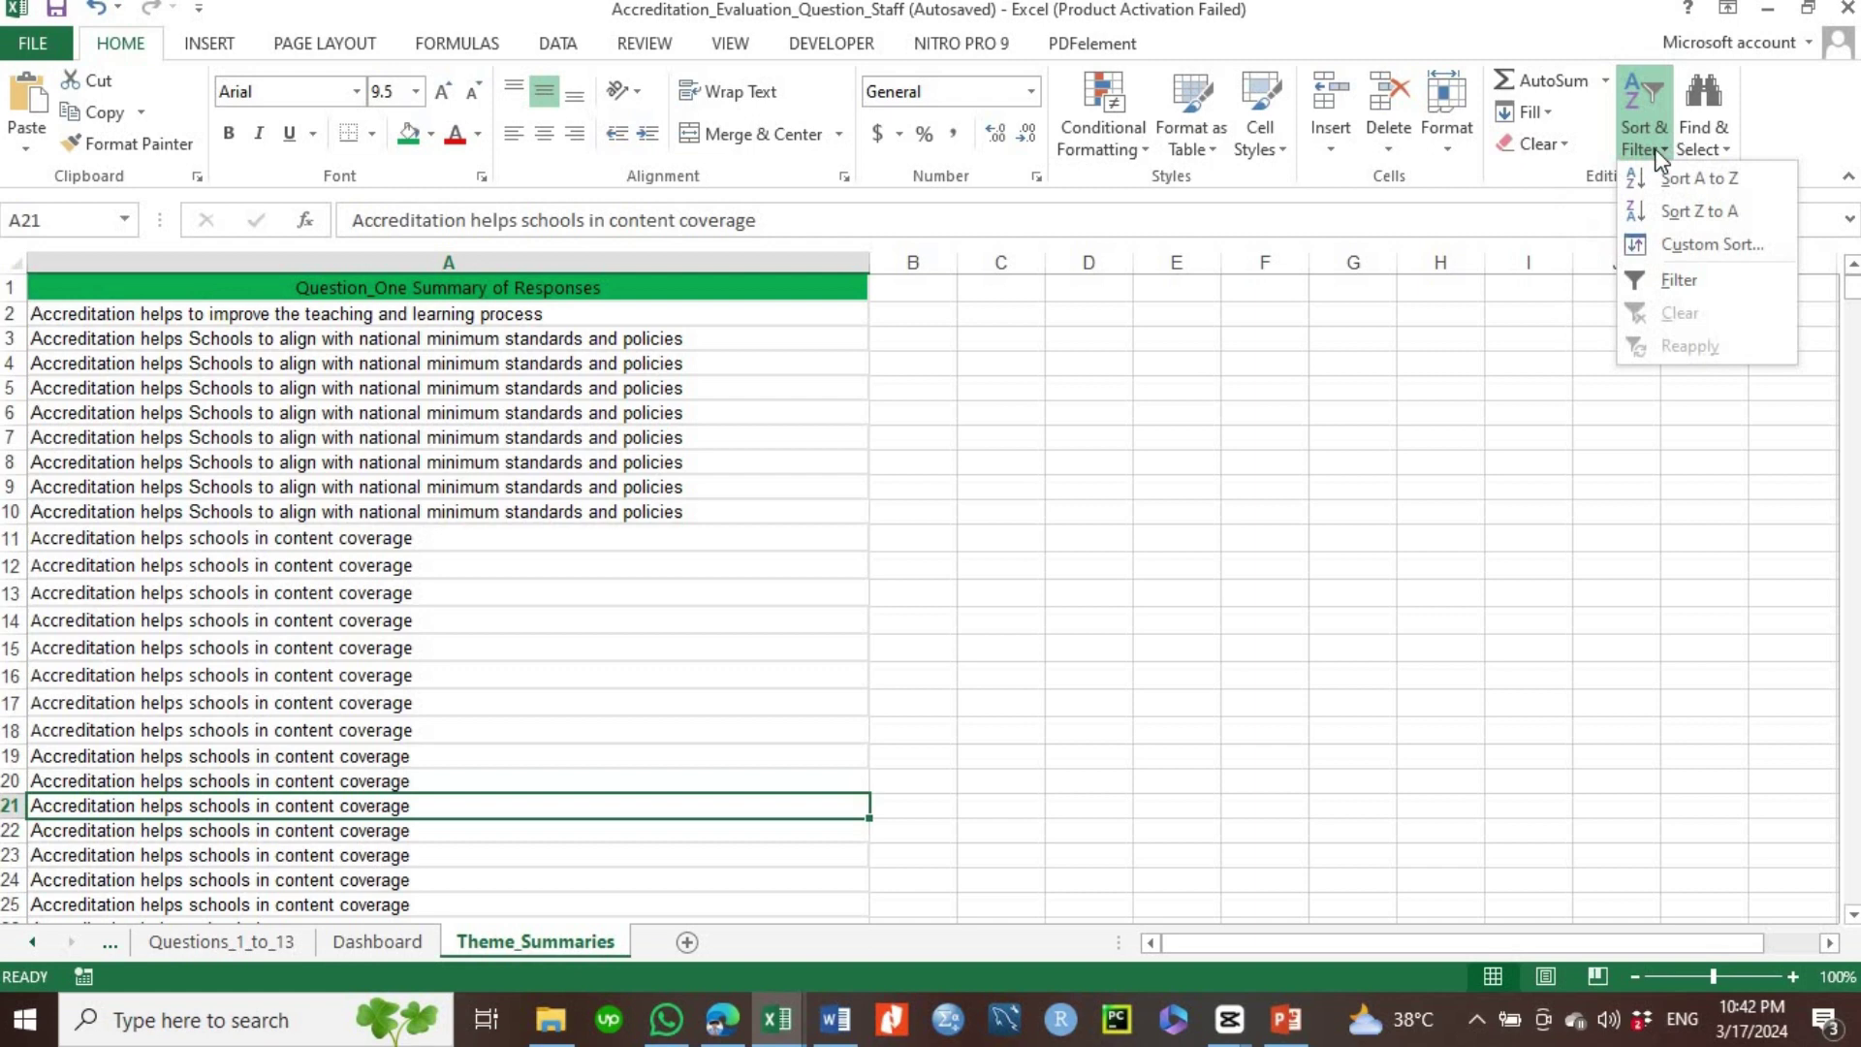
click(1664, 278)
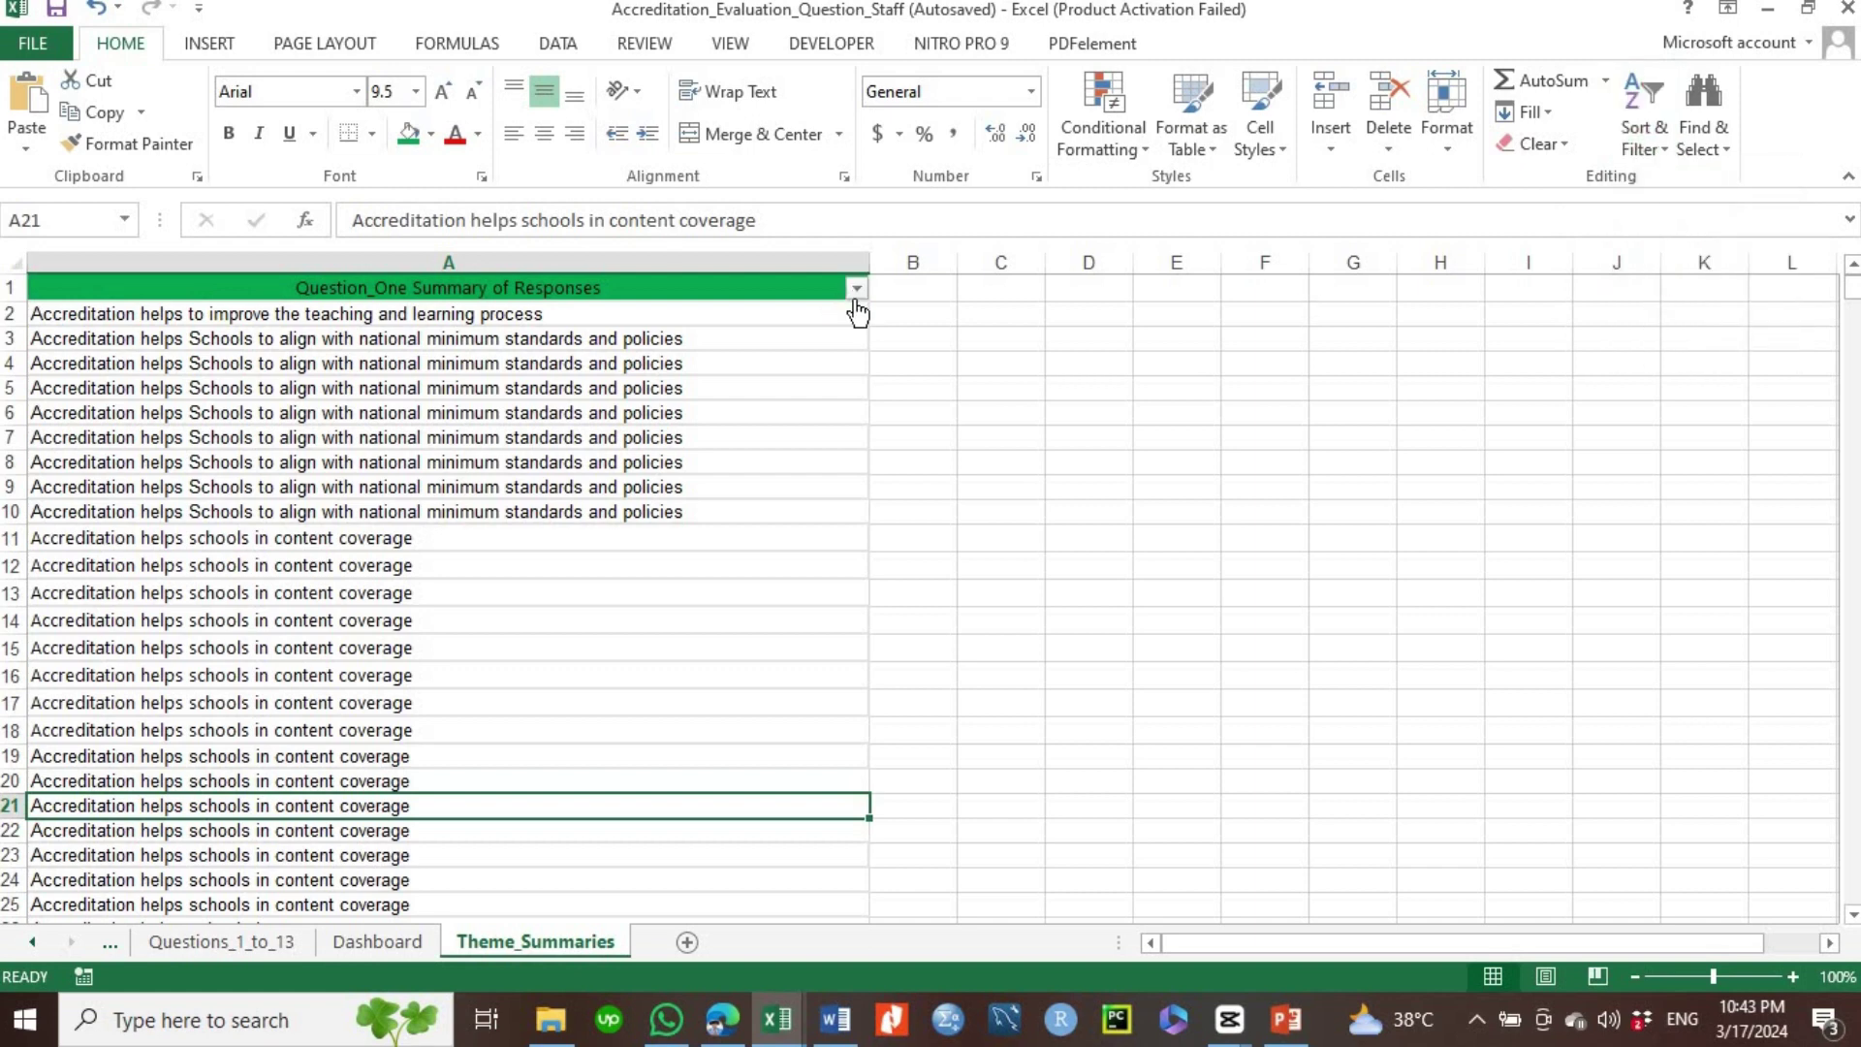
- Filter the Question_One summary to only the theme about accreditation helping teachers identify areas to develop professionally, and review the matching rows
click(856, 290)
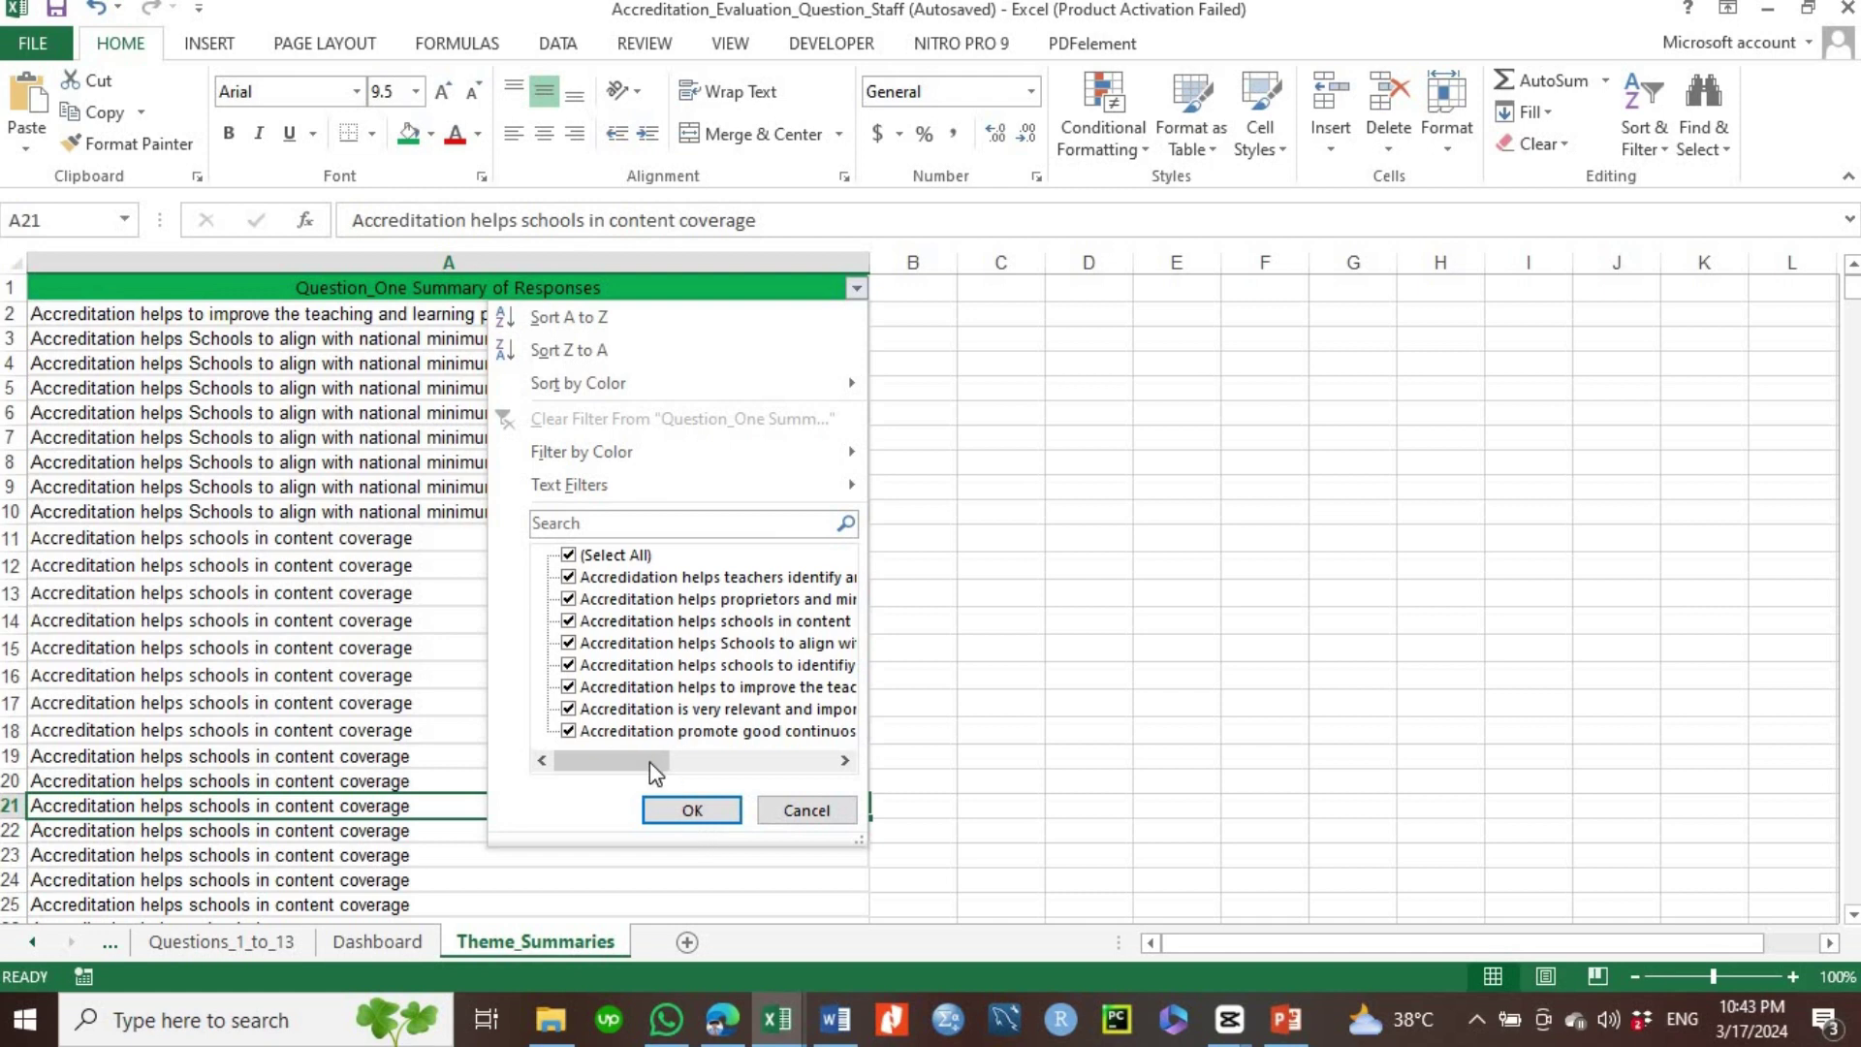
drag(656, 768, 627, 630)
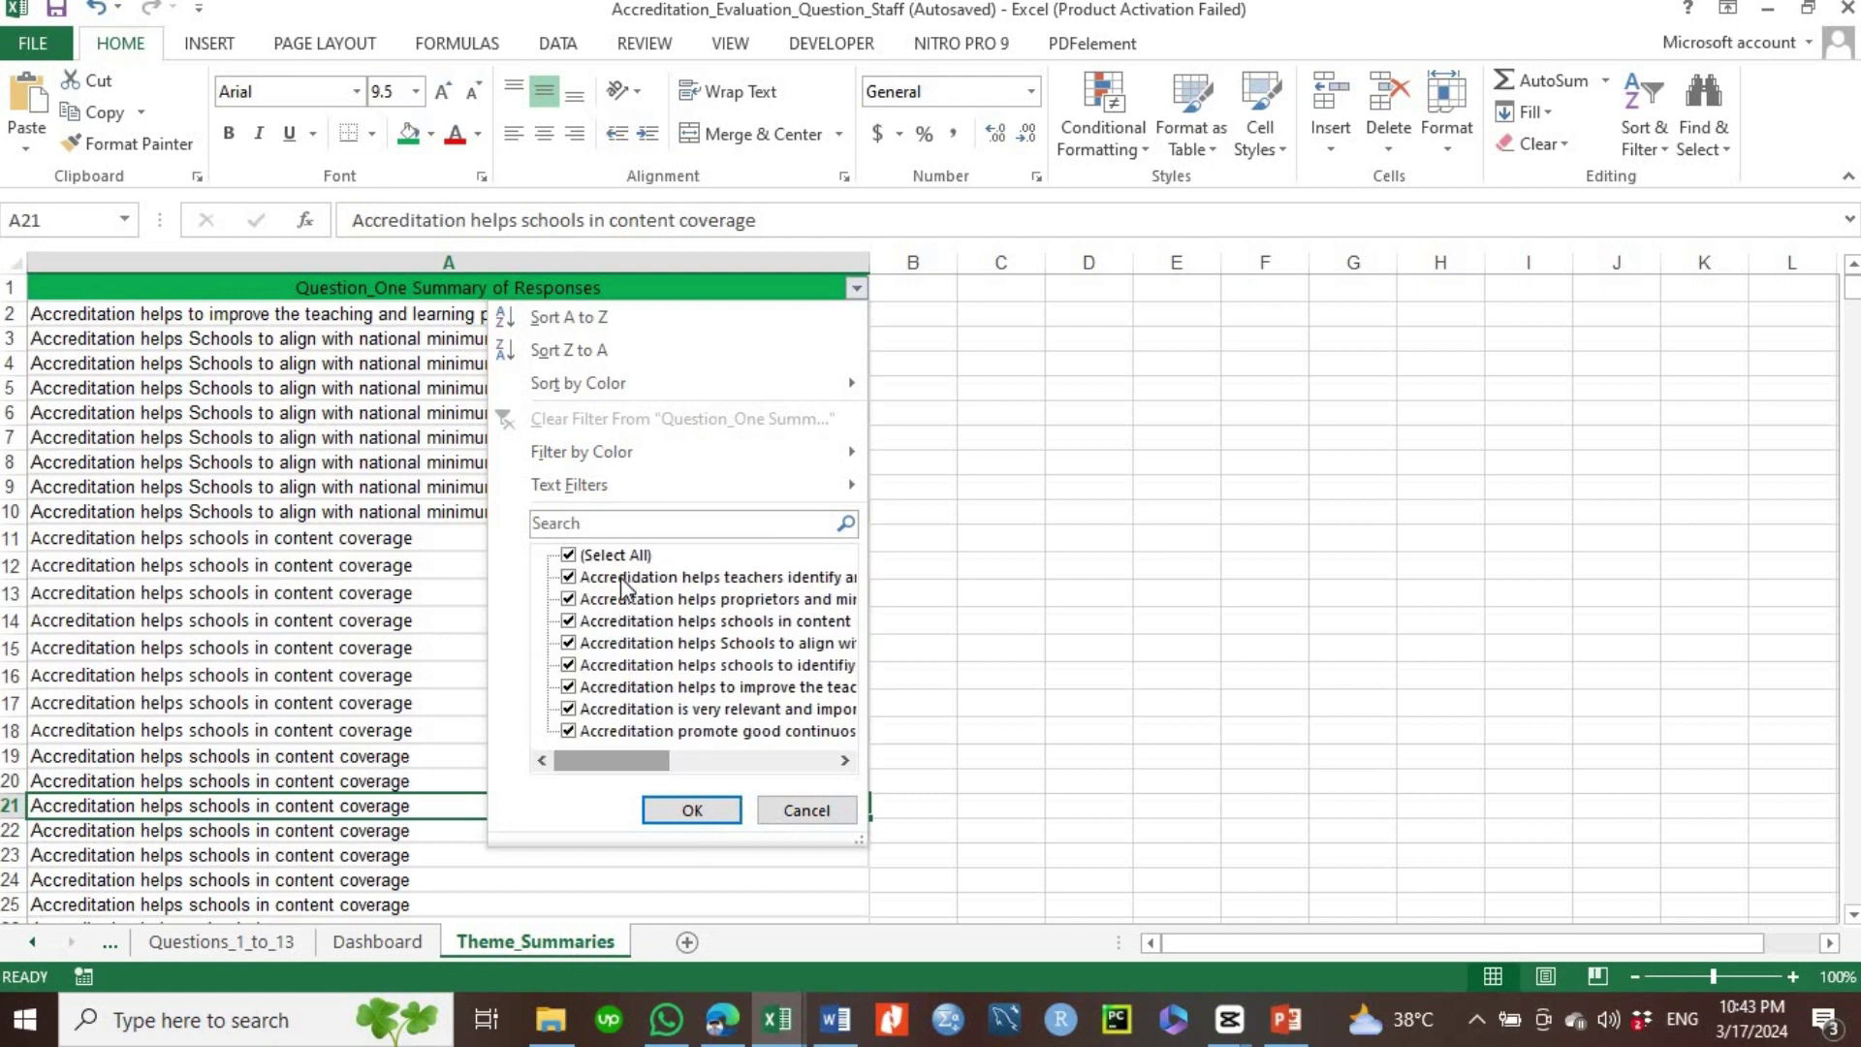
click(570, 556)
click(570, 578)
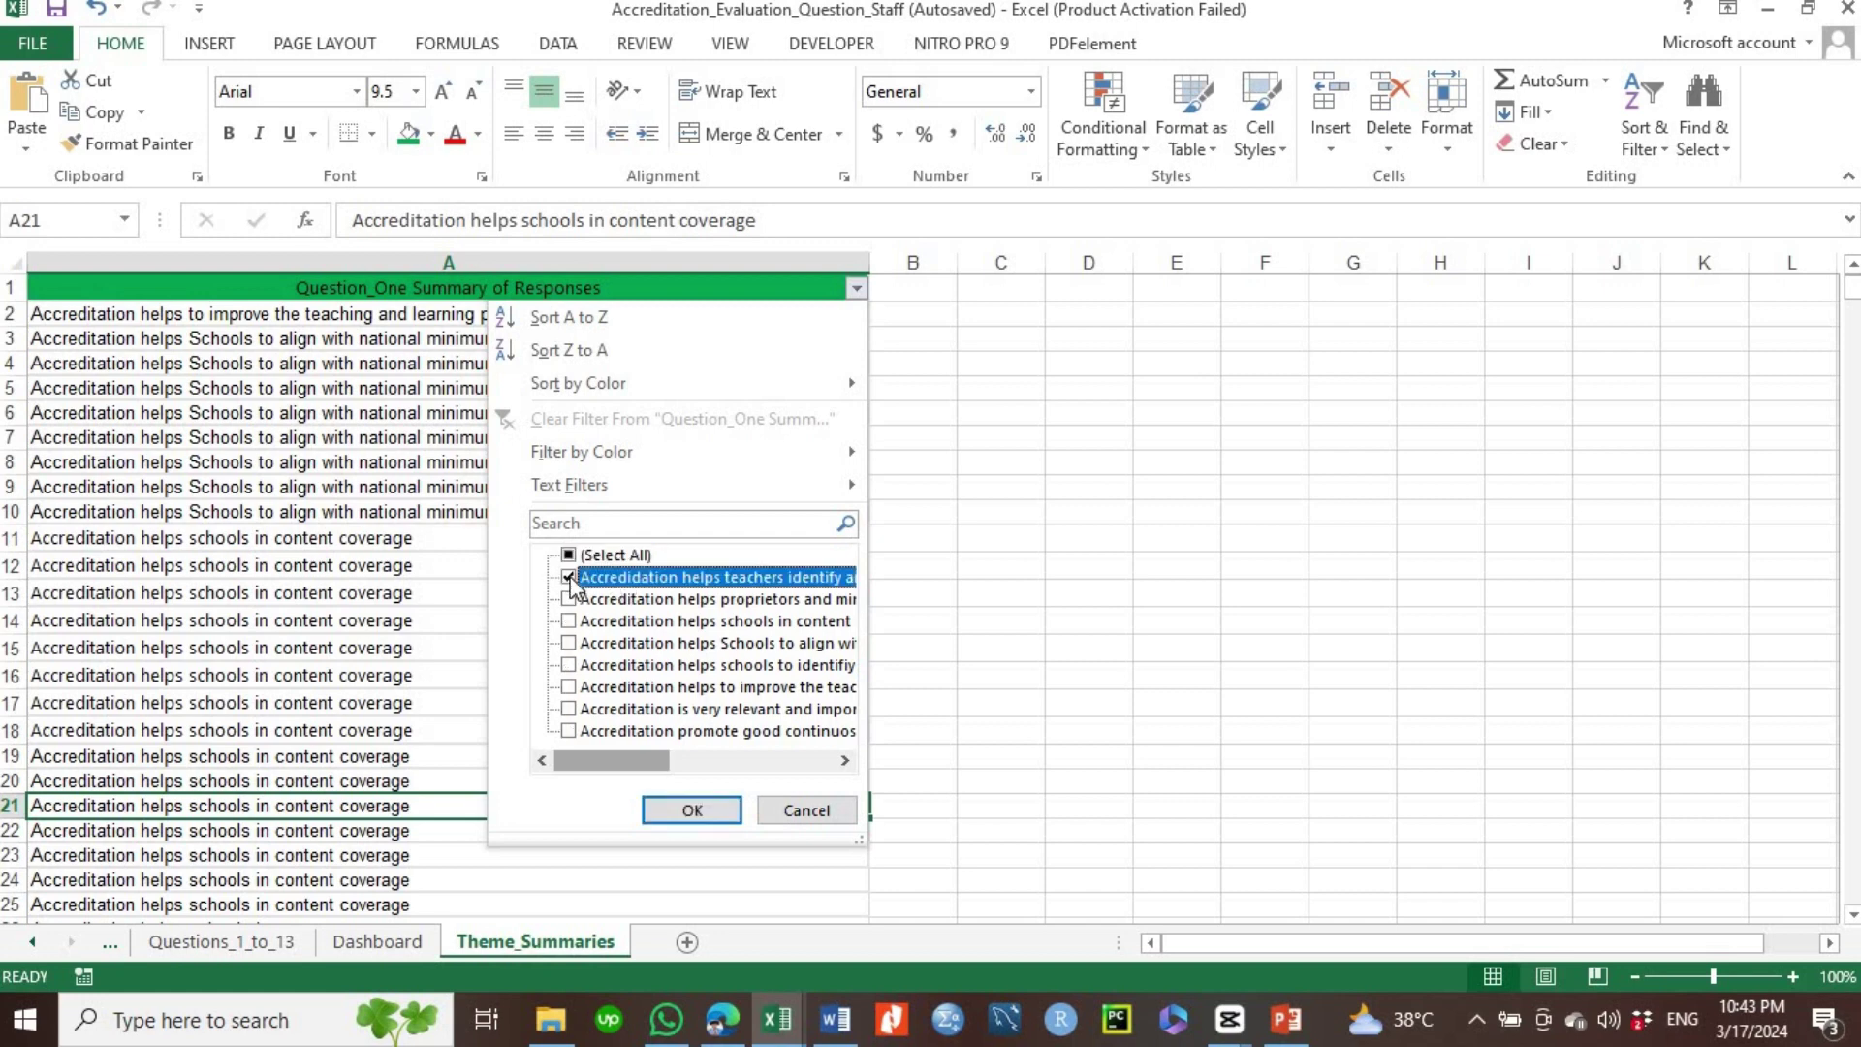
click(719, 808)
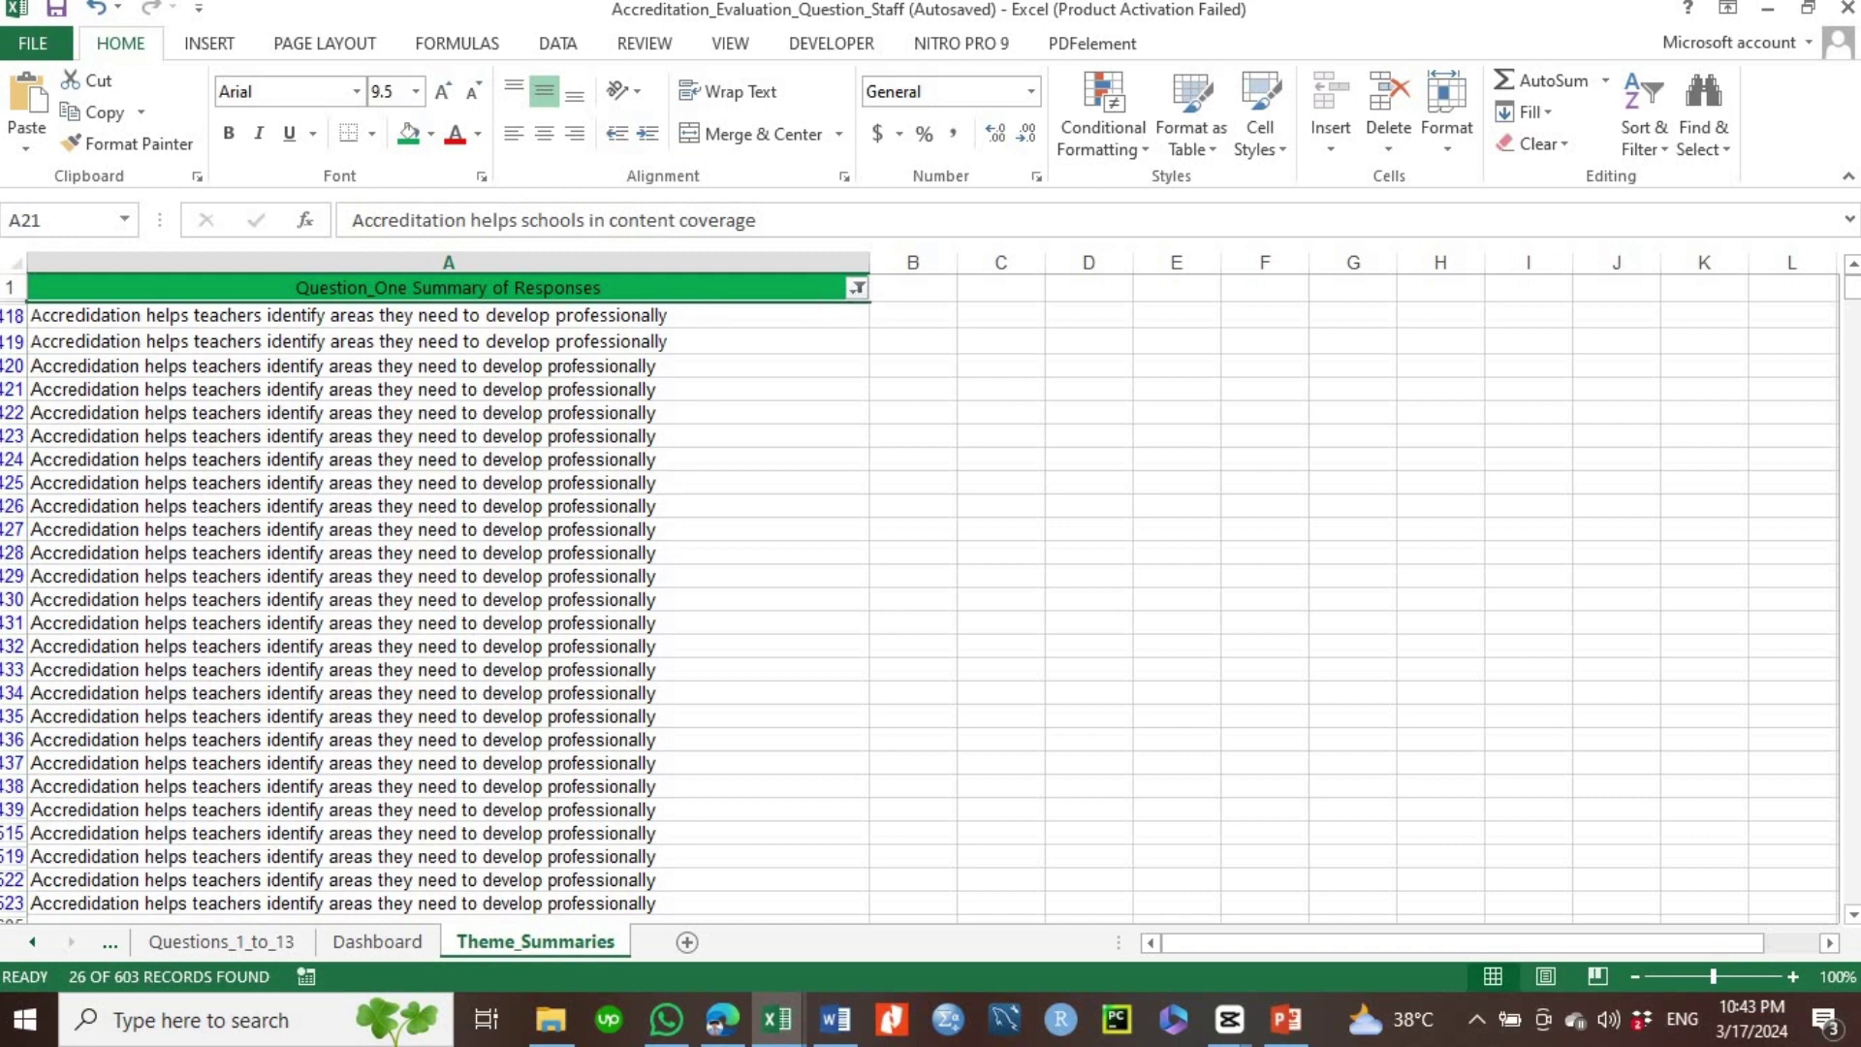
drag(1851, 310, 1853, 579)
- Filter the summary column to only the theme about accreditation helping proprietors and ministries provide the needed school facilities
click(857, 289)
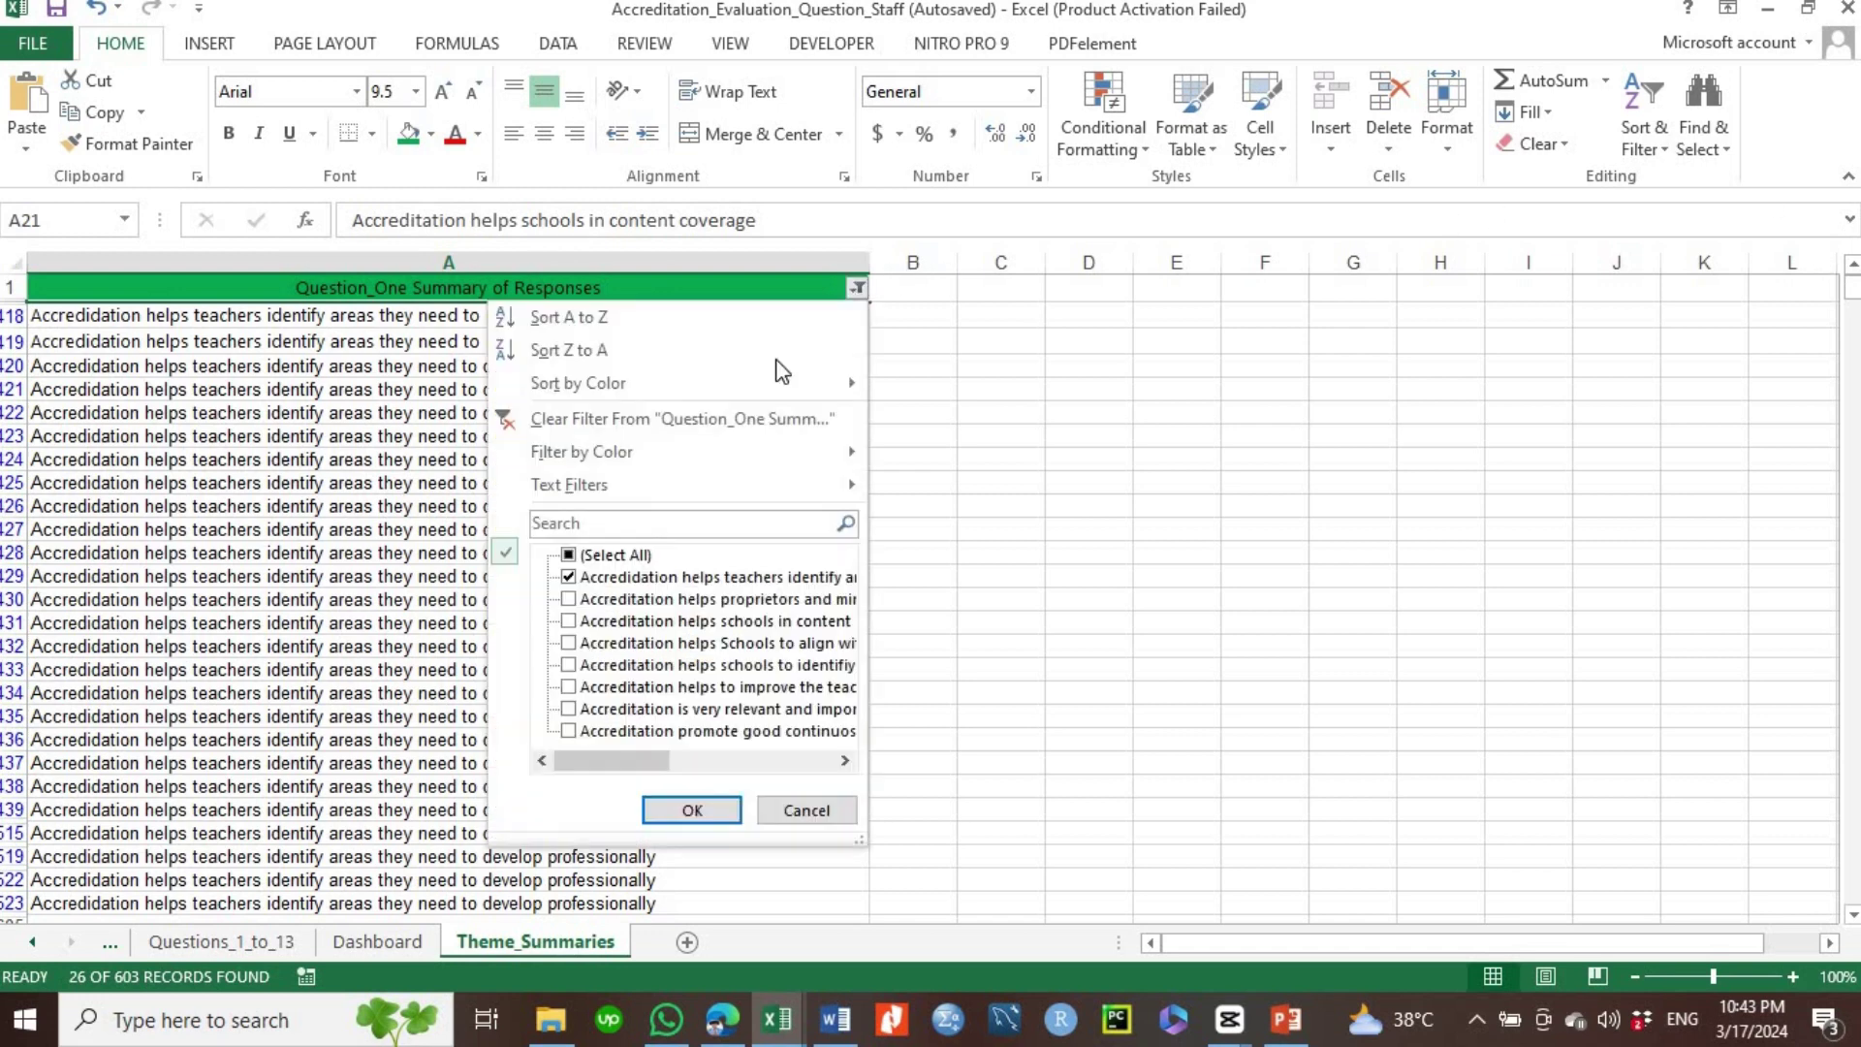
click(569, 597)
click(568, 579)
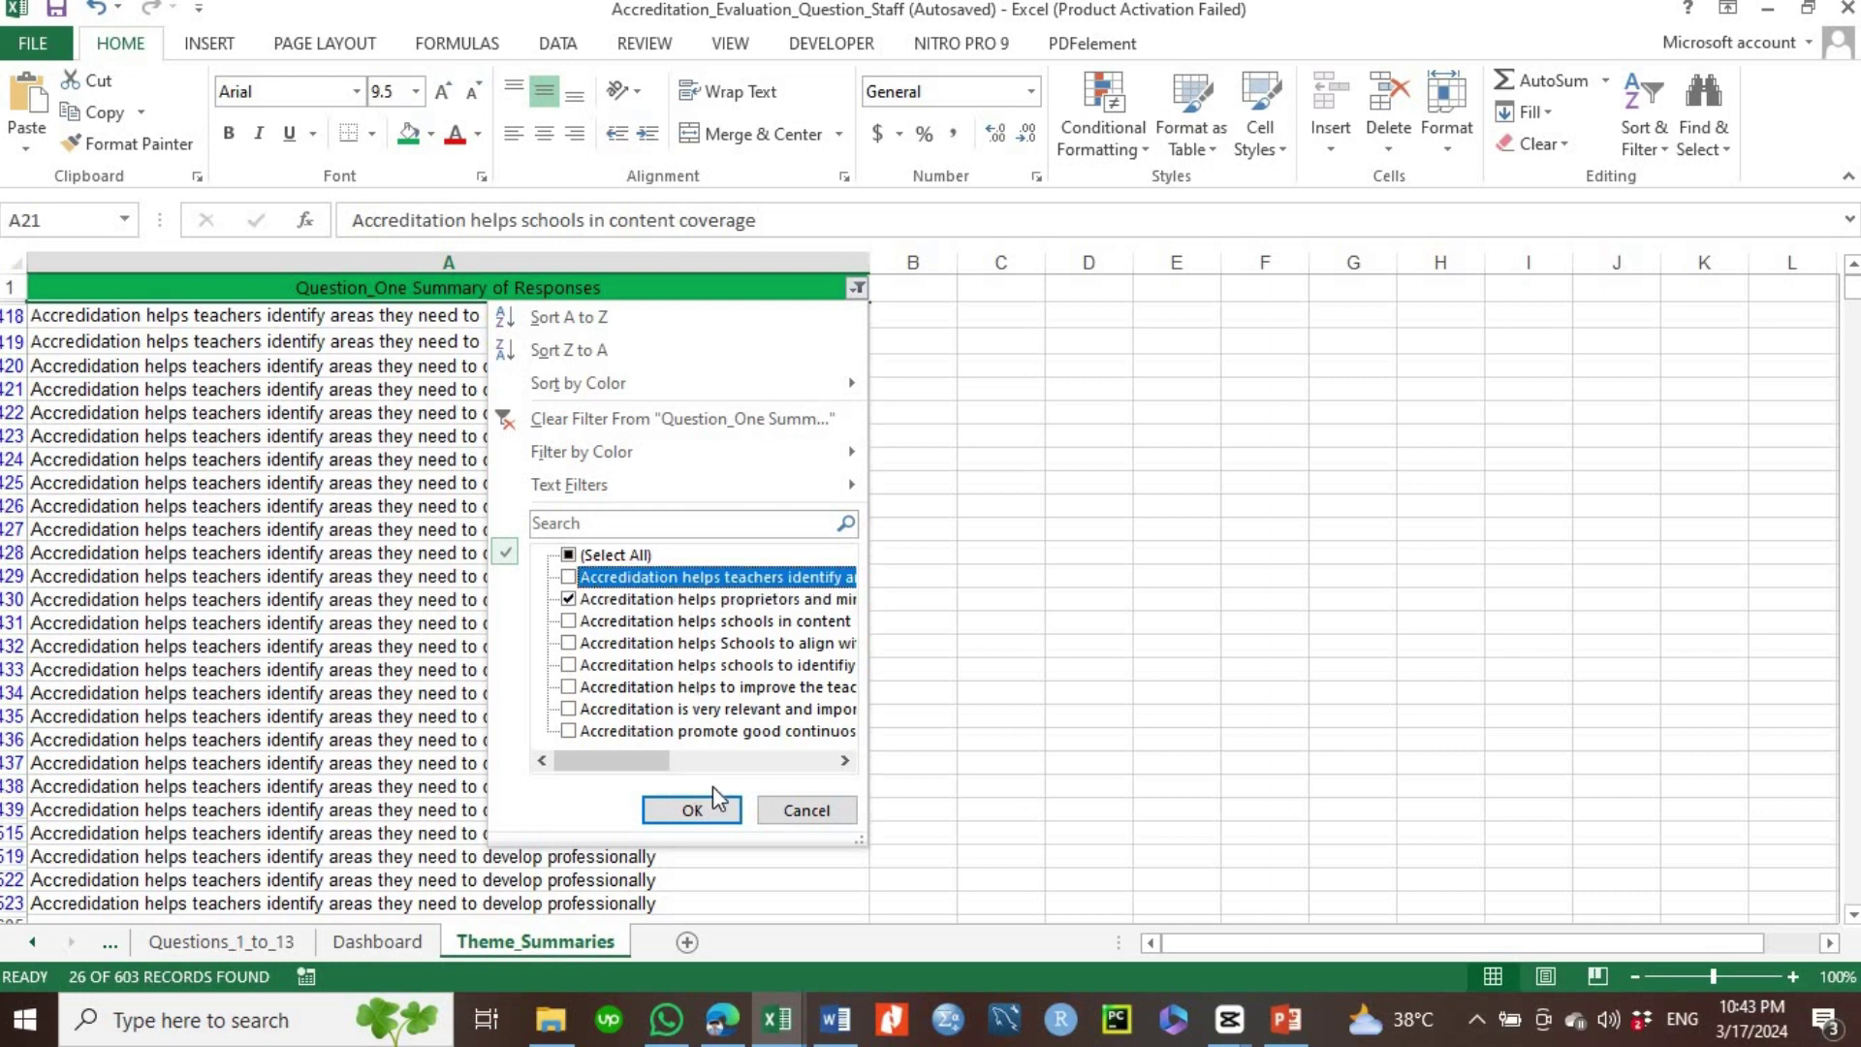
click(694, 811)
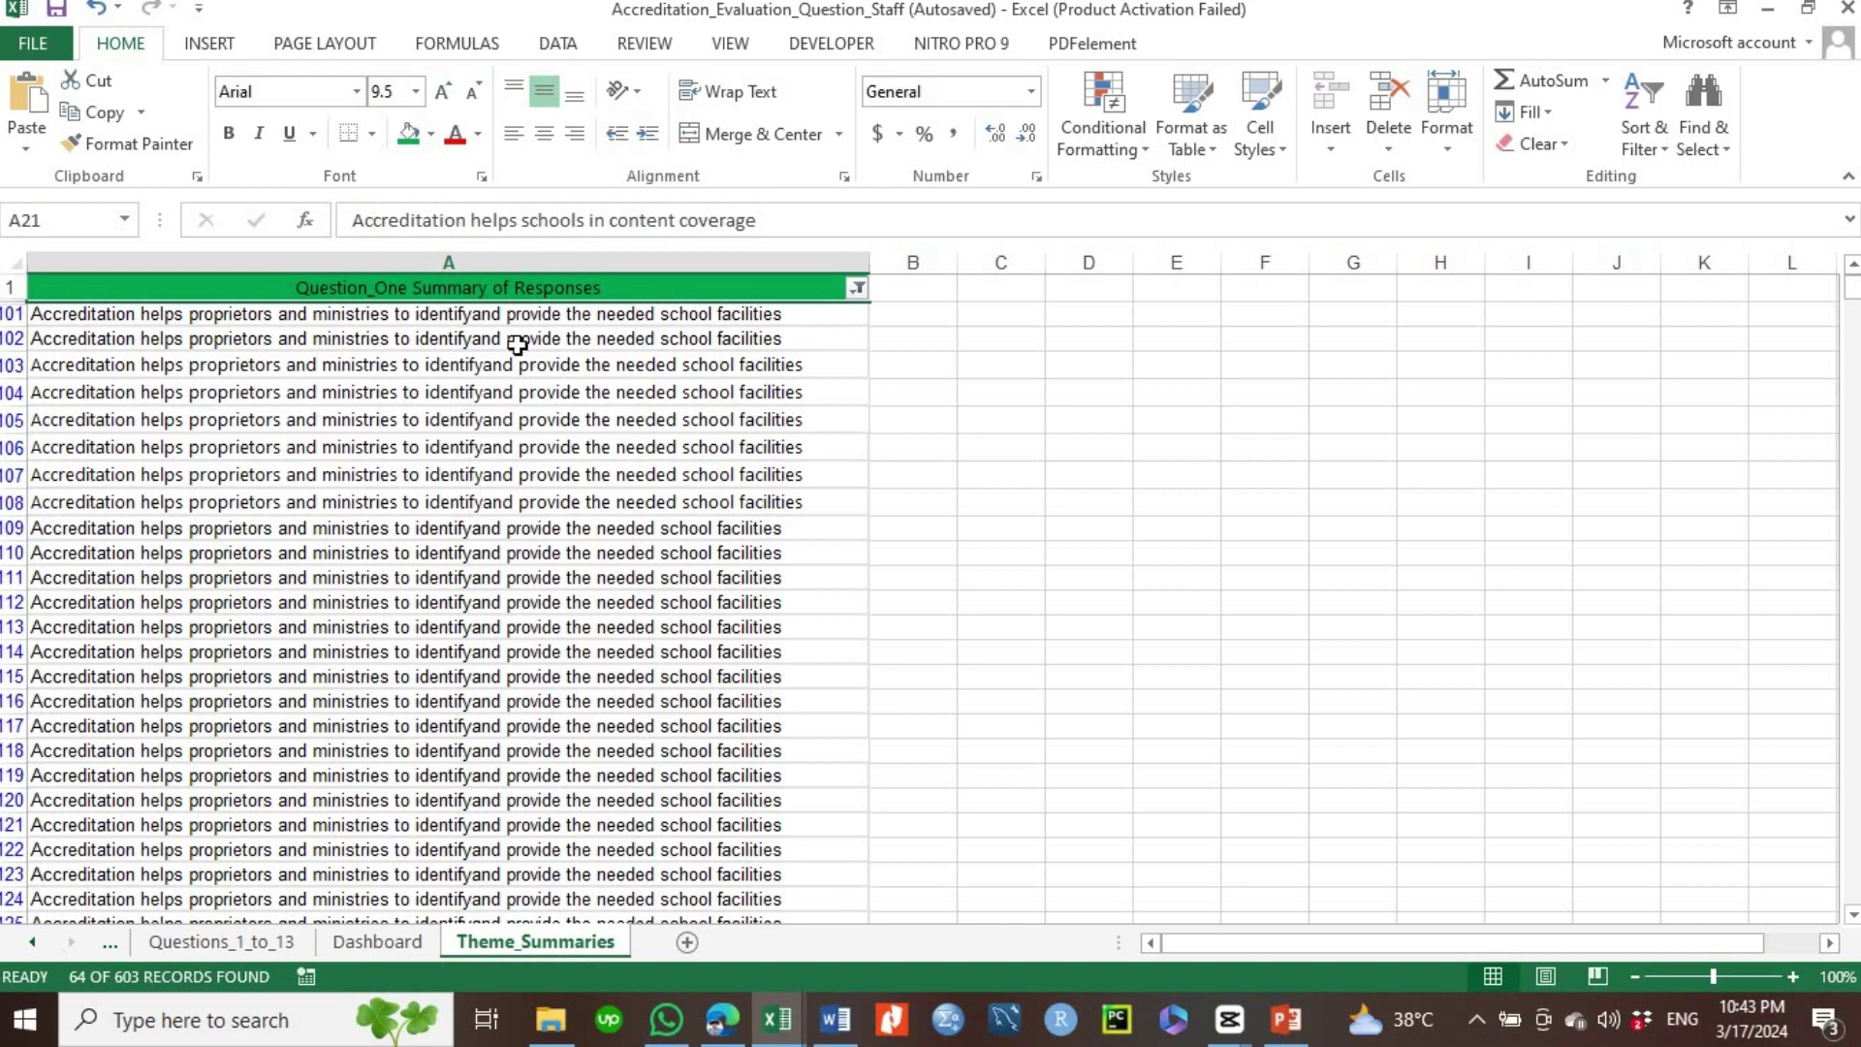
- Copy the proprietors and ministries theme from cell A101 and remove the filter from the summary column
click(471, 320)
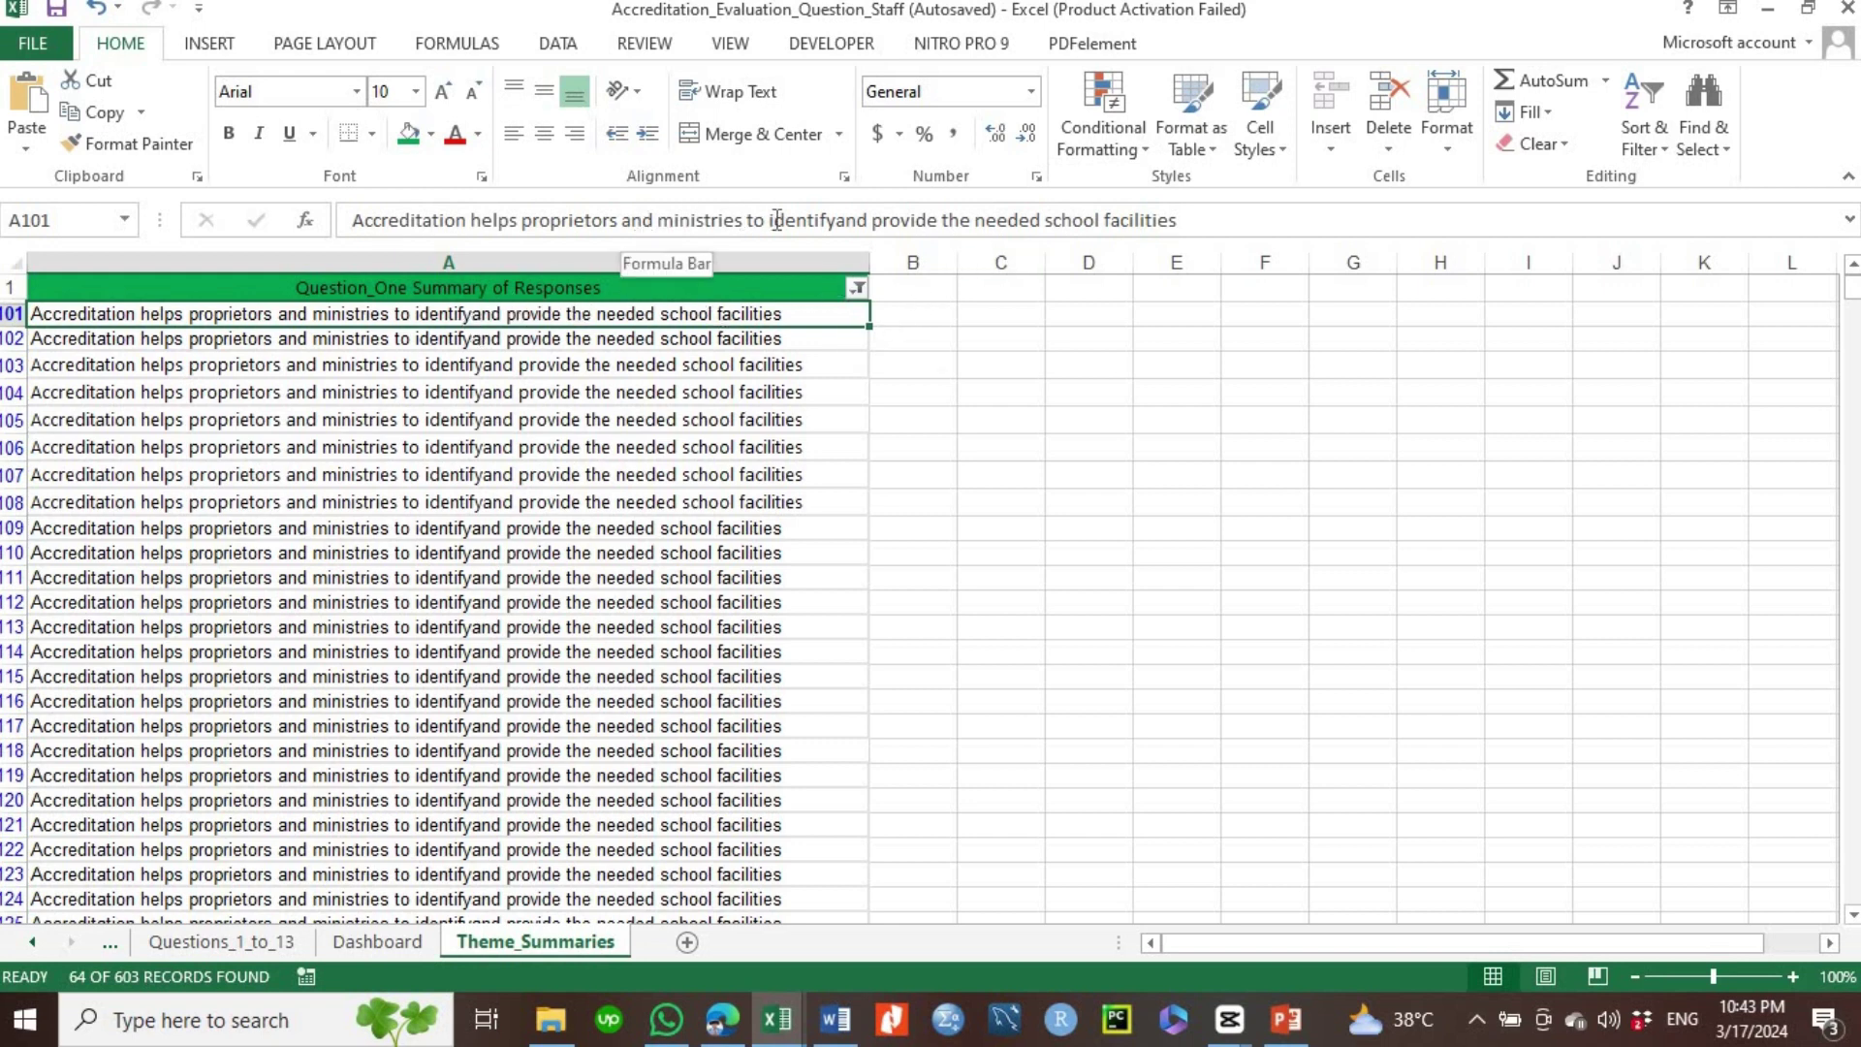
click(861, 288)
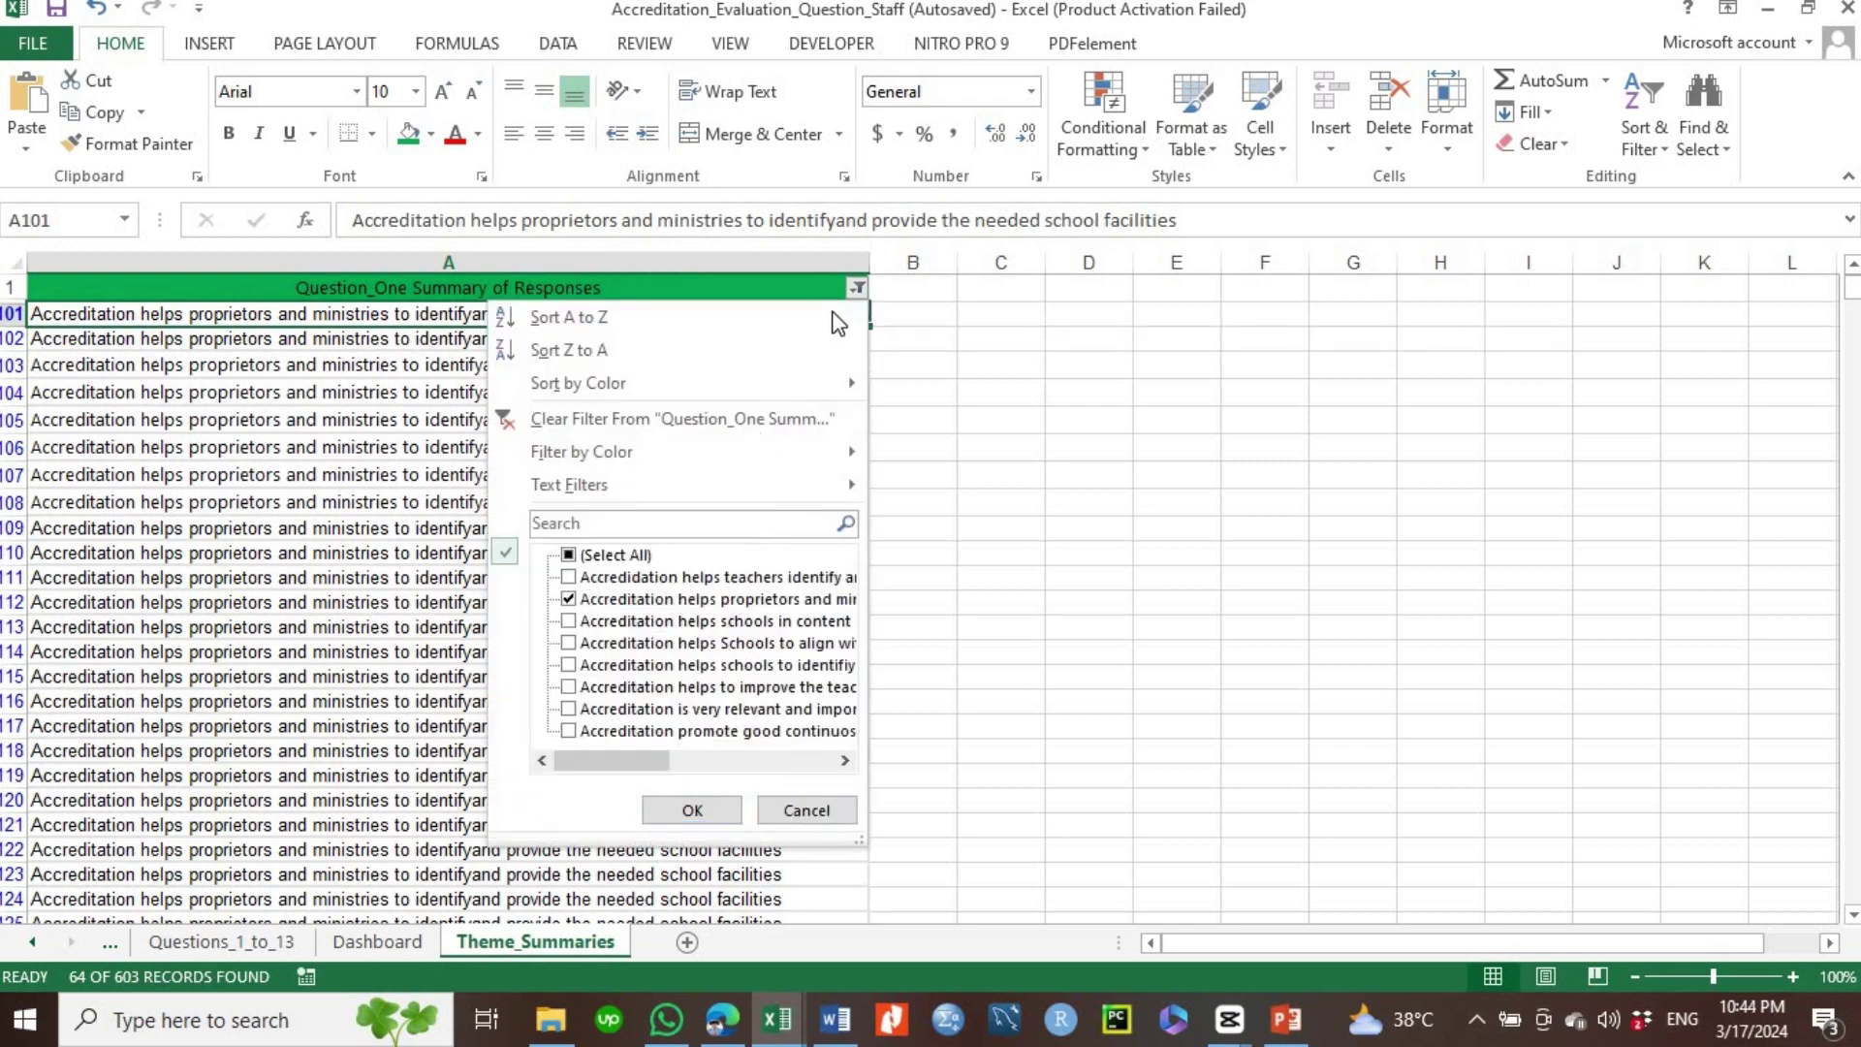
click(804, 811)
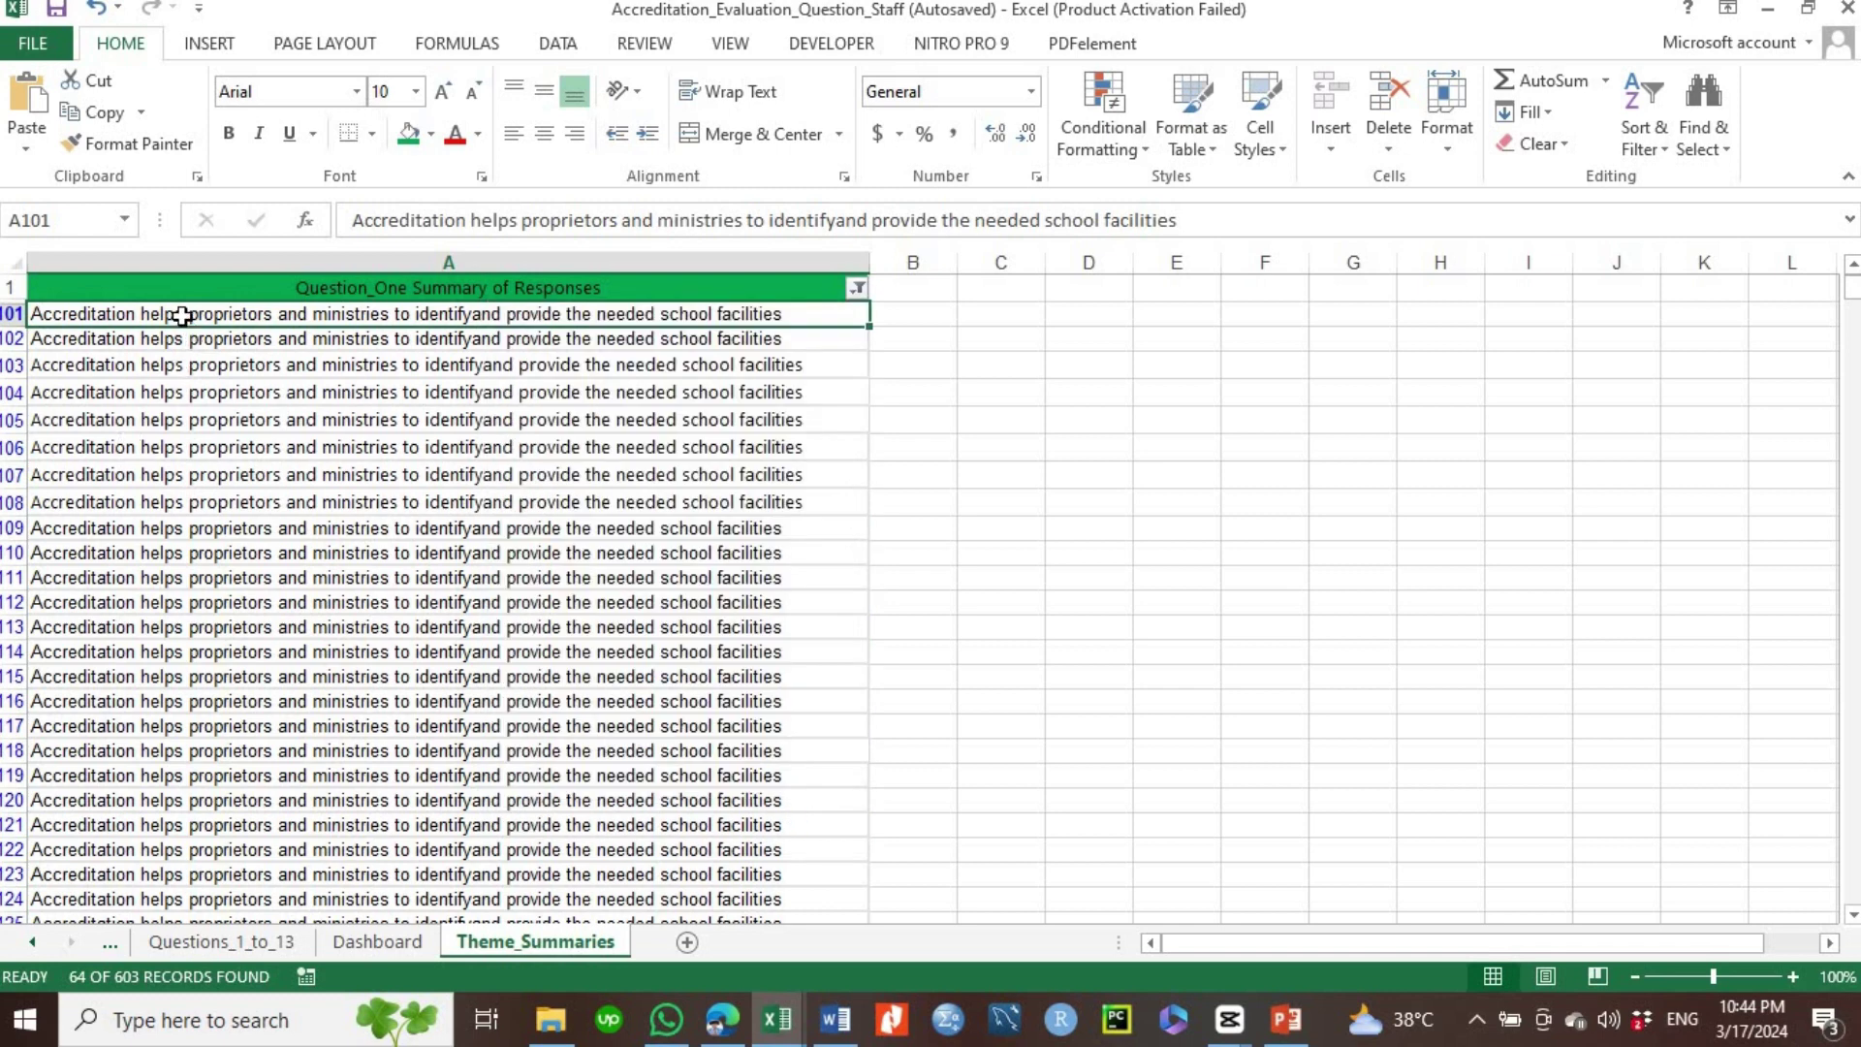
key(ctrl+c)
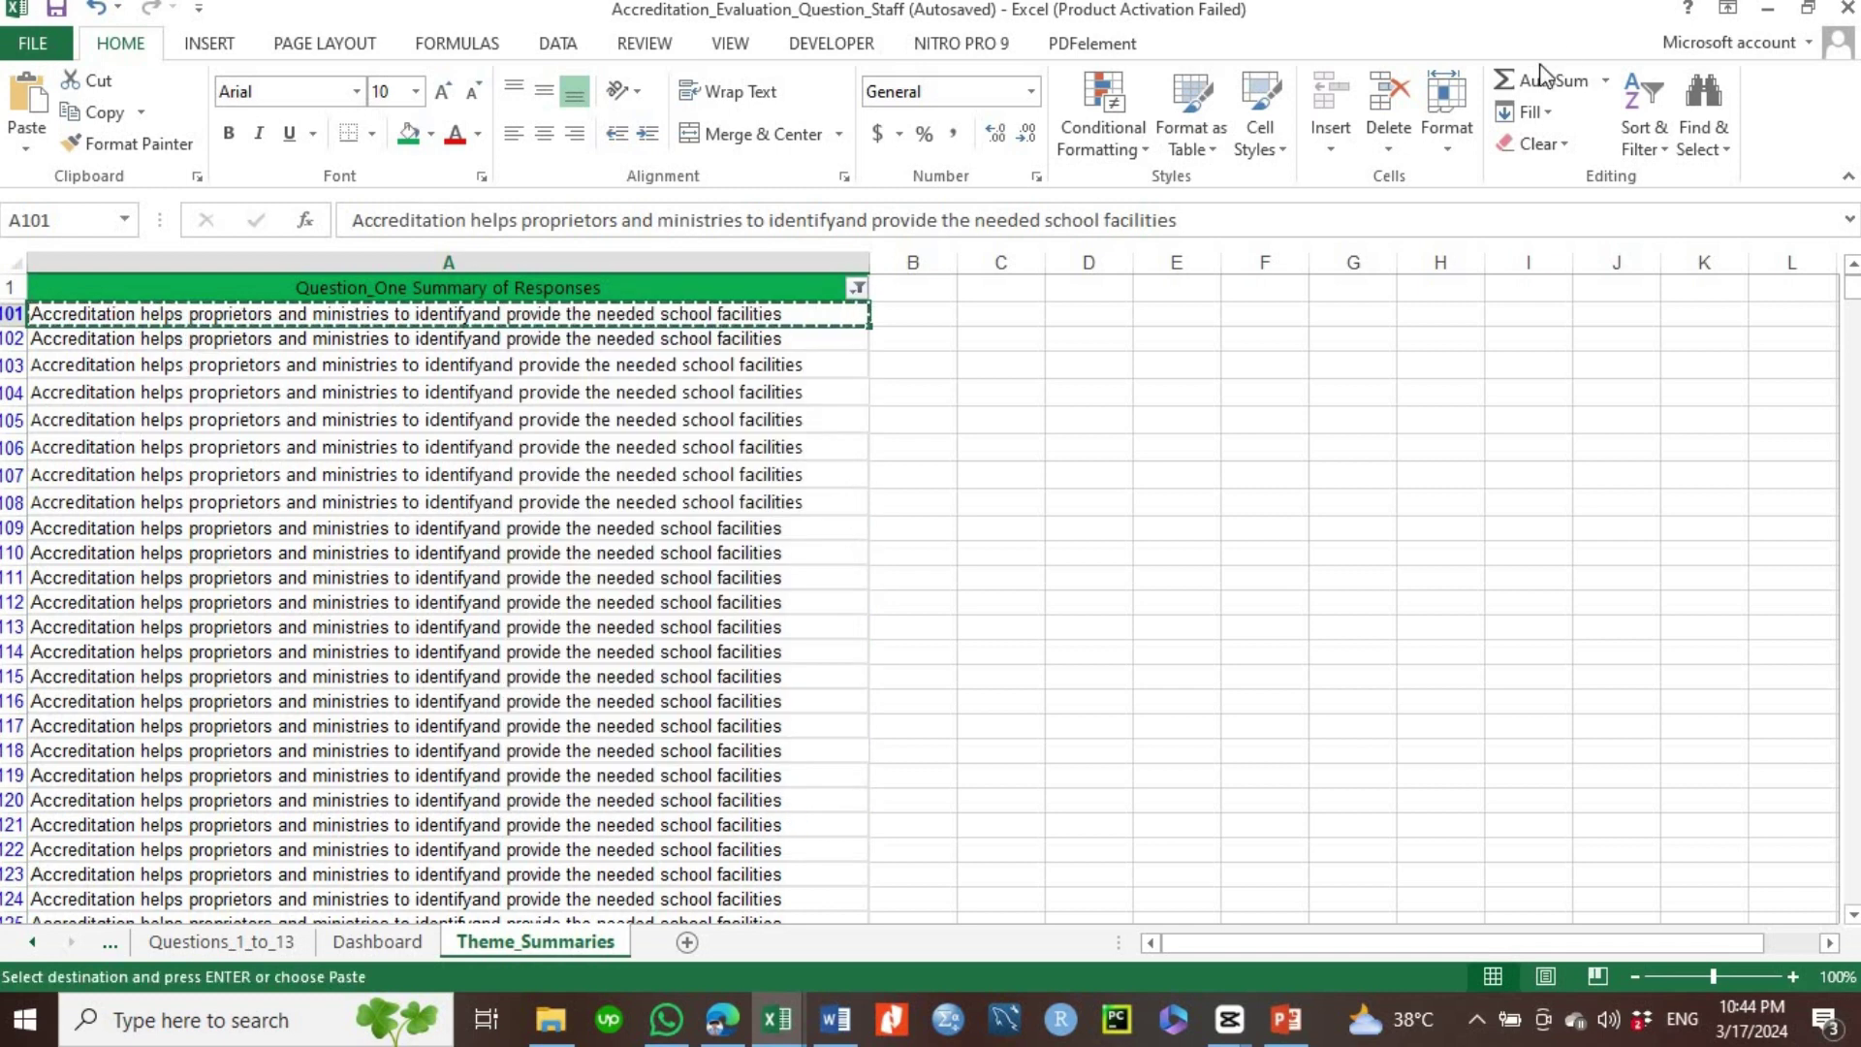
click(1648, 143)
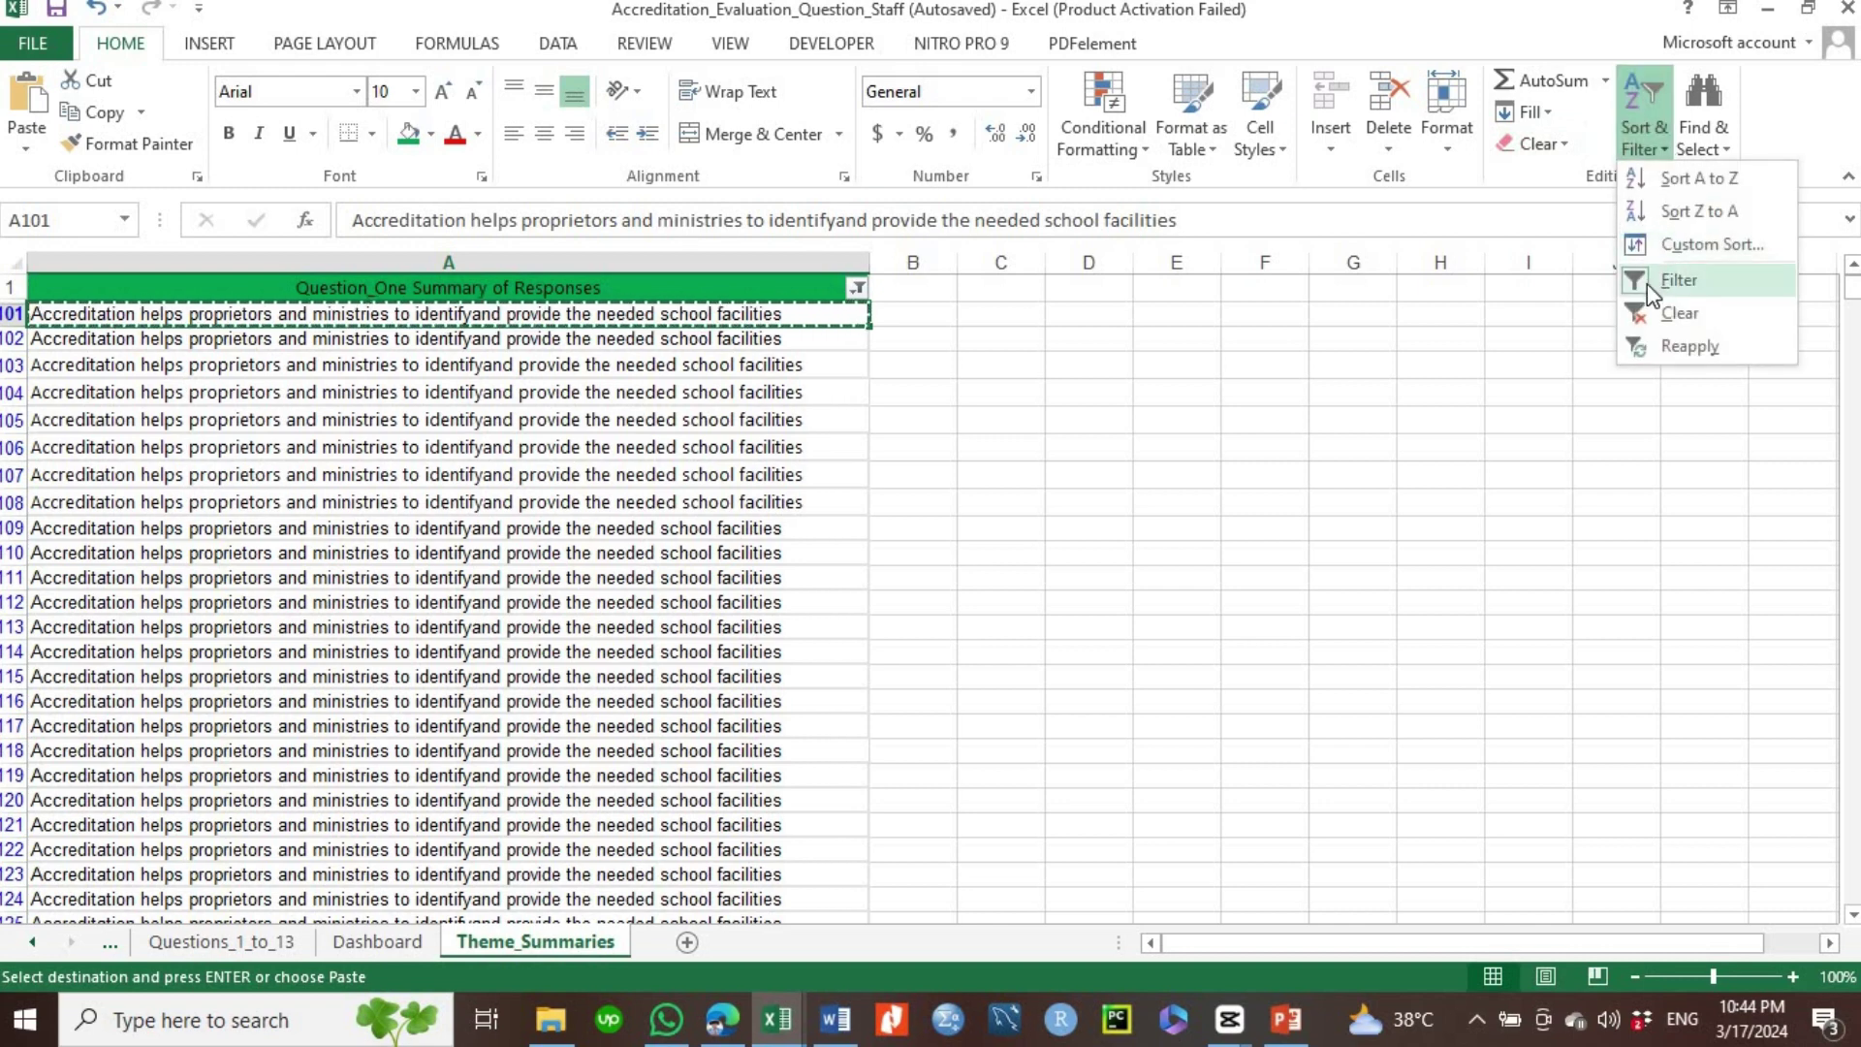
click(1637, 281)
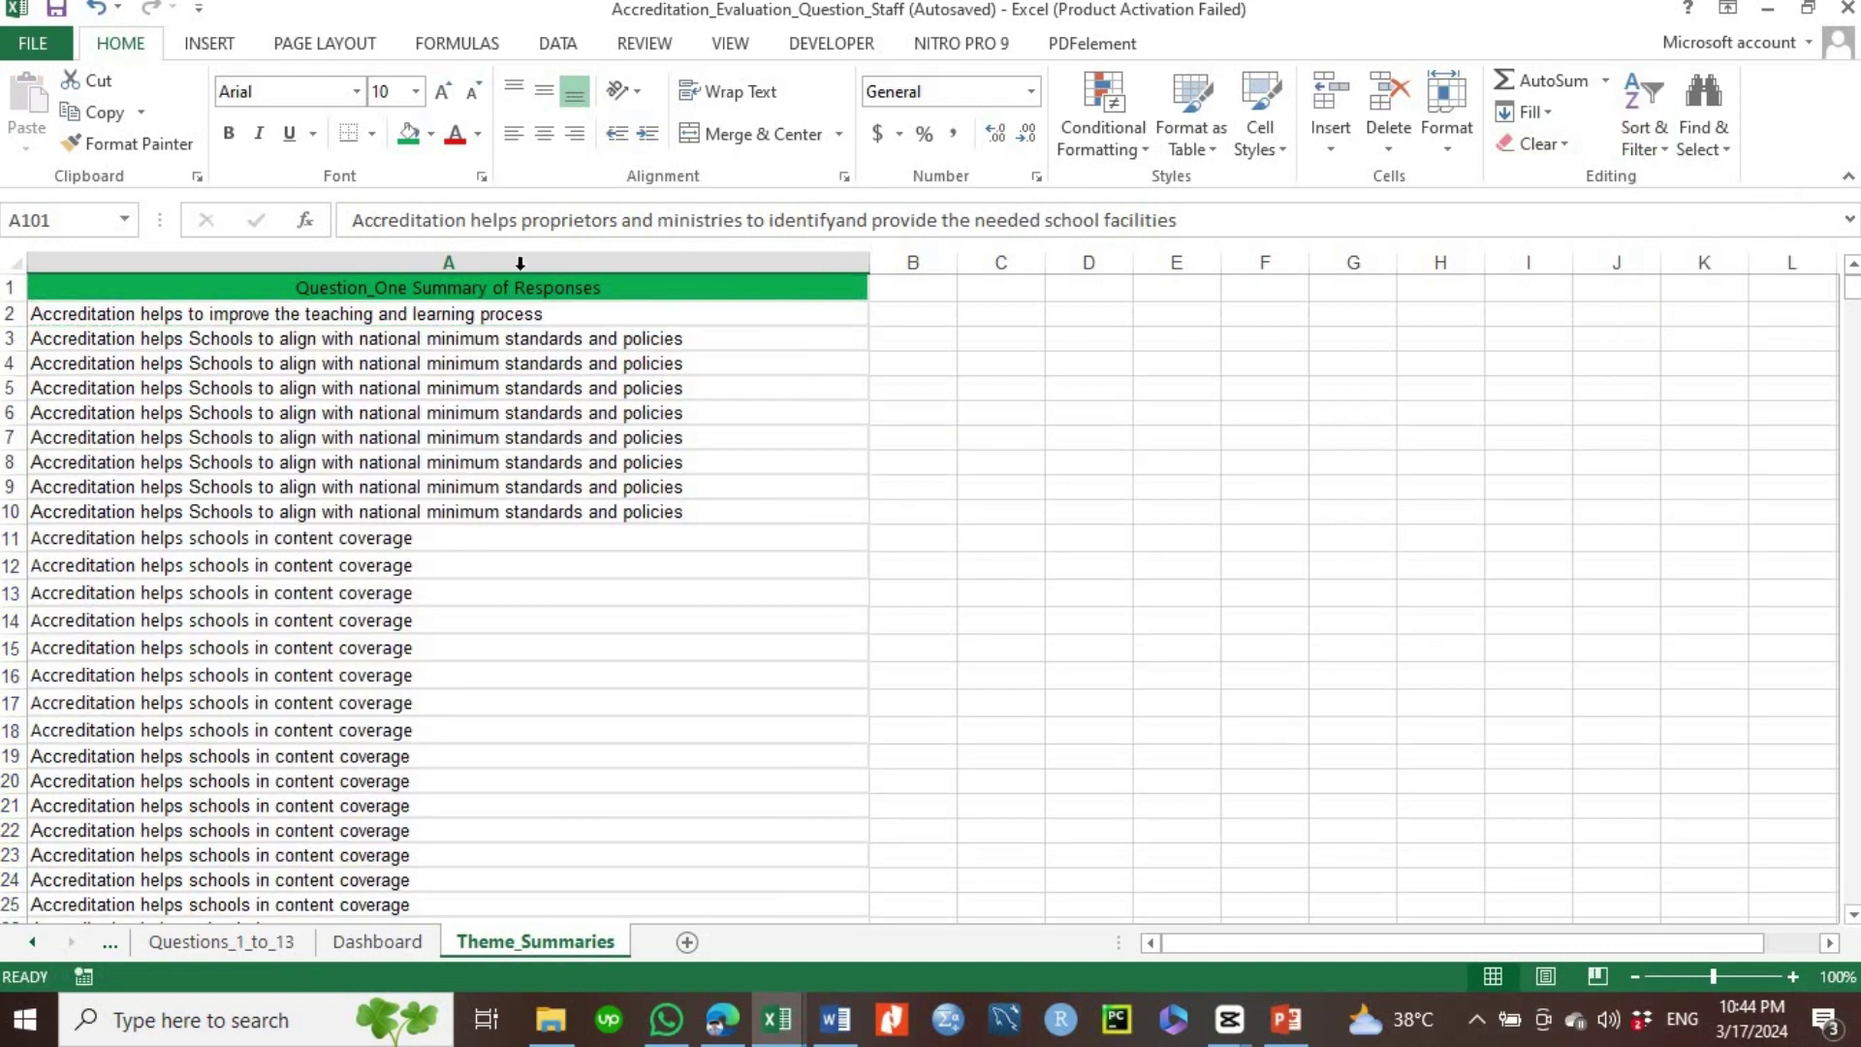
click(487, 261)
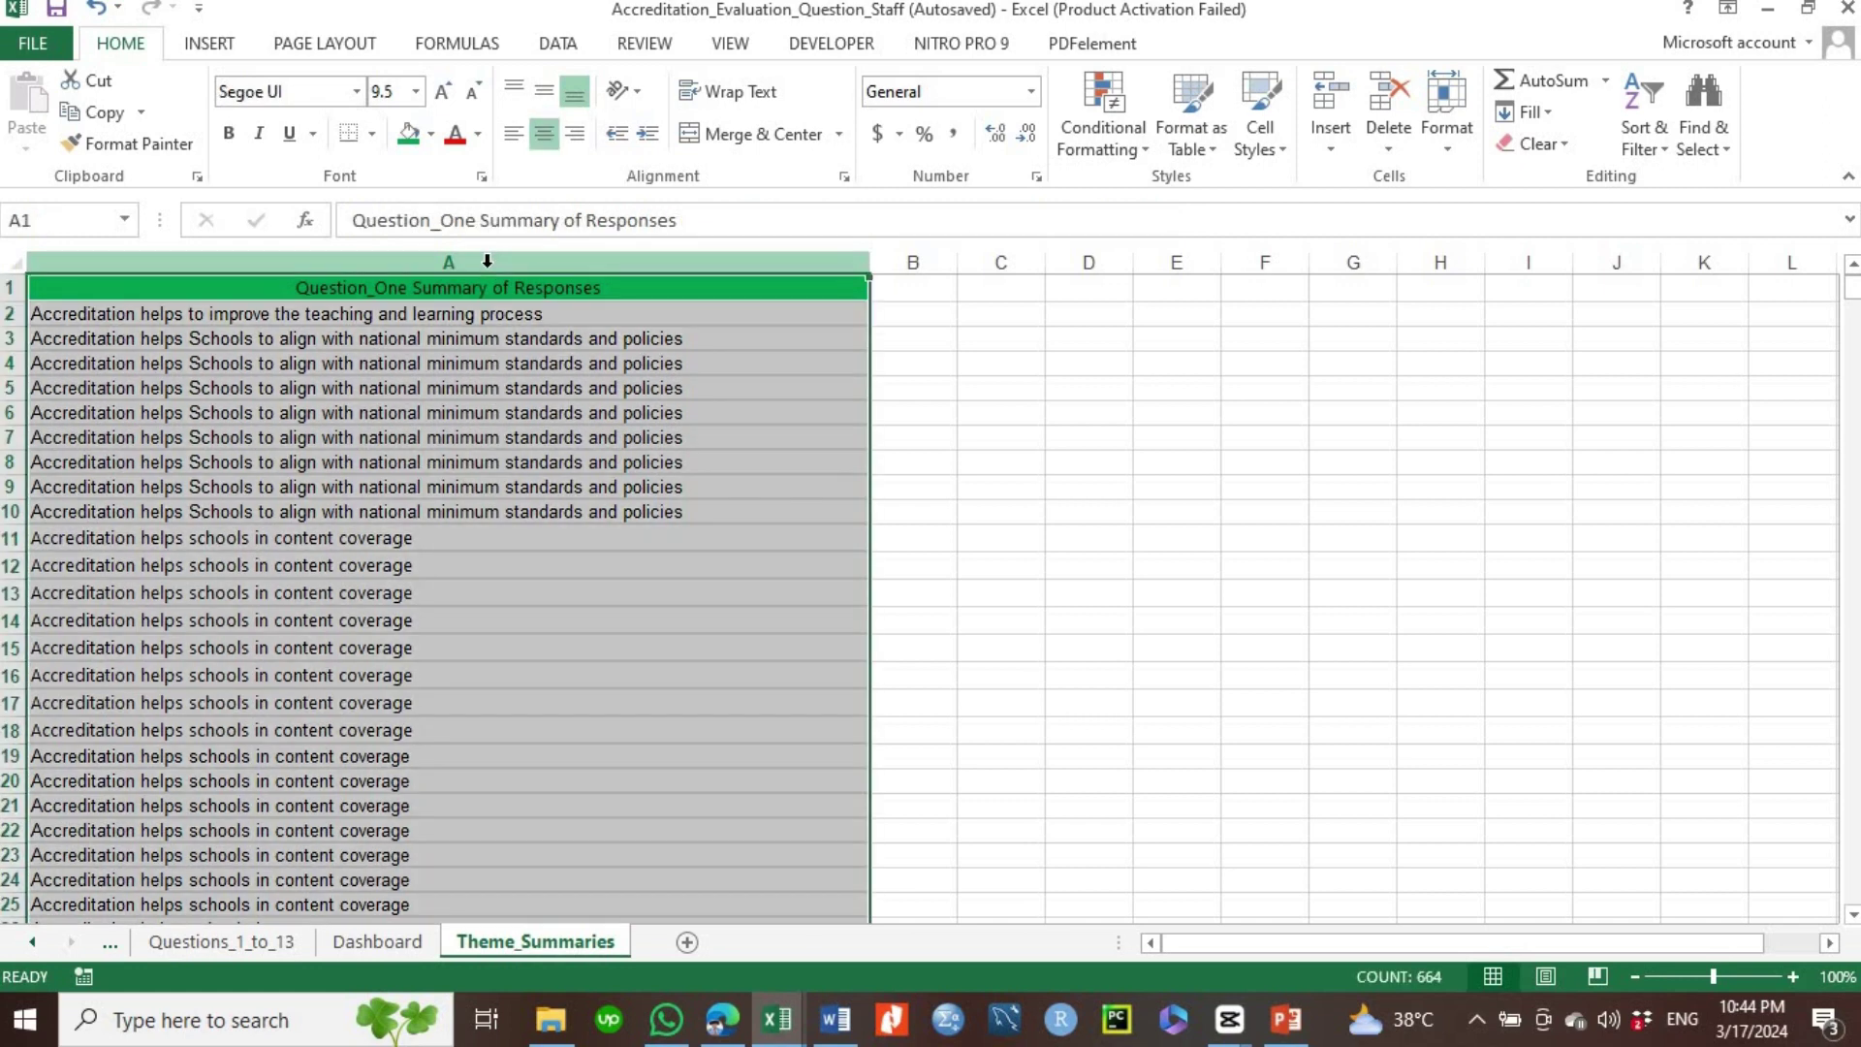
key(ctrl+h)
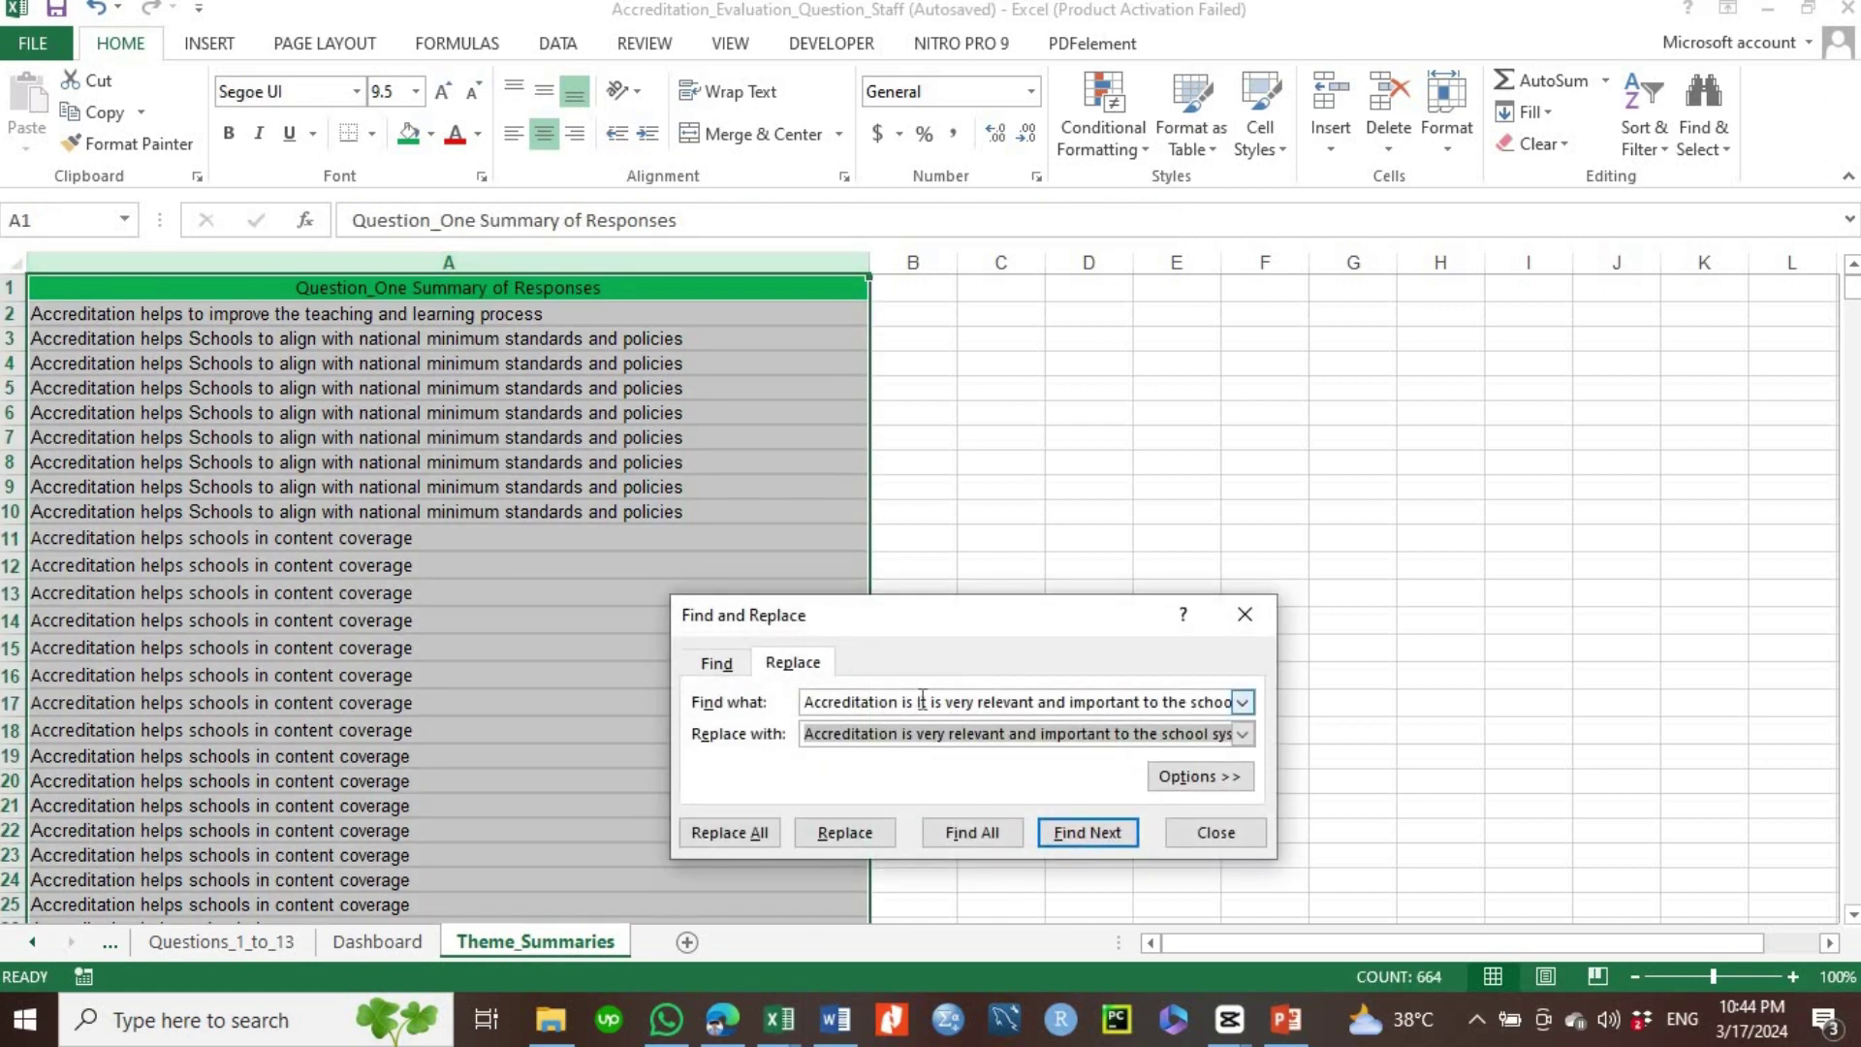
click(922, 700)
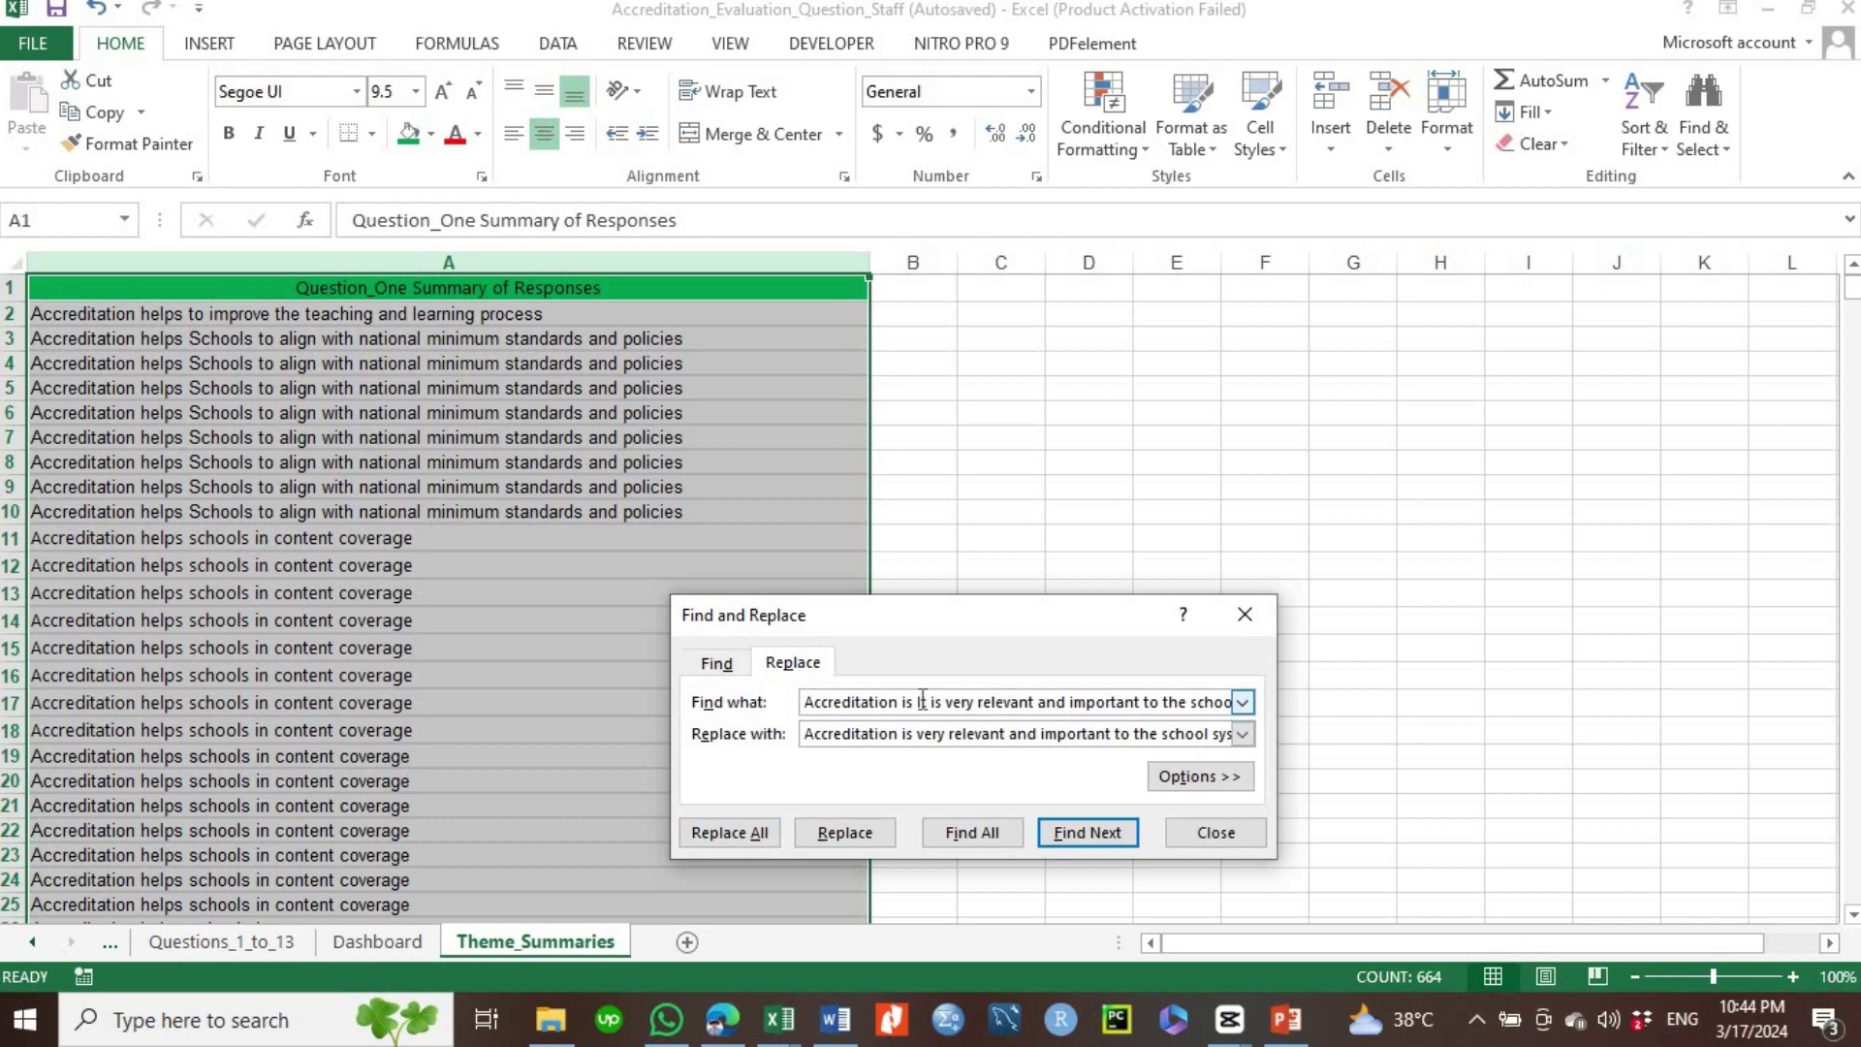
key(BackSpace)
key(BackSpace)
key(BackSpace)
key(BackSpace)
key(BackSpace)
key(BackSpace)
key(BackSpace)
key(BackSpace)
key(BackSpace)
key(BackSpace)
key(BackSpace)
key(BackSpace)
key(BackSpace)
key(BackSpace)
key(BackSpace)
key(BackSpace)
key(BackSpace)
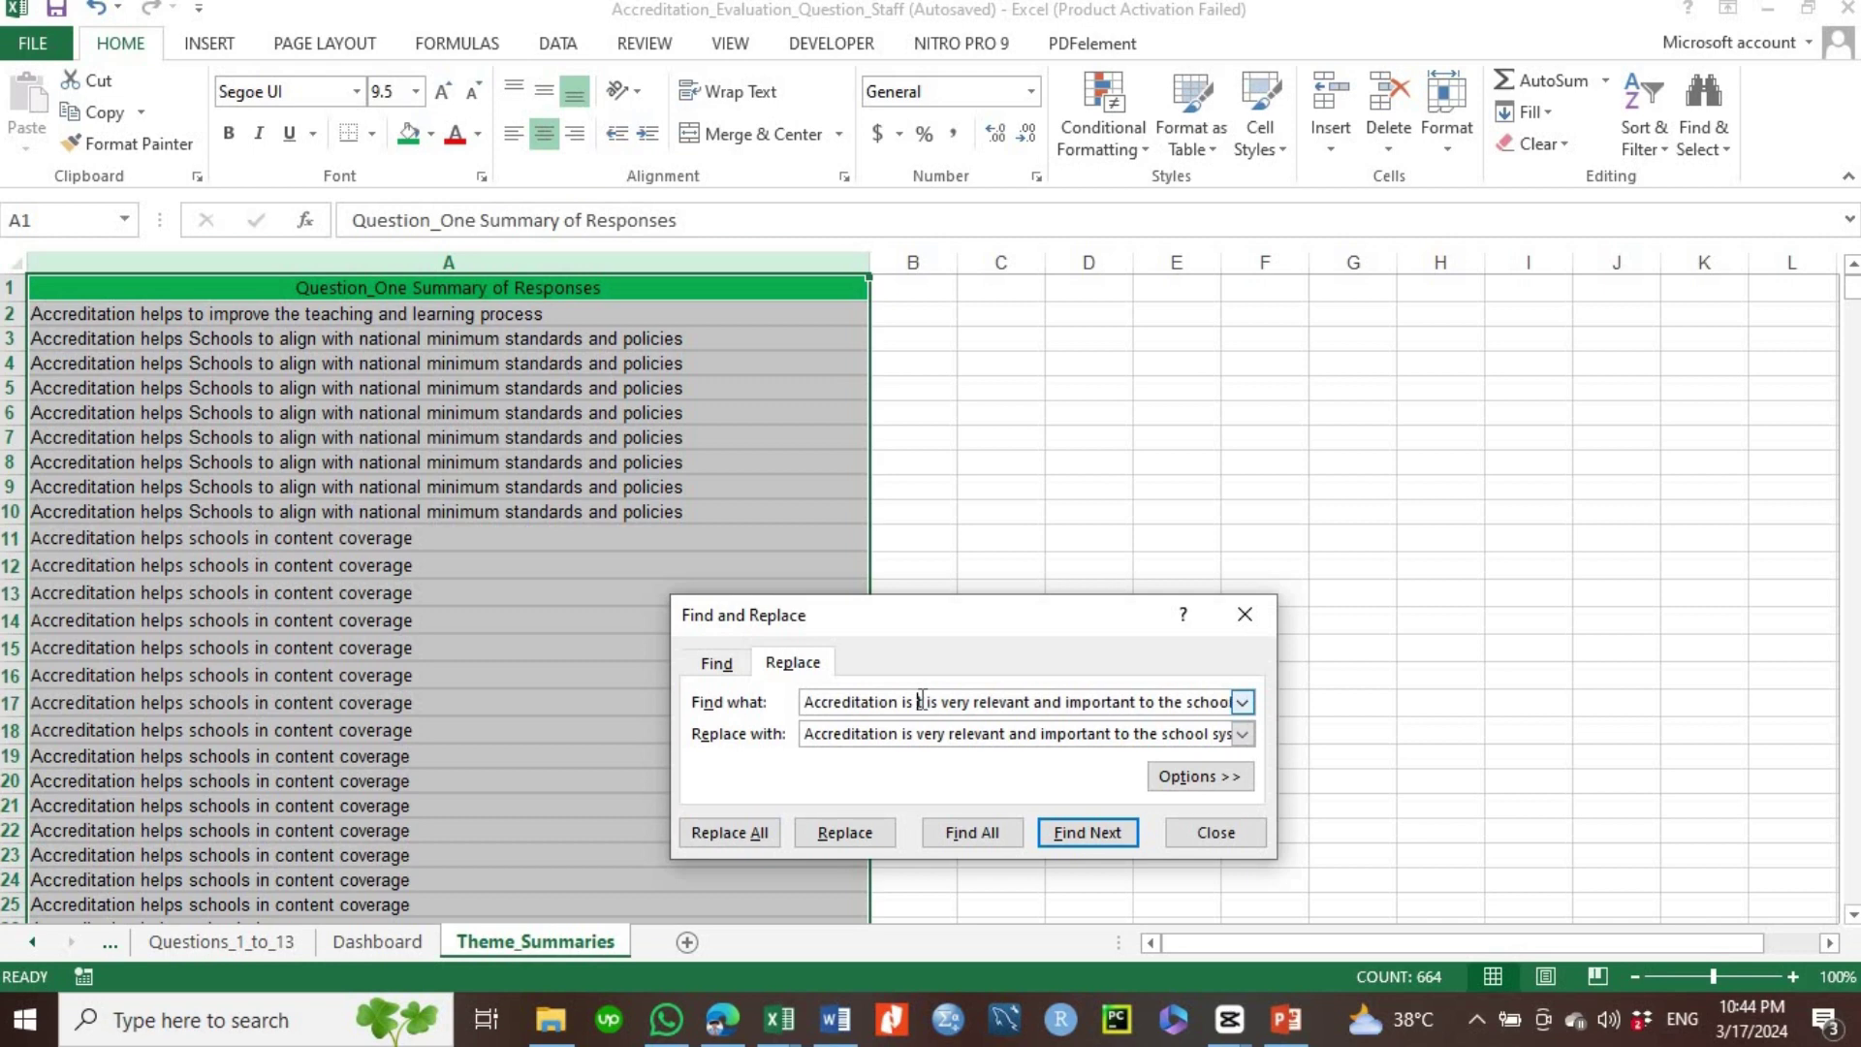
key(Delete)
key(Delete)
key(Delete)
key(Delete)
key(Delete)
key(Delete)
key(Delete)
key(Delete)
key(Delete)
key(Delete)
key(Delete)
key(Delete)
key(Delete)
key(Delete)
key(Delete)
key(Delete)
key(Delete)
key(Delete)
key(Delete)
key(Delete)
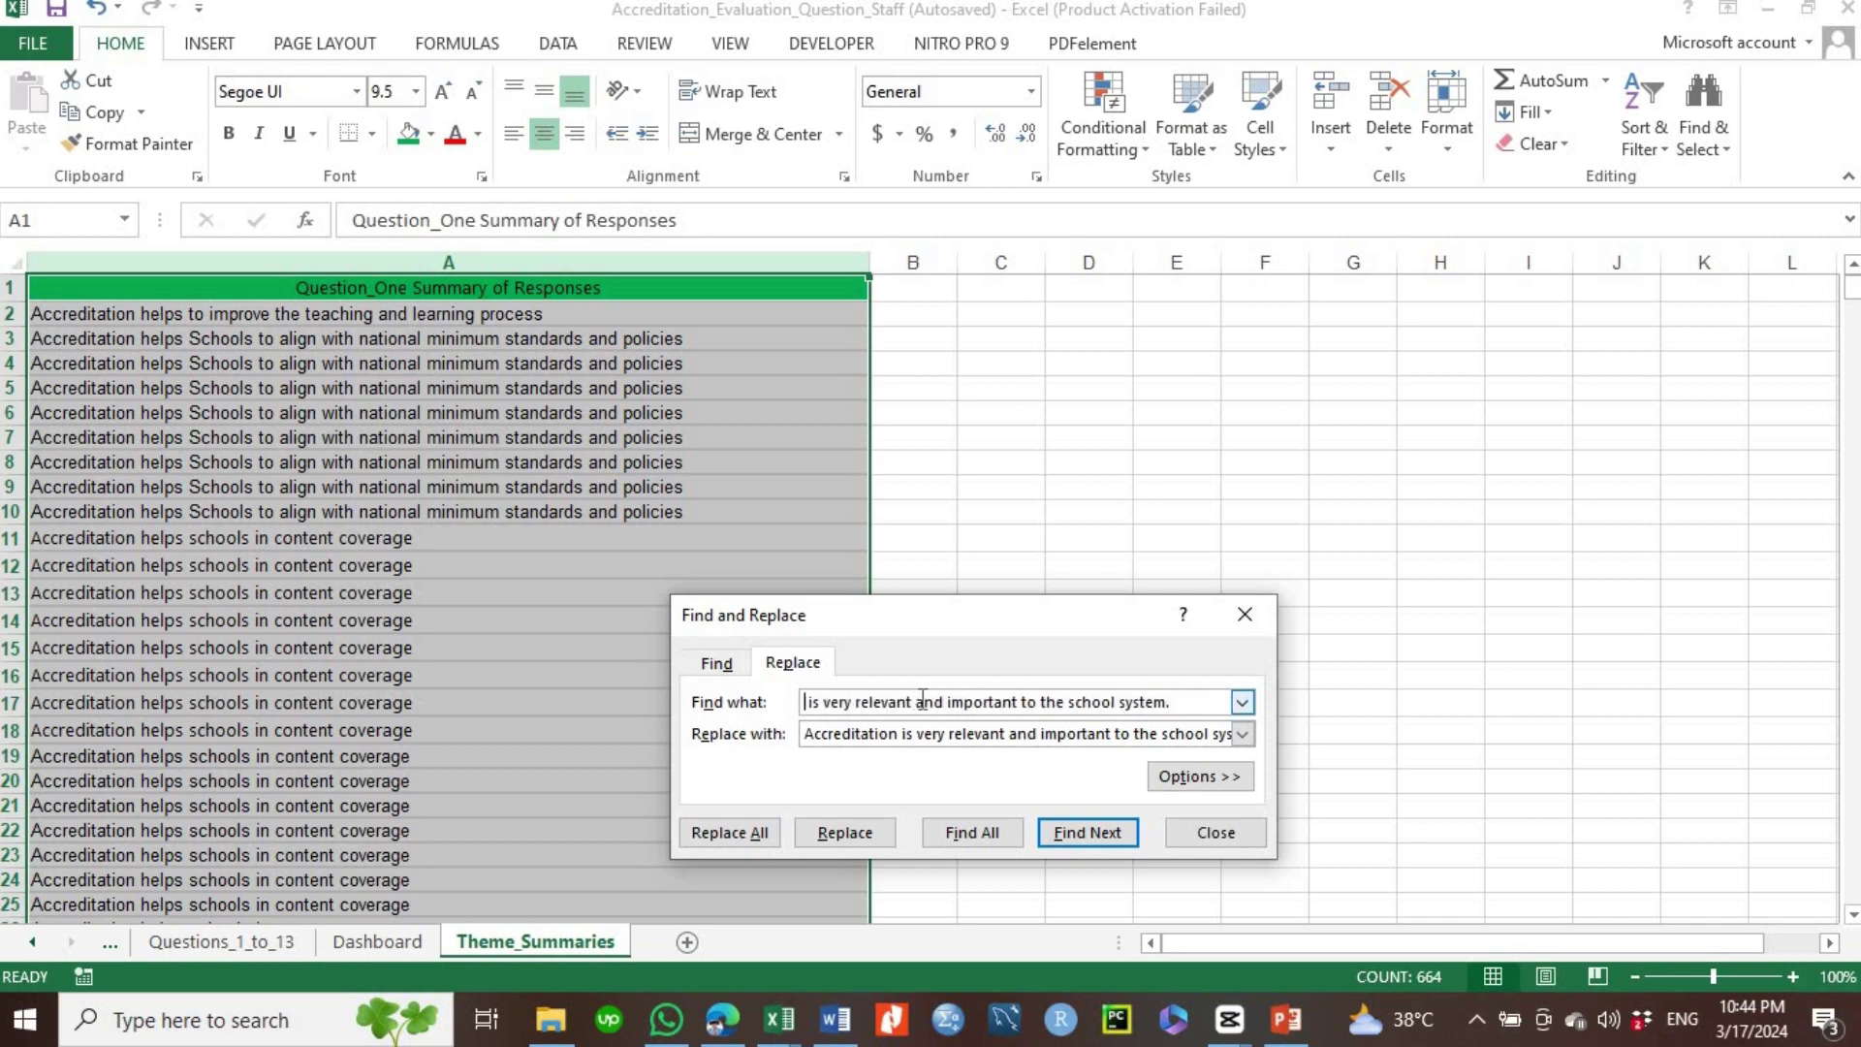
key(Delete)
key(Delete)
key(Delete)
key(Delete)
key(Delete)
key(Delete)
key(Delete)
key(Delete)
key(Delete)
key(Delete)
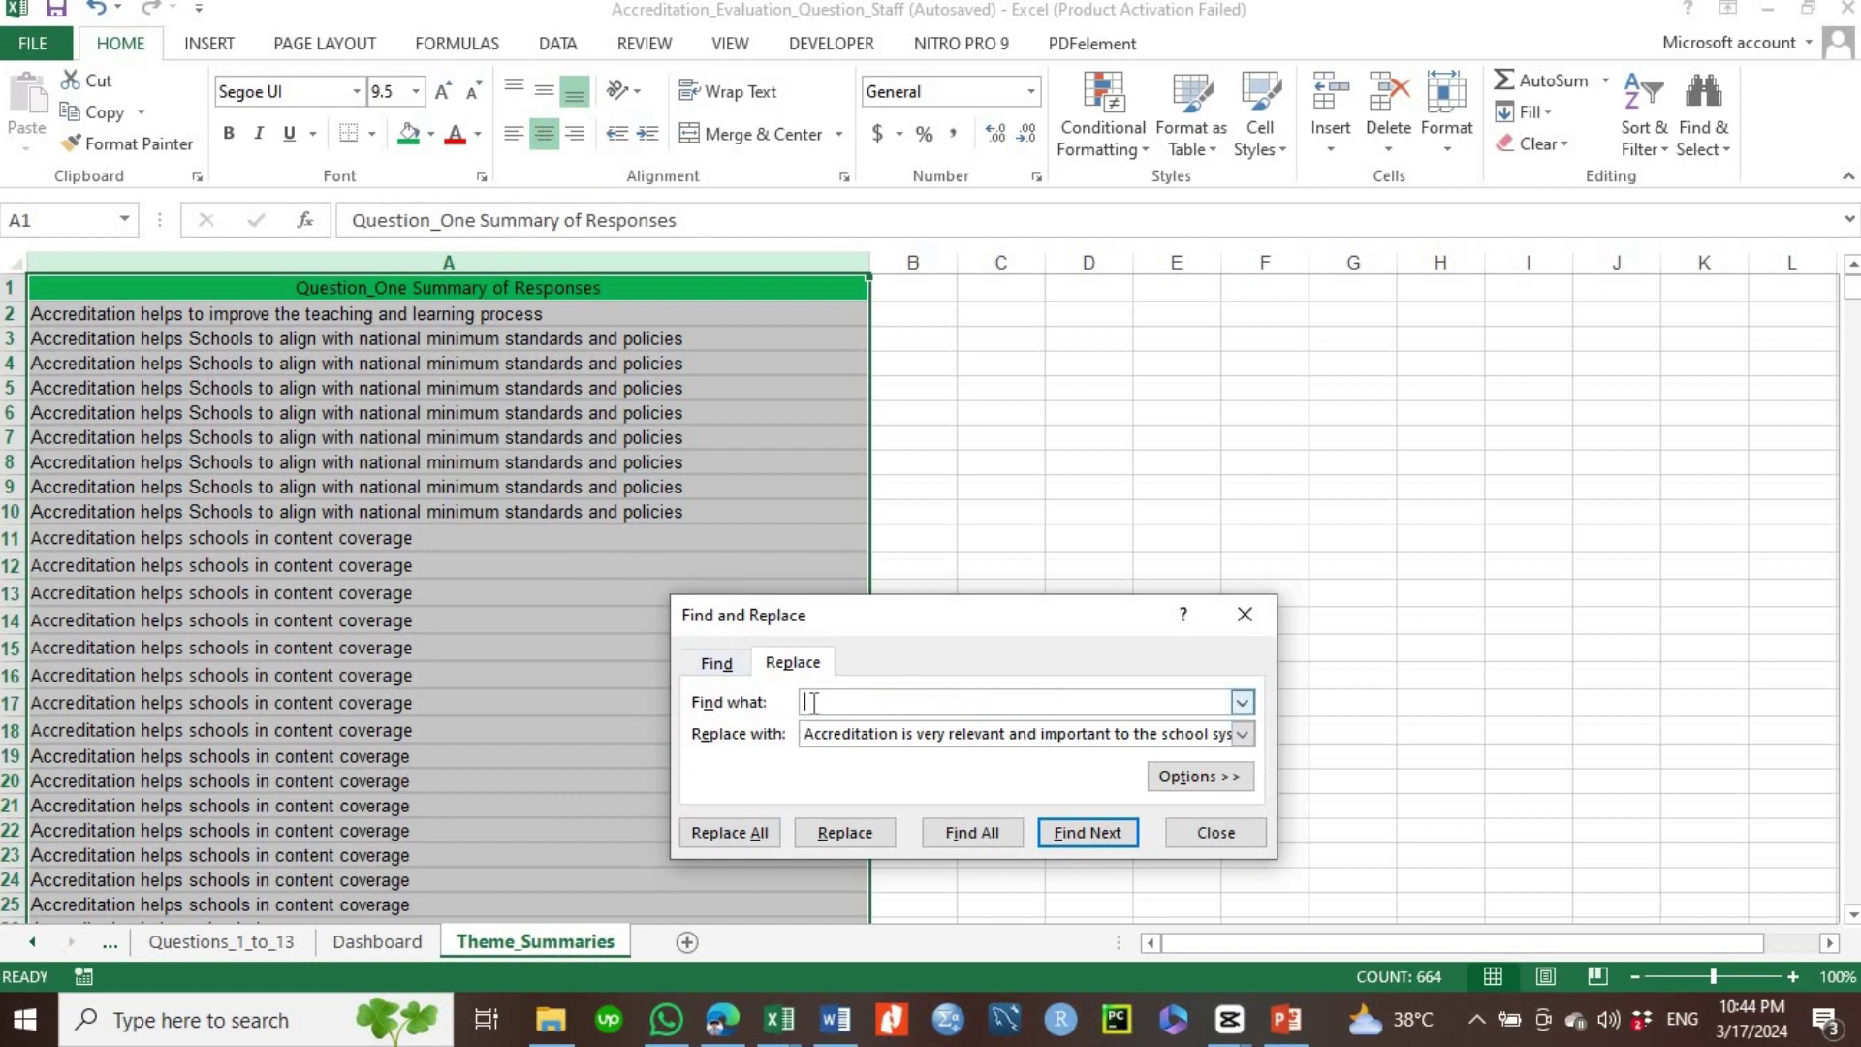
click(1244, 614)
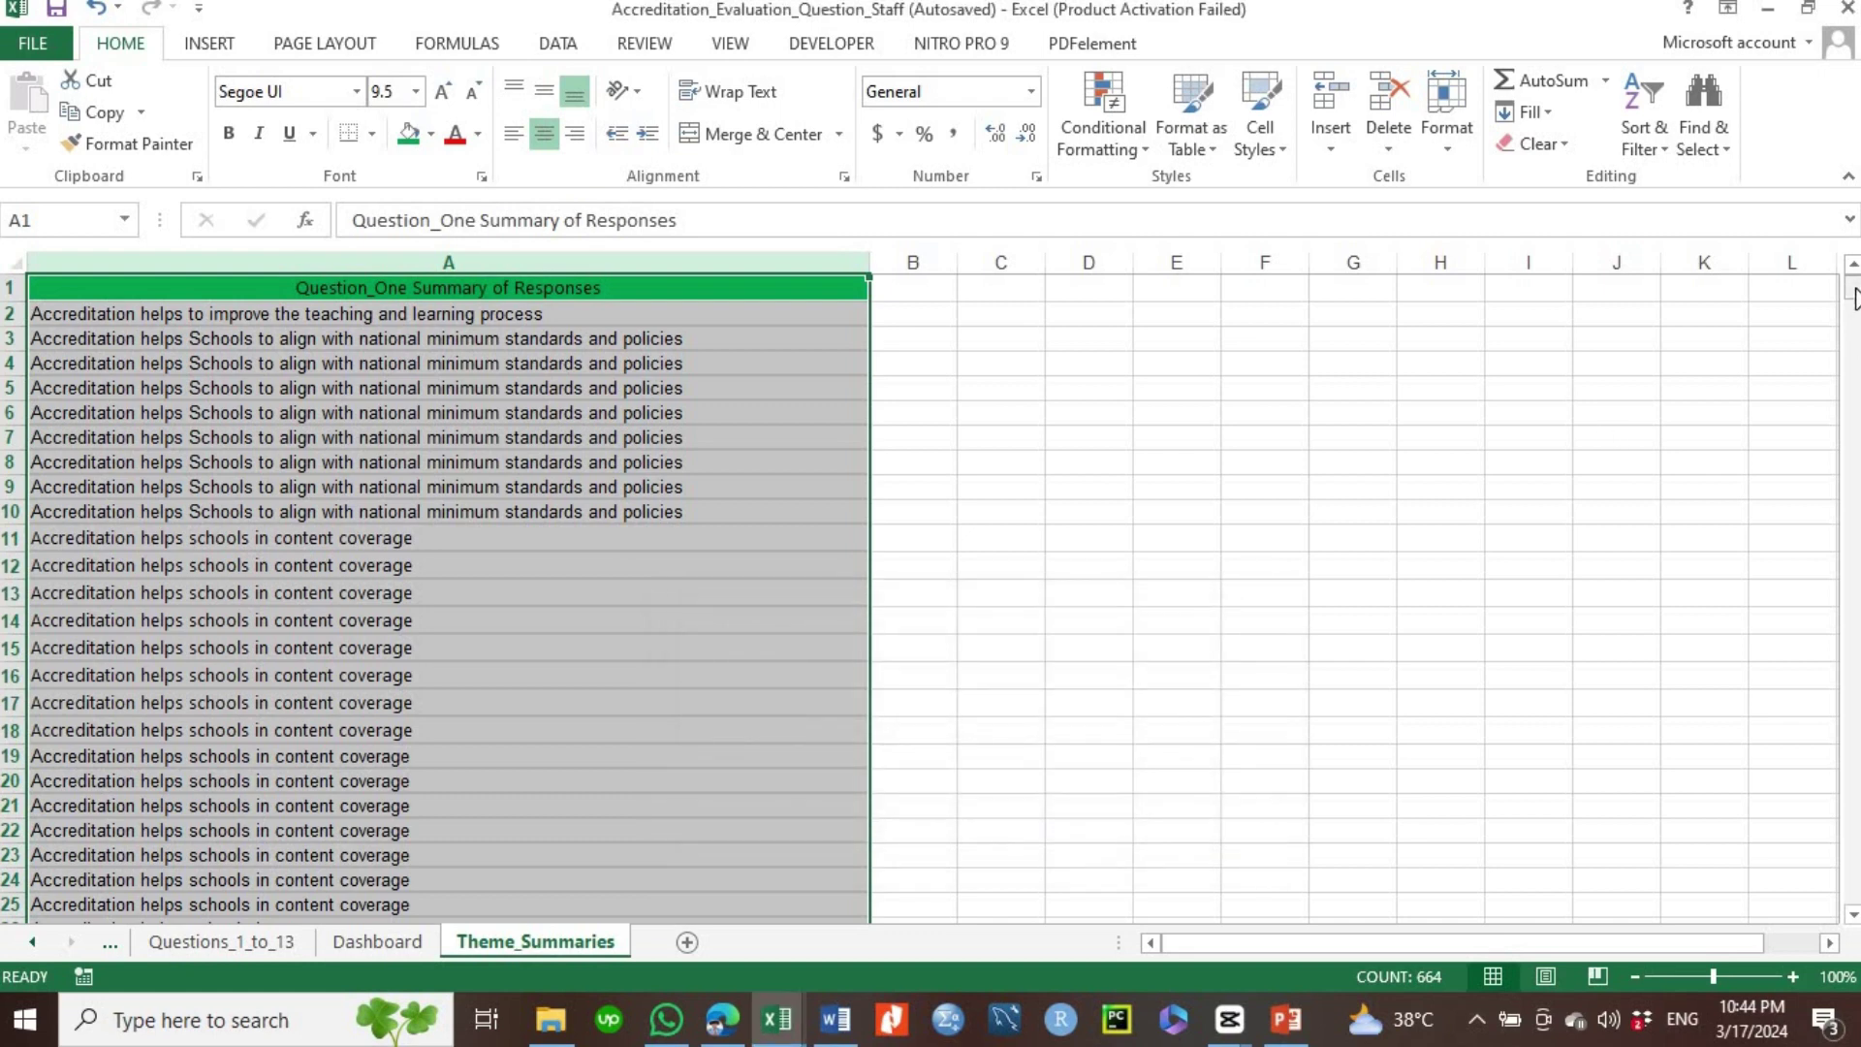
- Copy the proprietors and ministries theme from cell A101 and set it as the text to find for a replacement in column A
click(1852, 367)
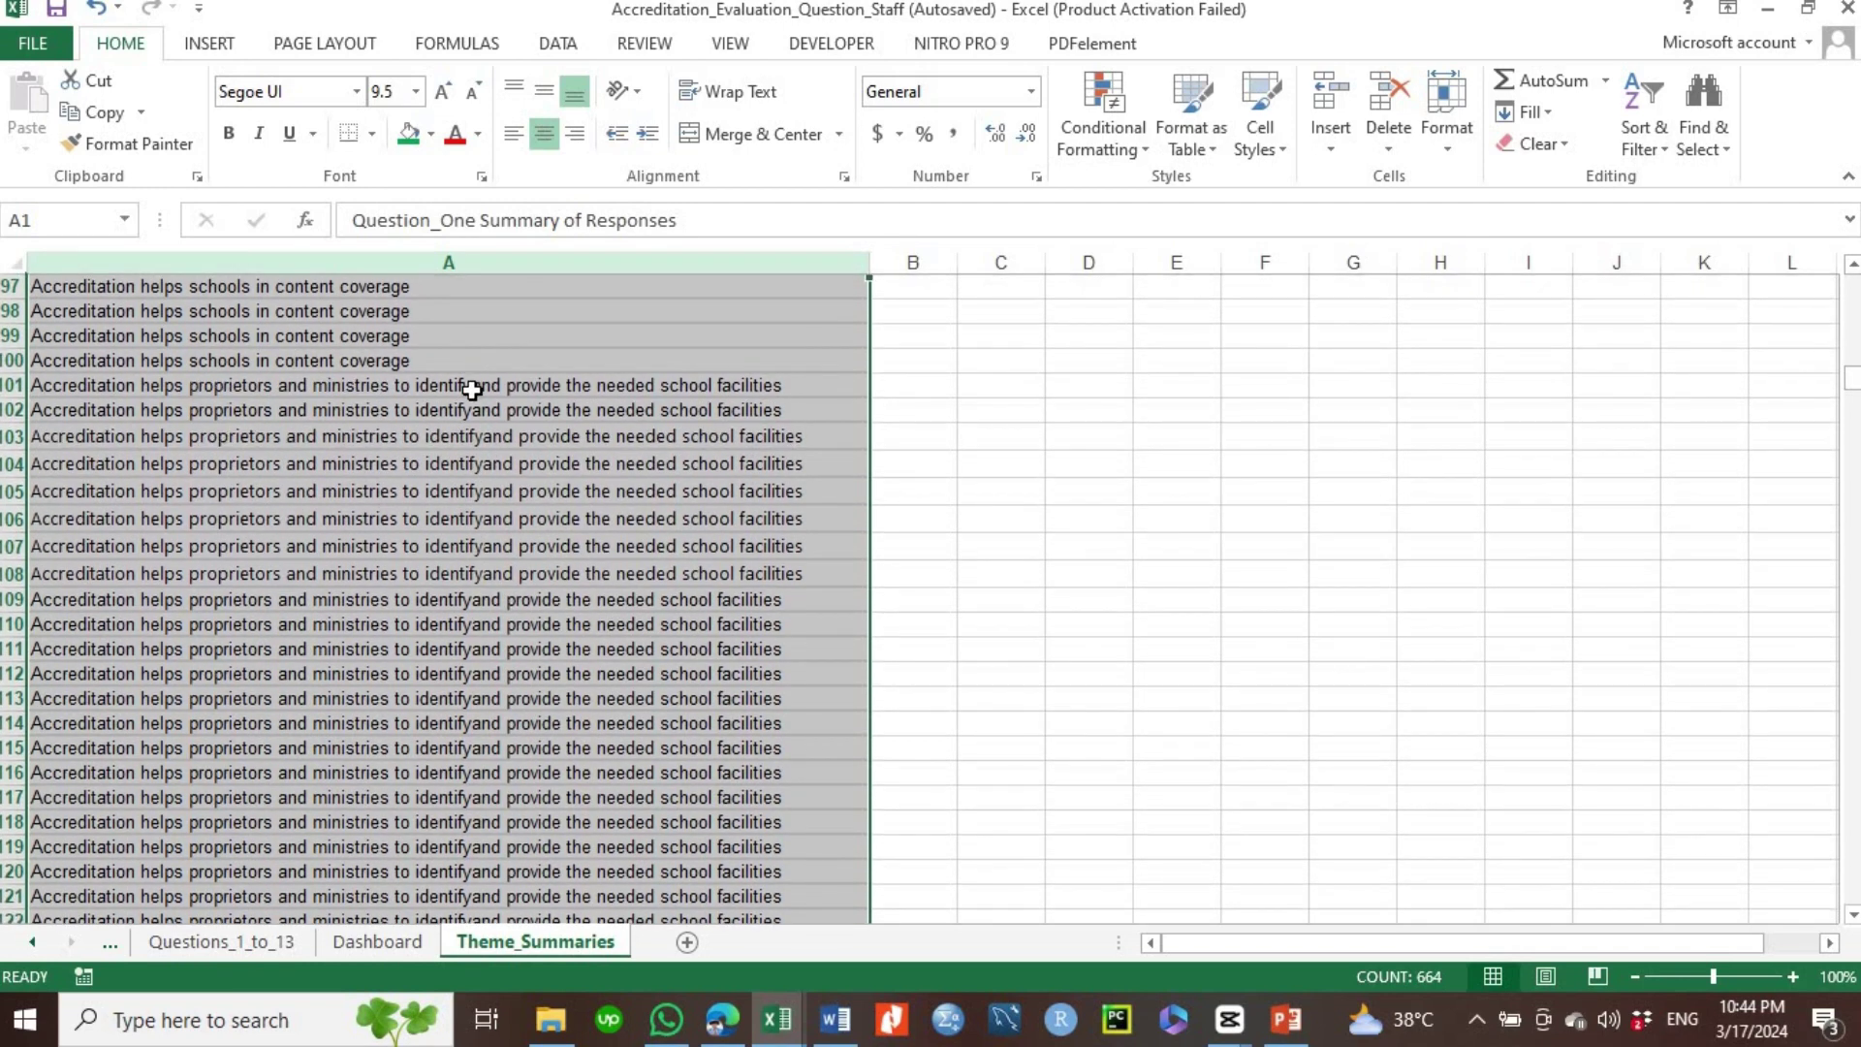
click(472, 389)
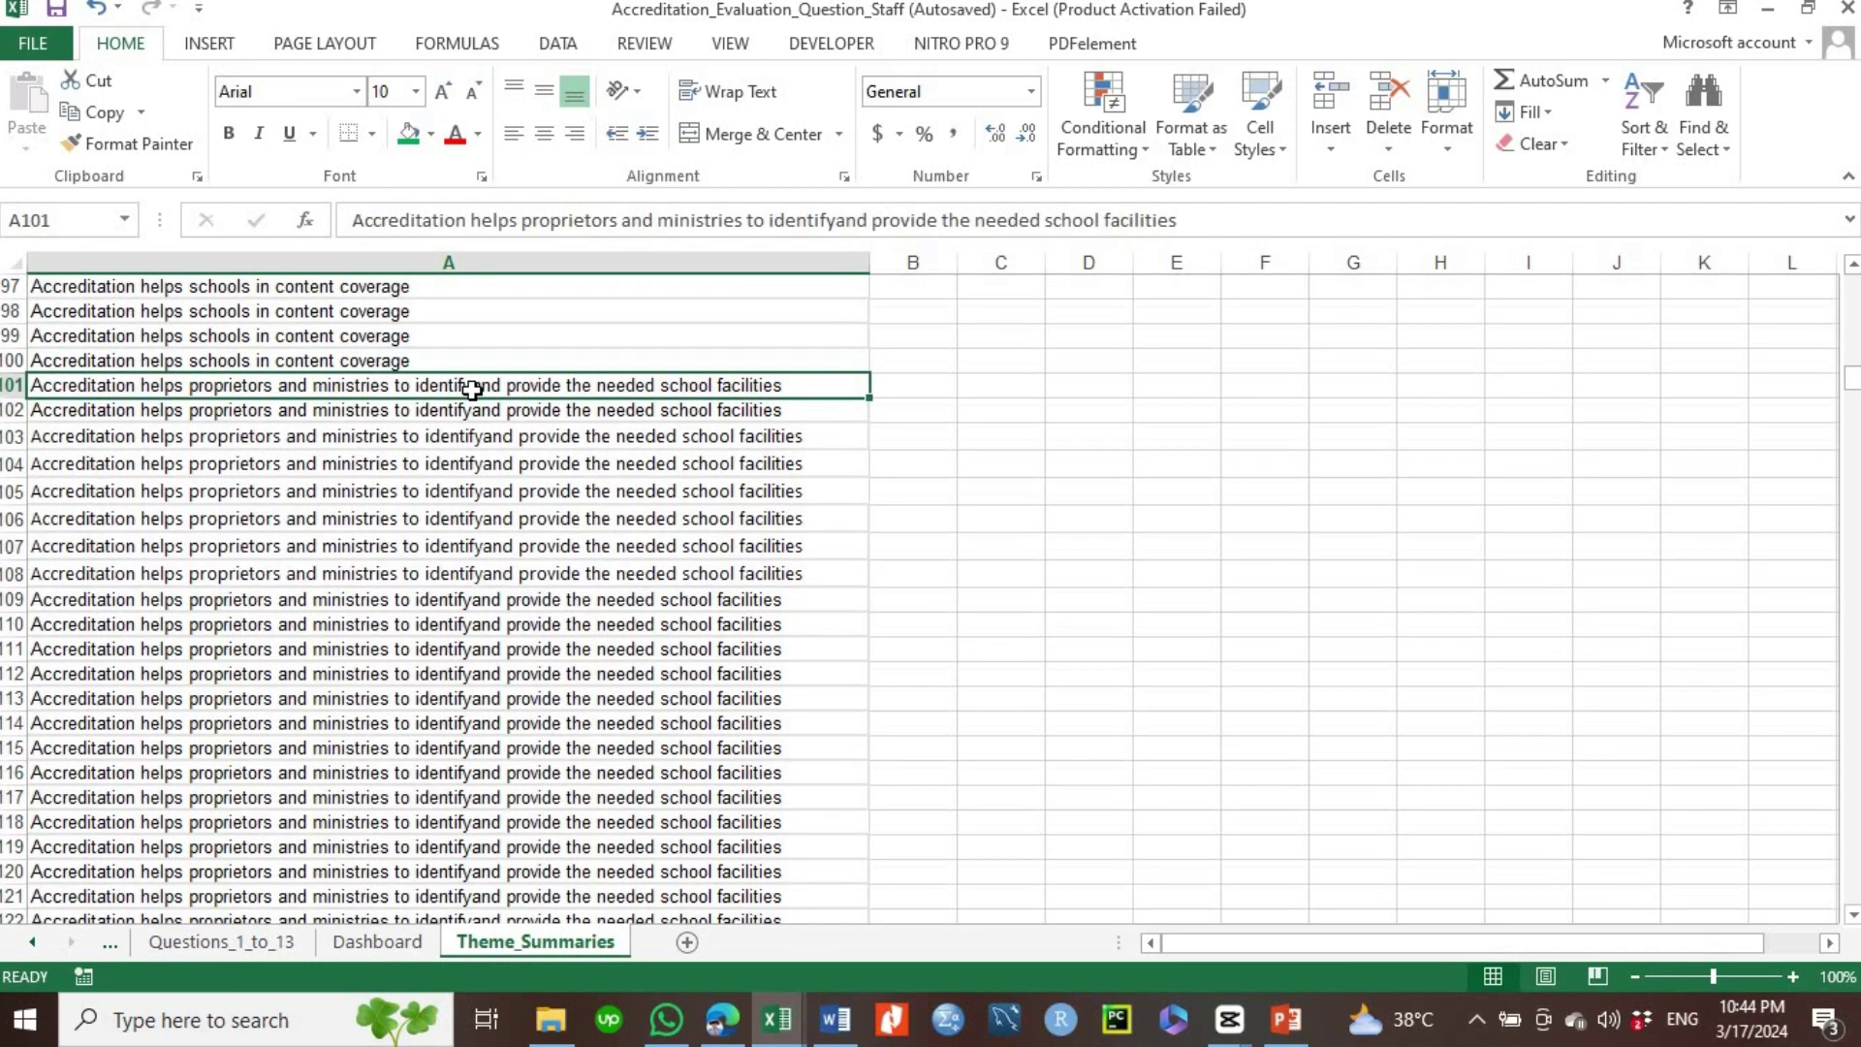
key(ctrl+c)
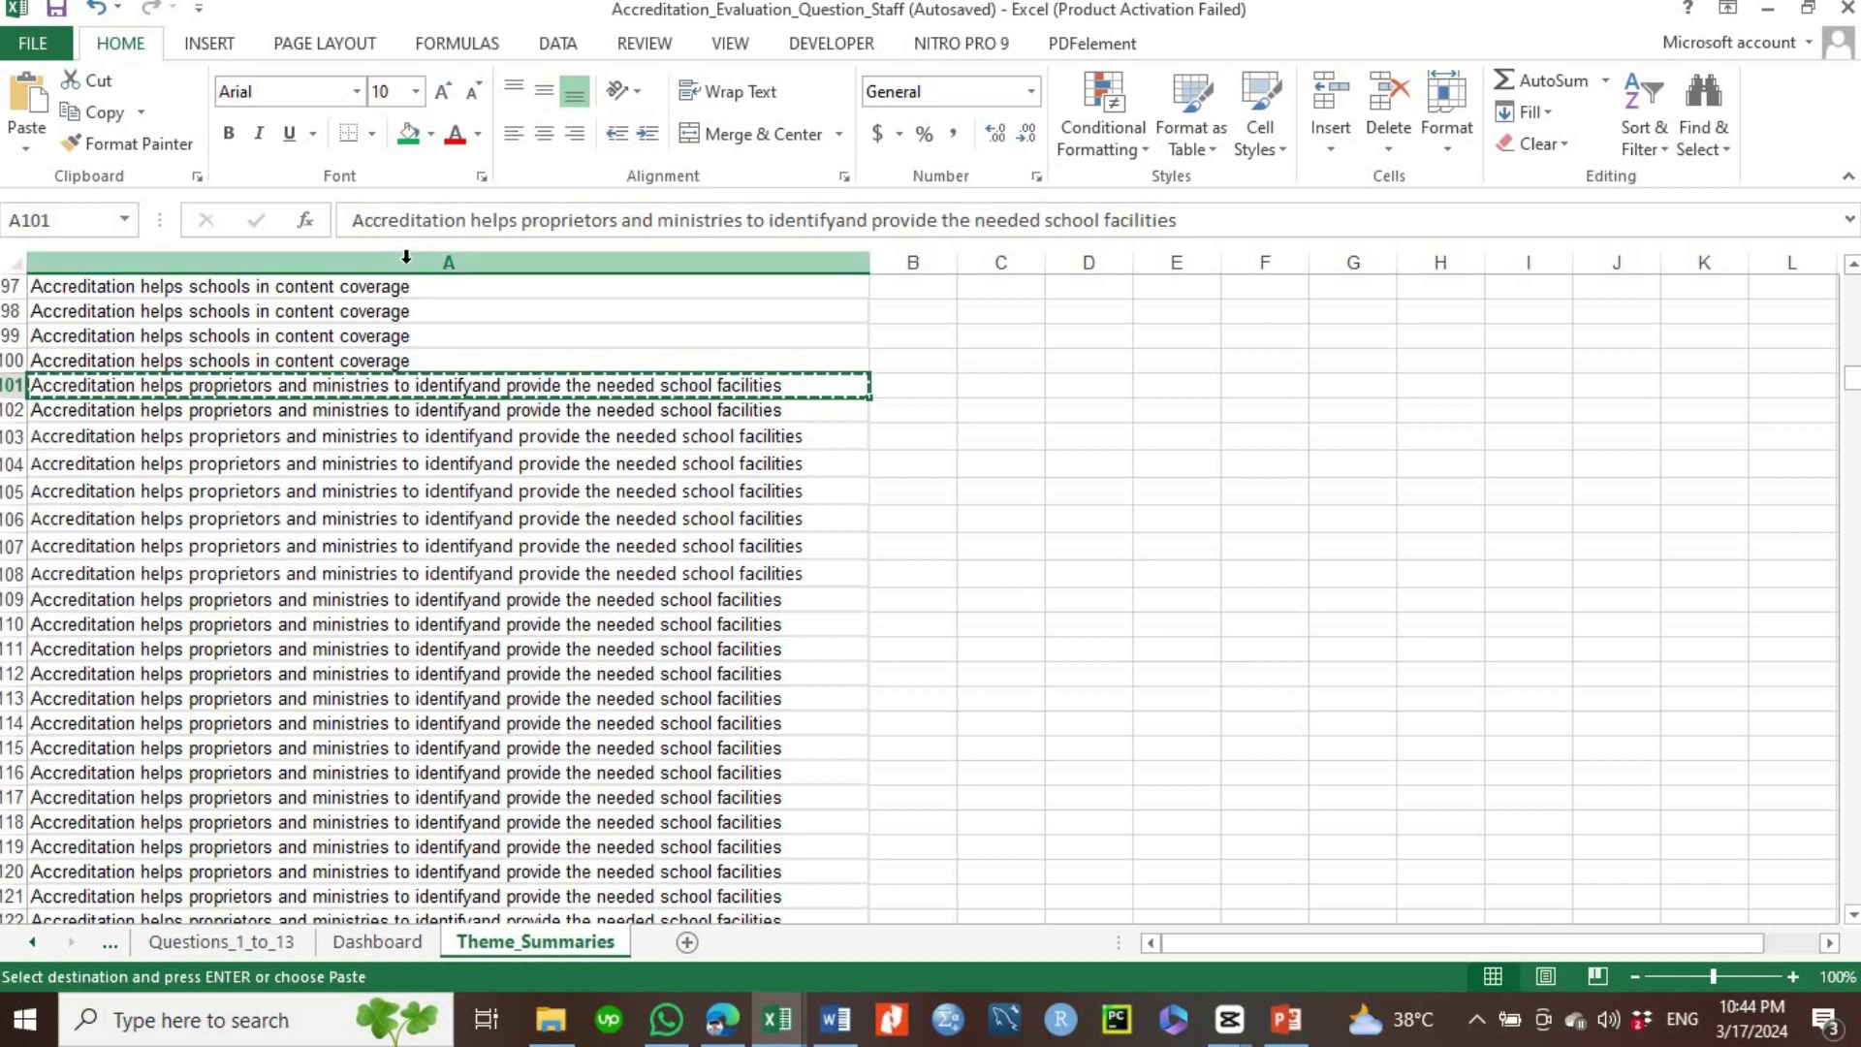
click(406, 255)
key(ctrl+h)
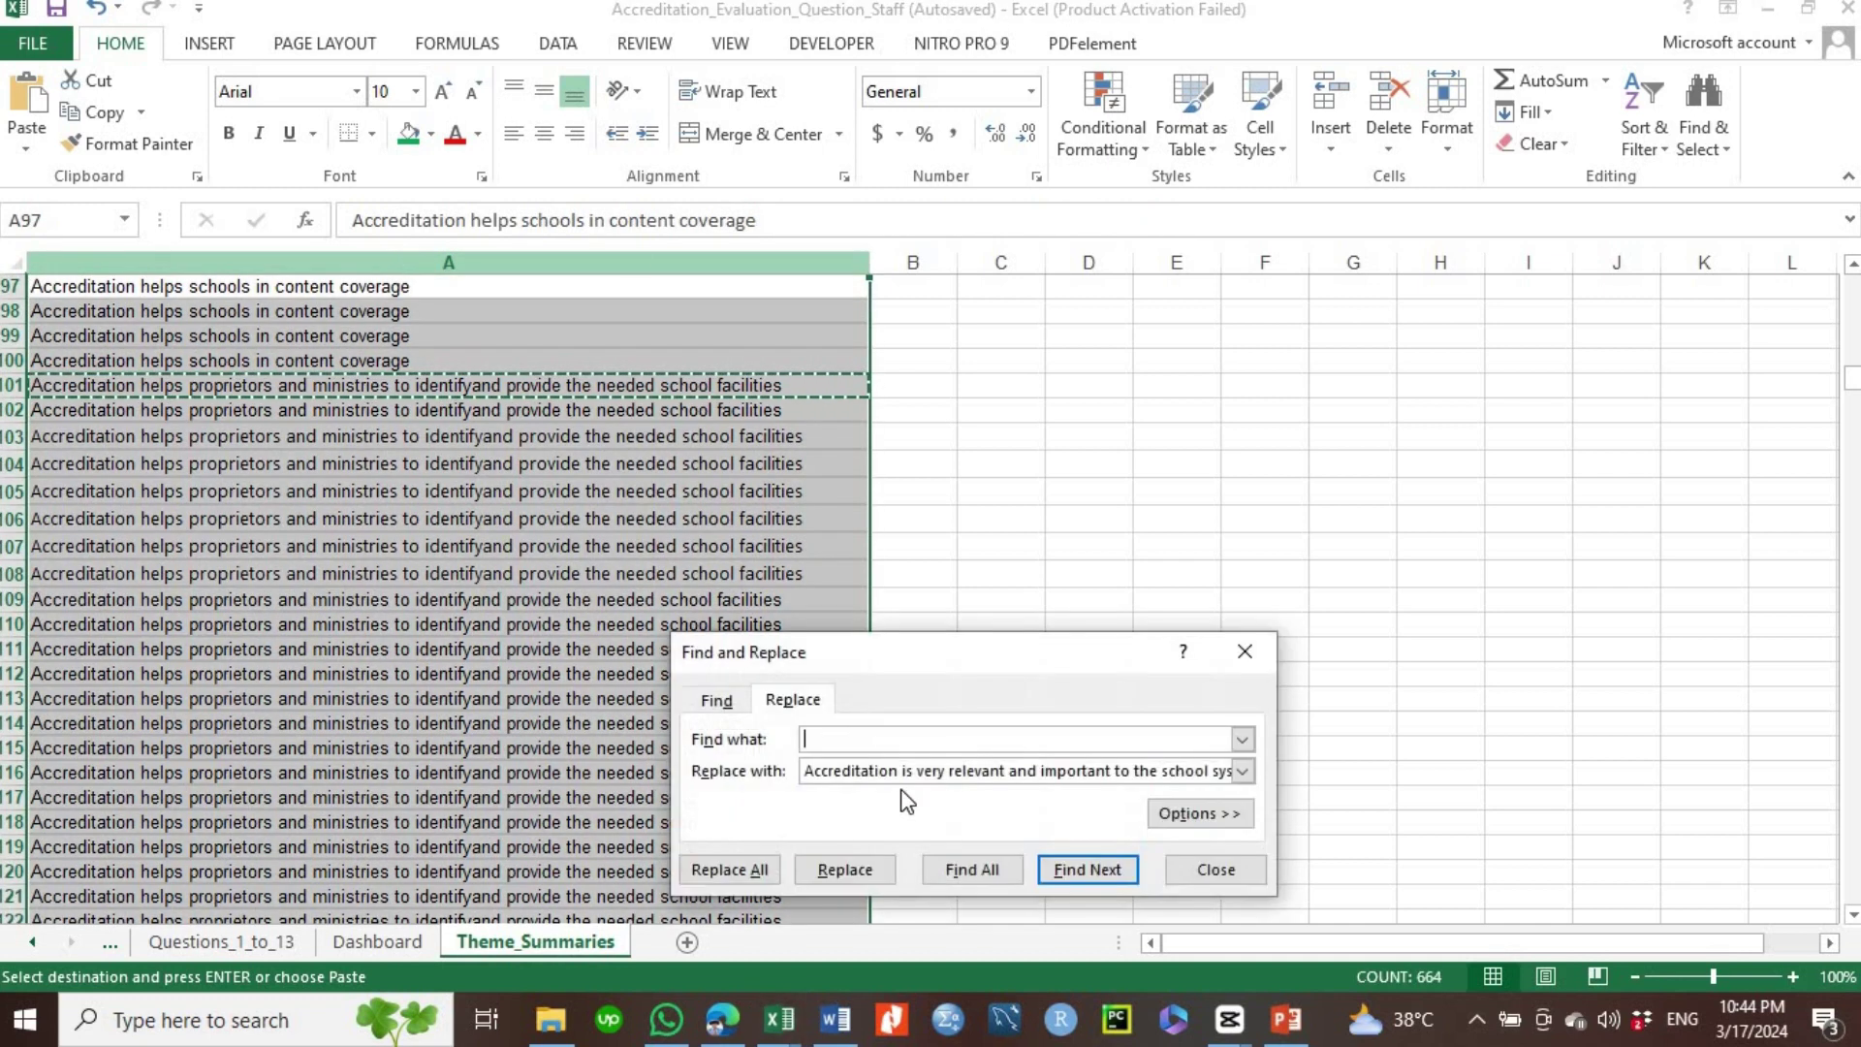
key(ctrl+v)
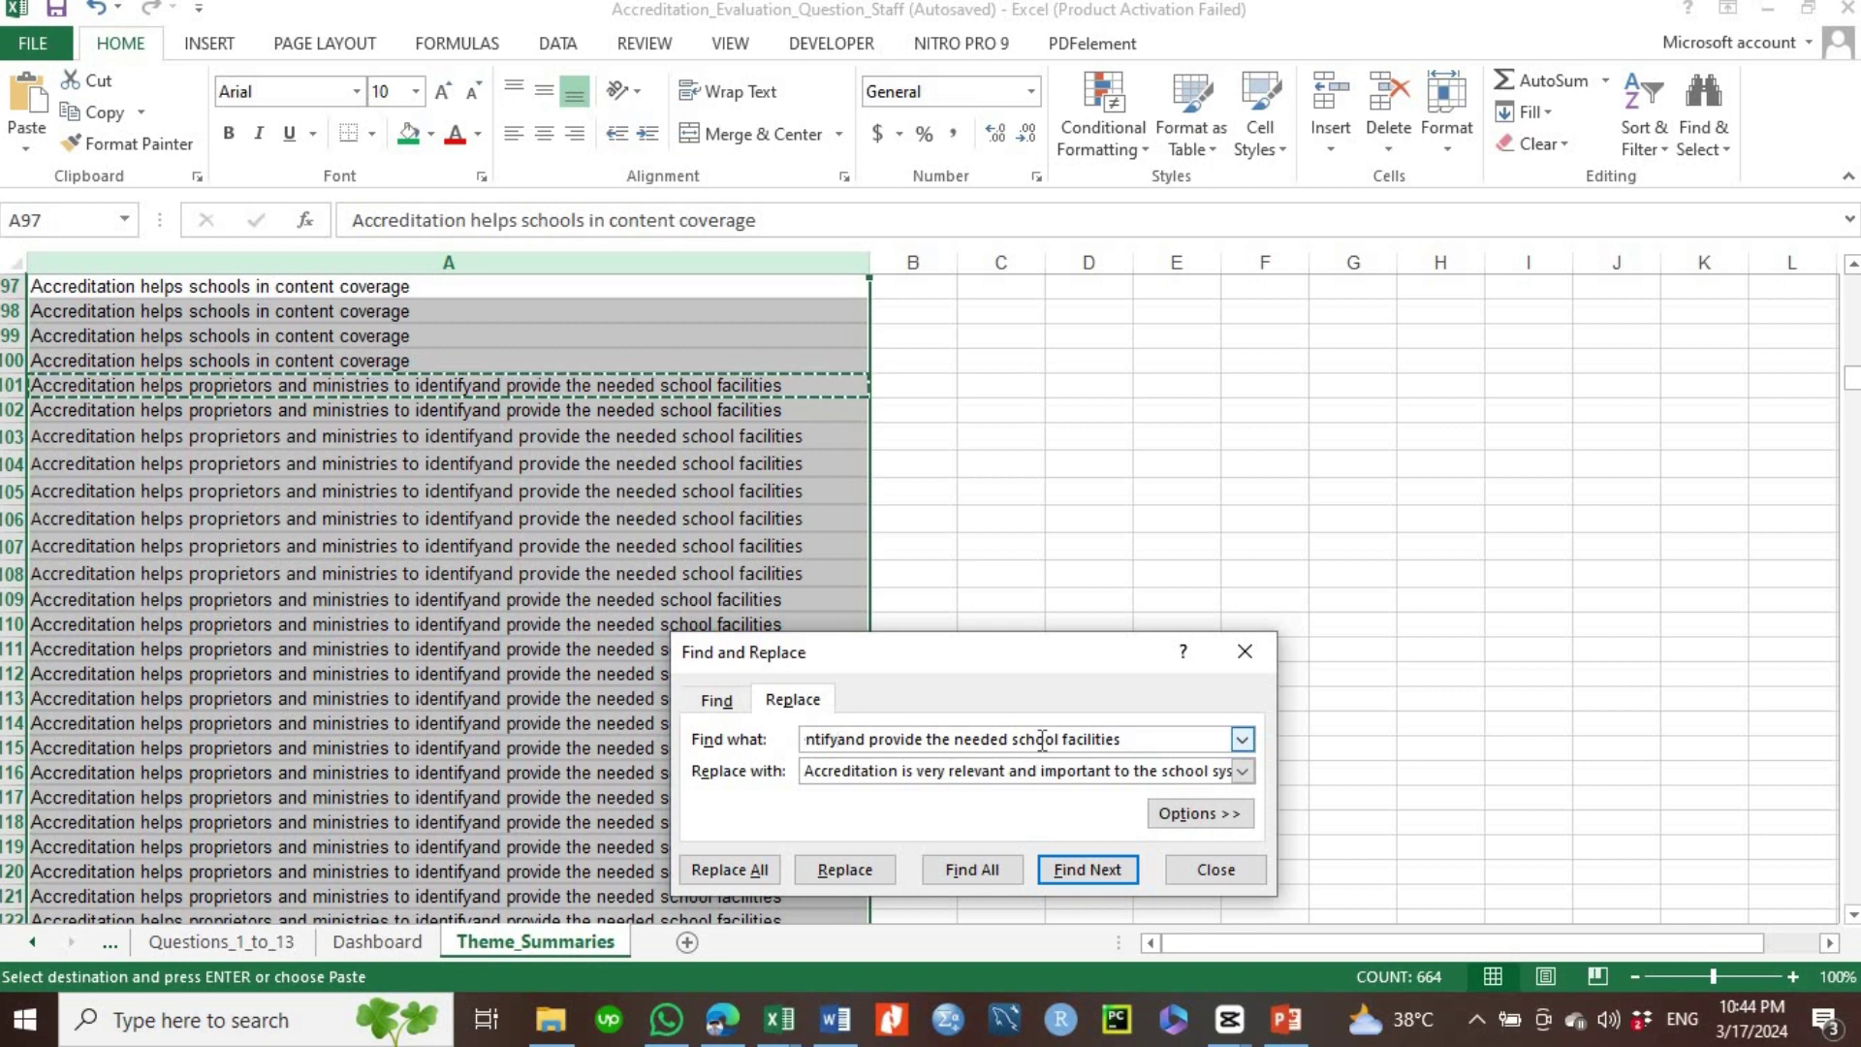
- Replace every match in column A with the same theme, correcting "identifyand" to "identify and", and save the workbook
click(1058, 773)
text(tem)
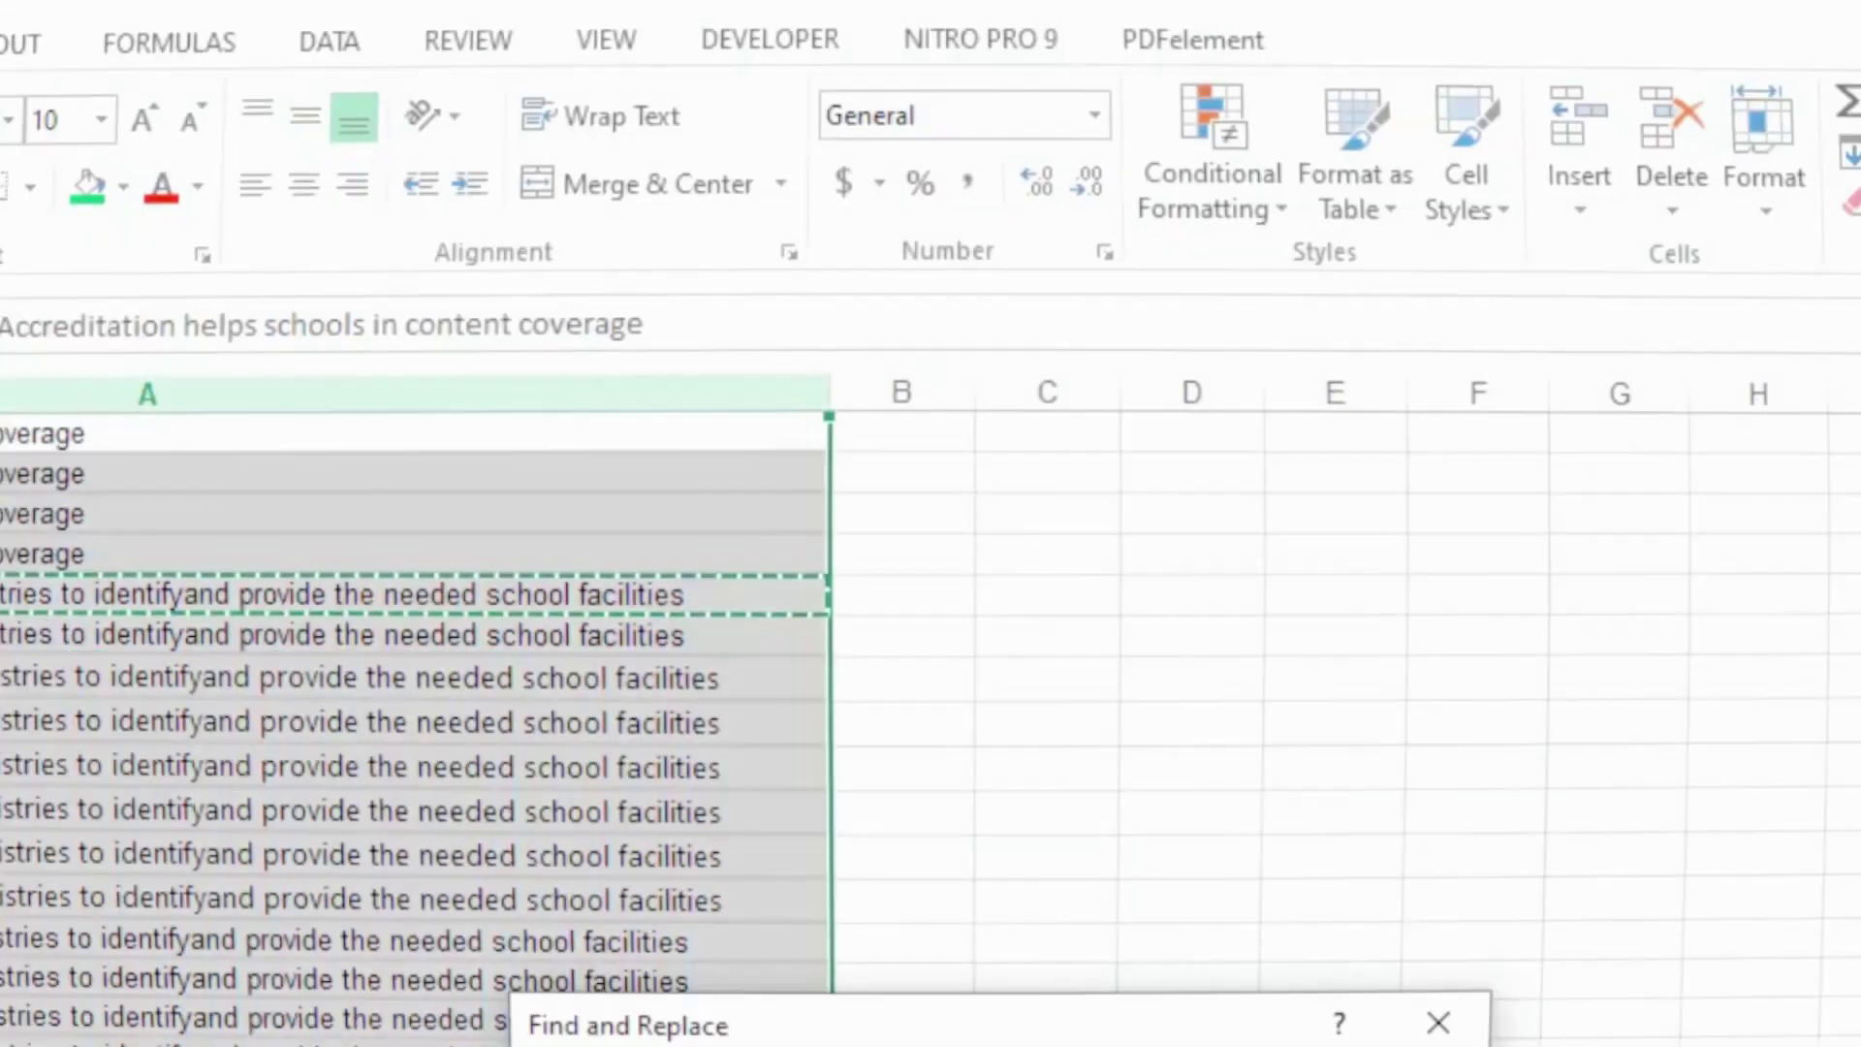
key(BackSpace)
key(BackSpace)
key(BackSpace)
key(BackSpace)
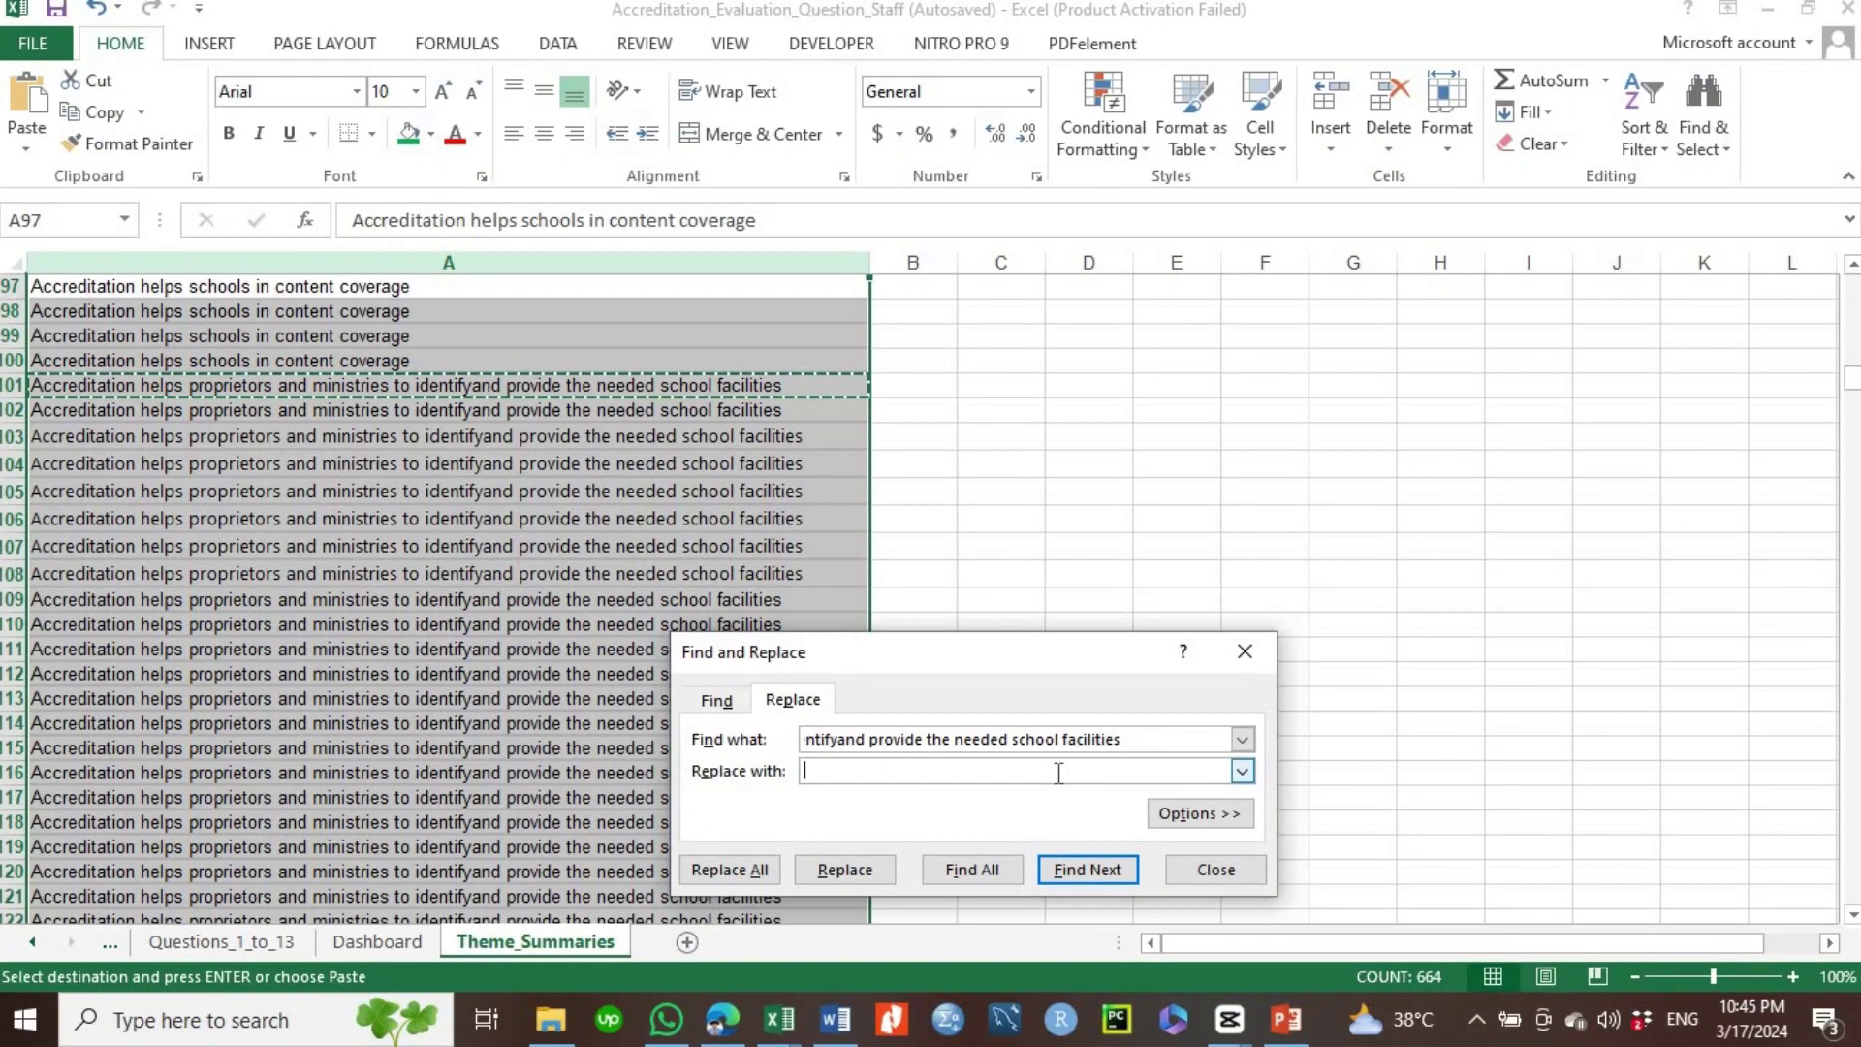
key(ctrl+v)
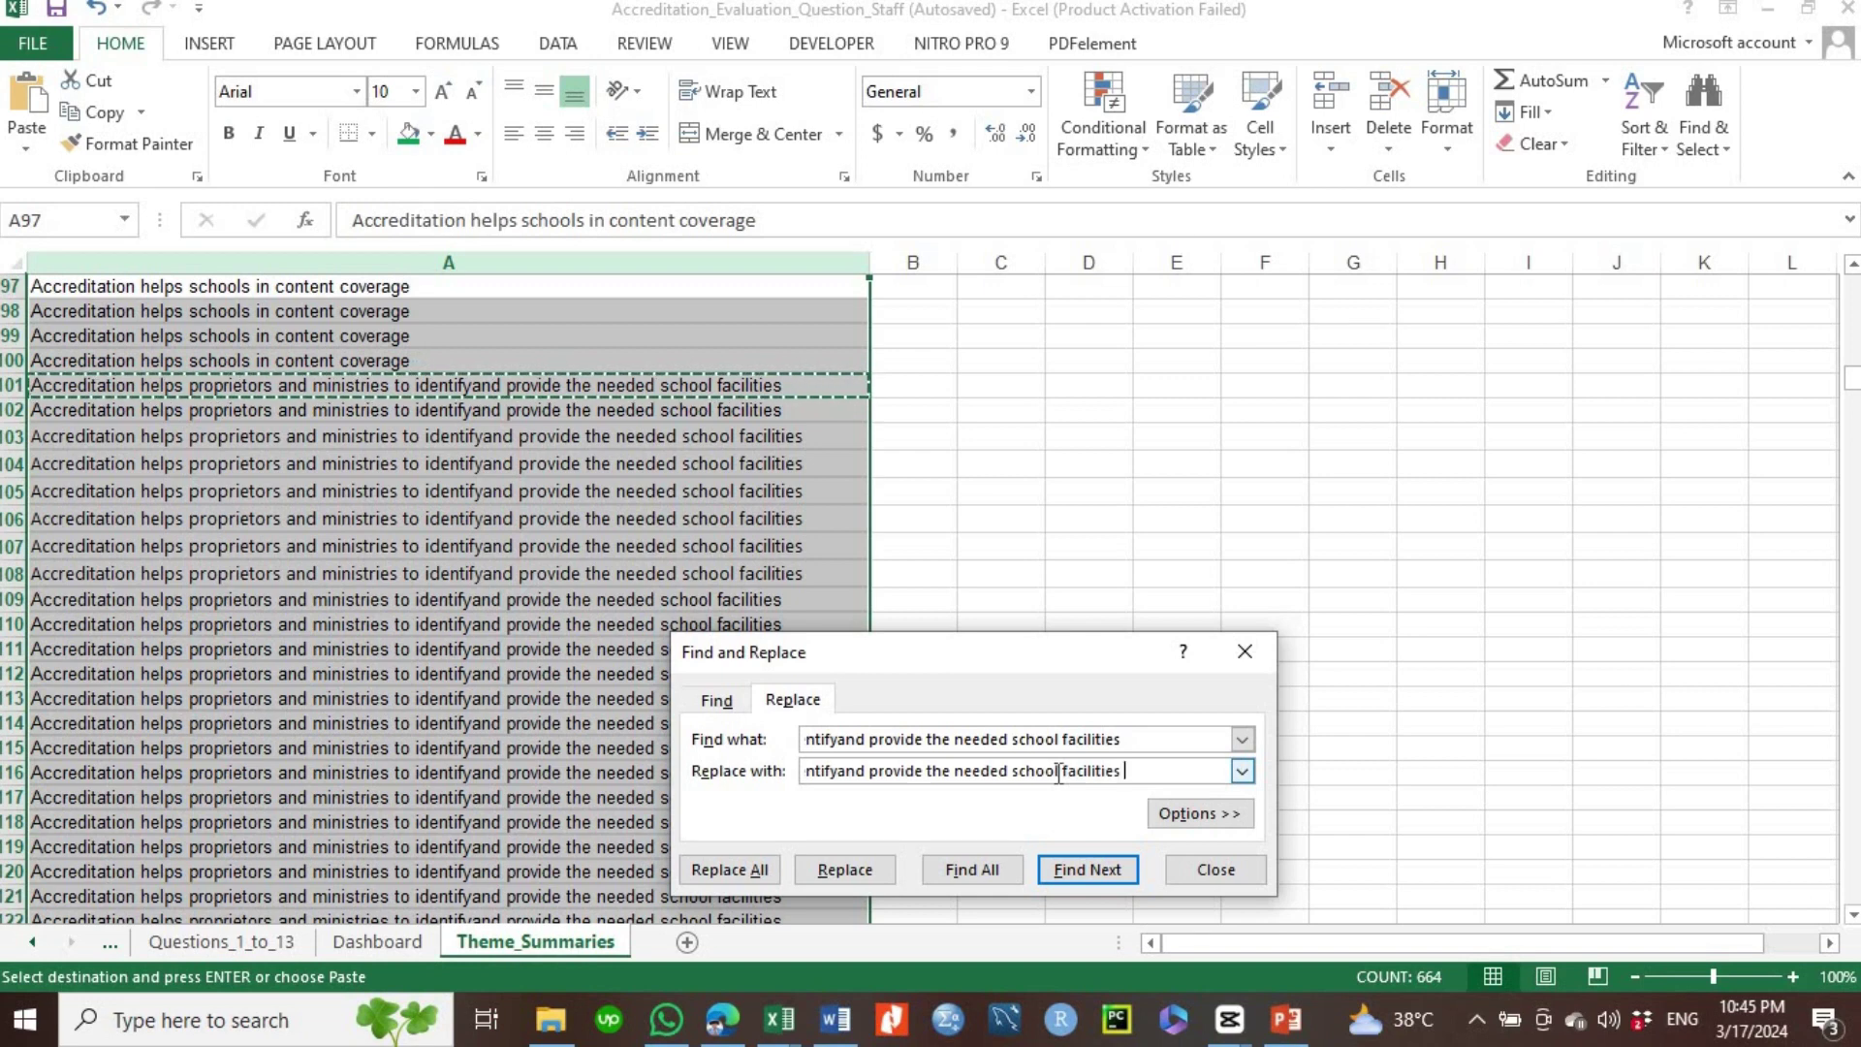
click(840, 771)
click(754, 874)
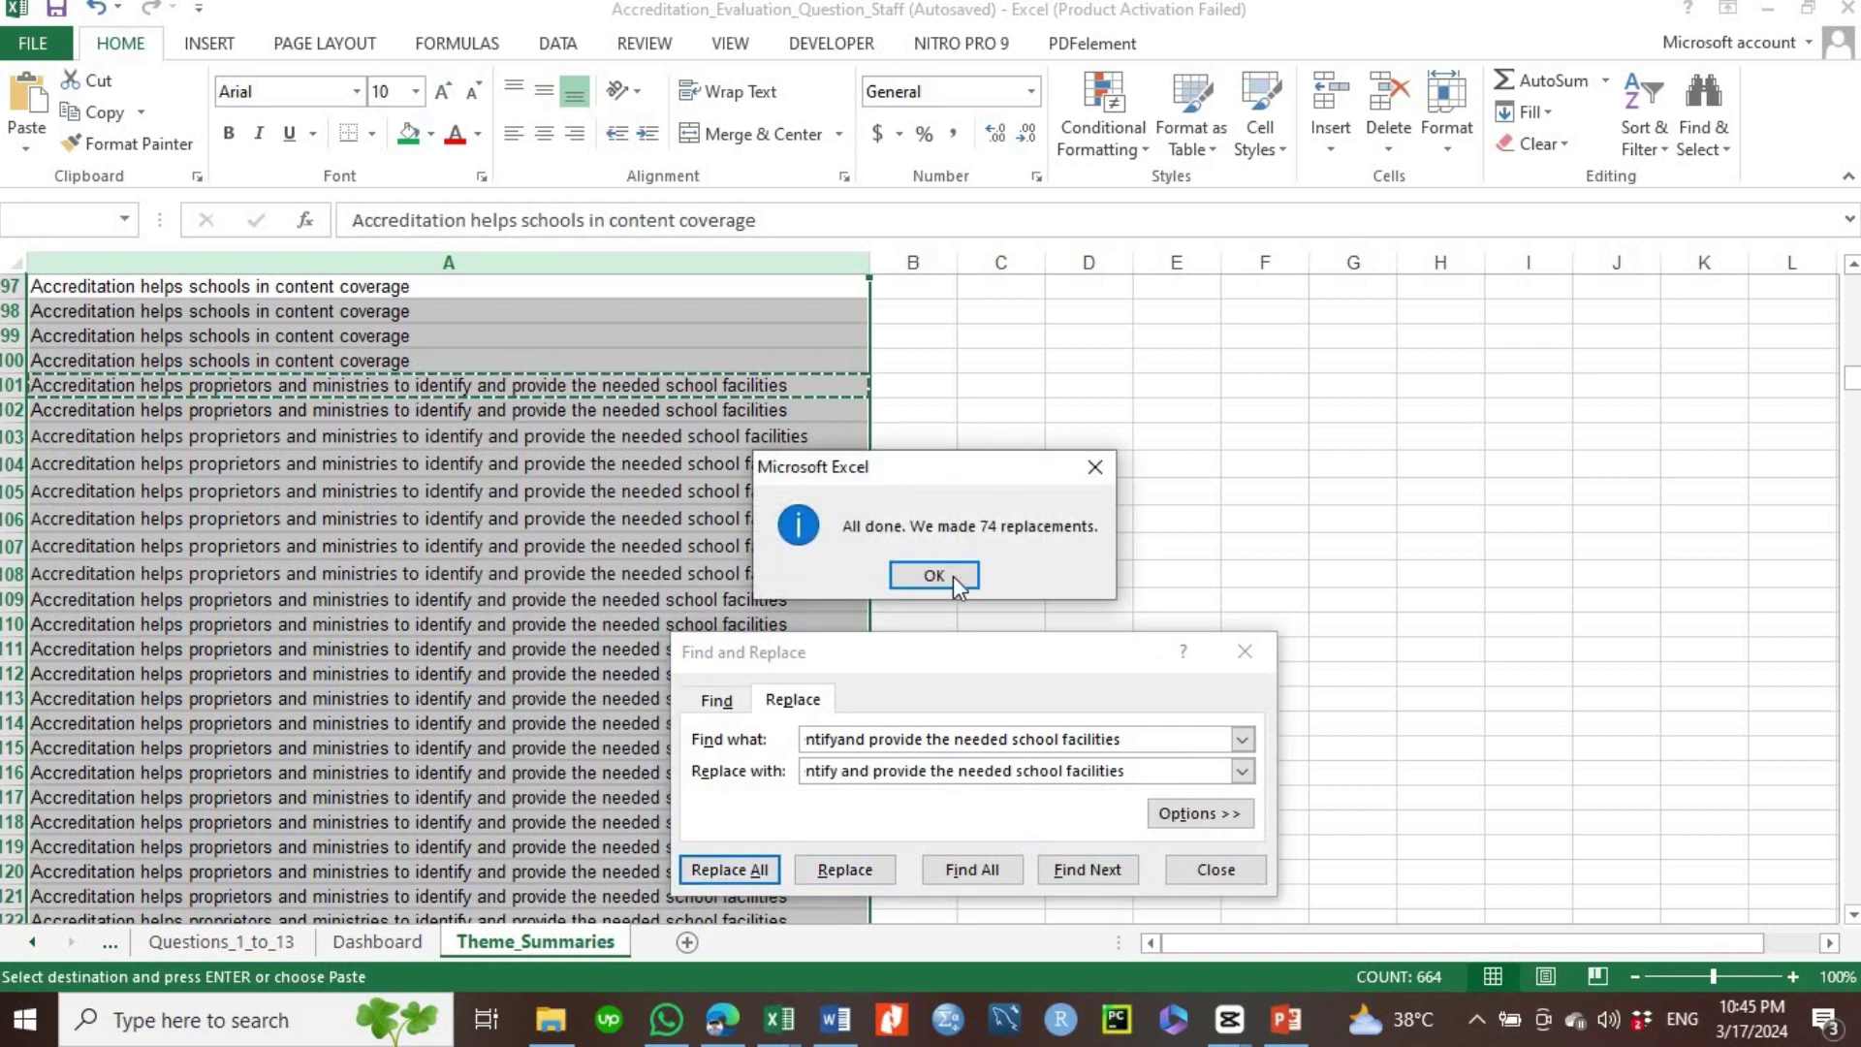
click(951, 576)
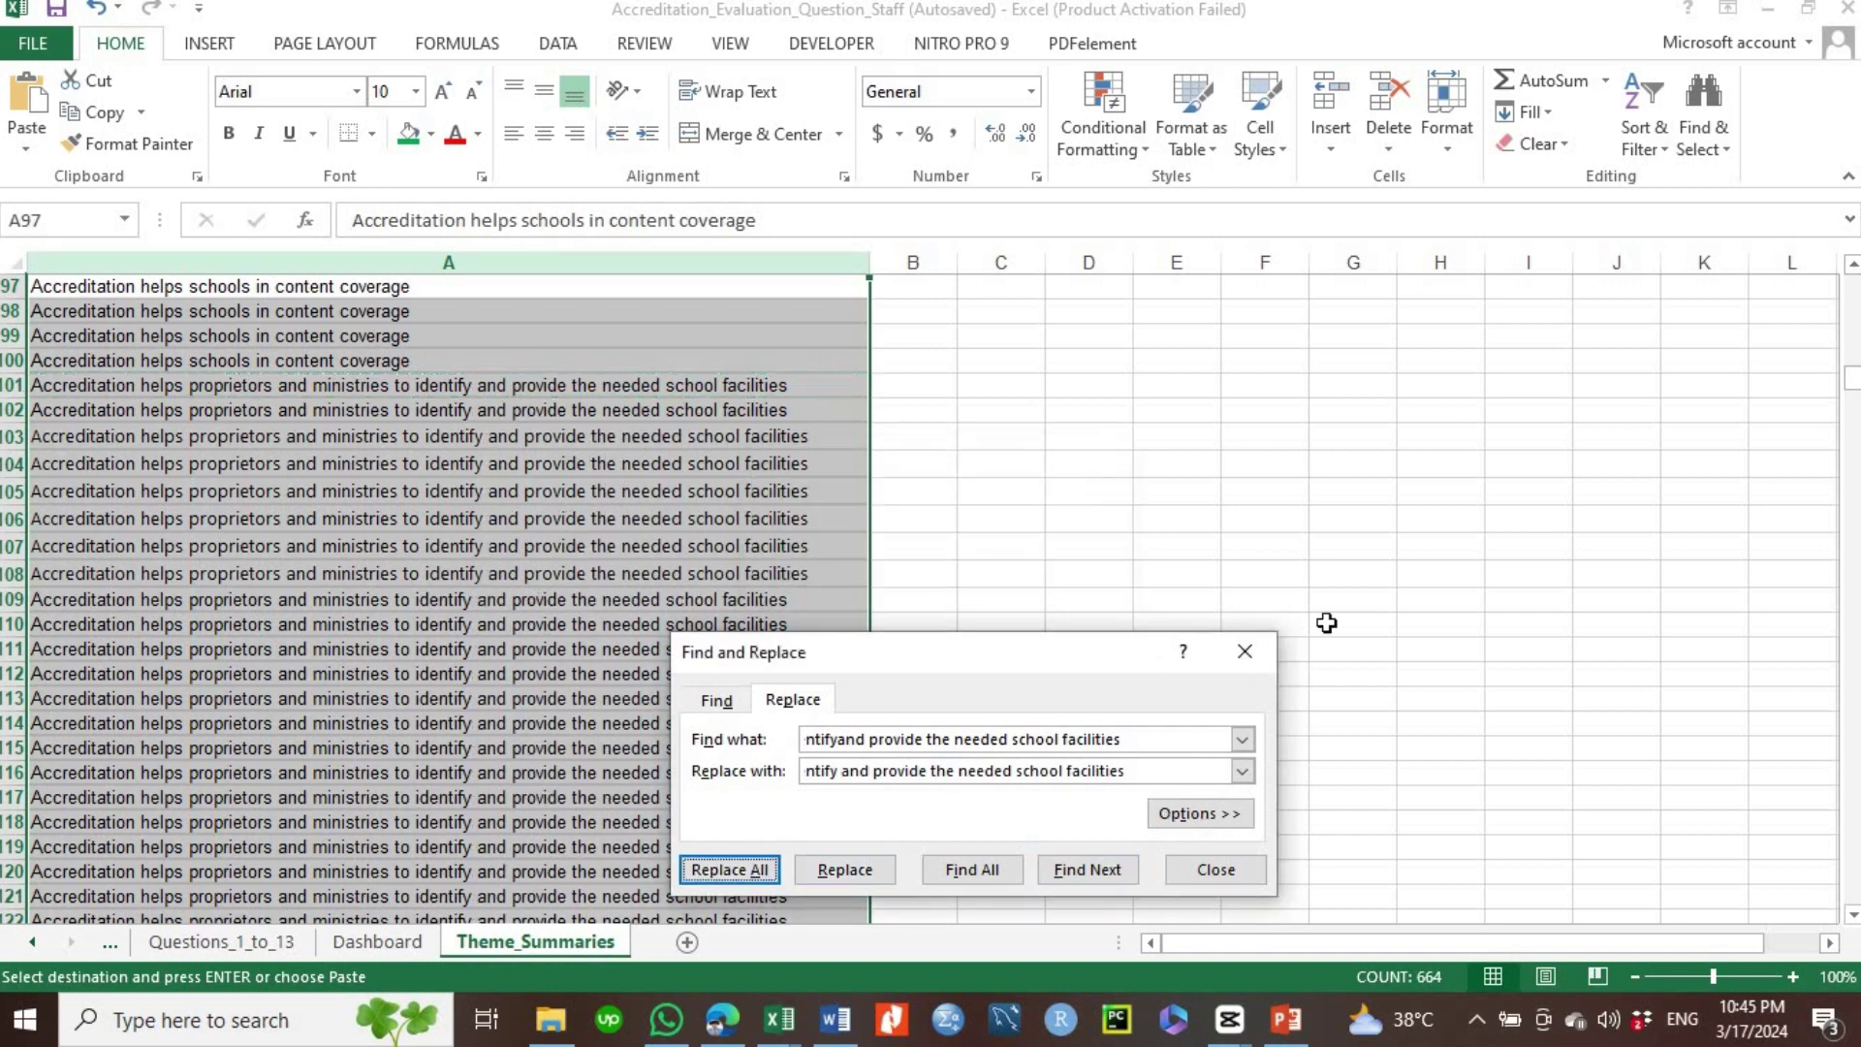
click(1249, 654)
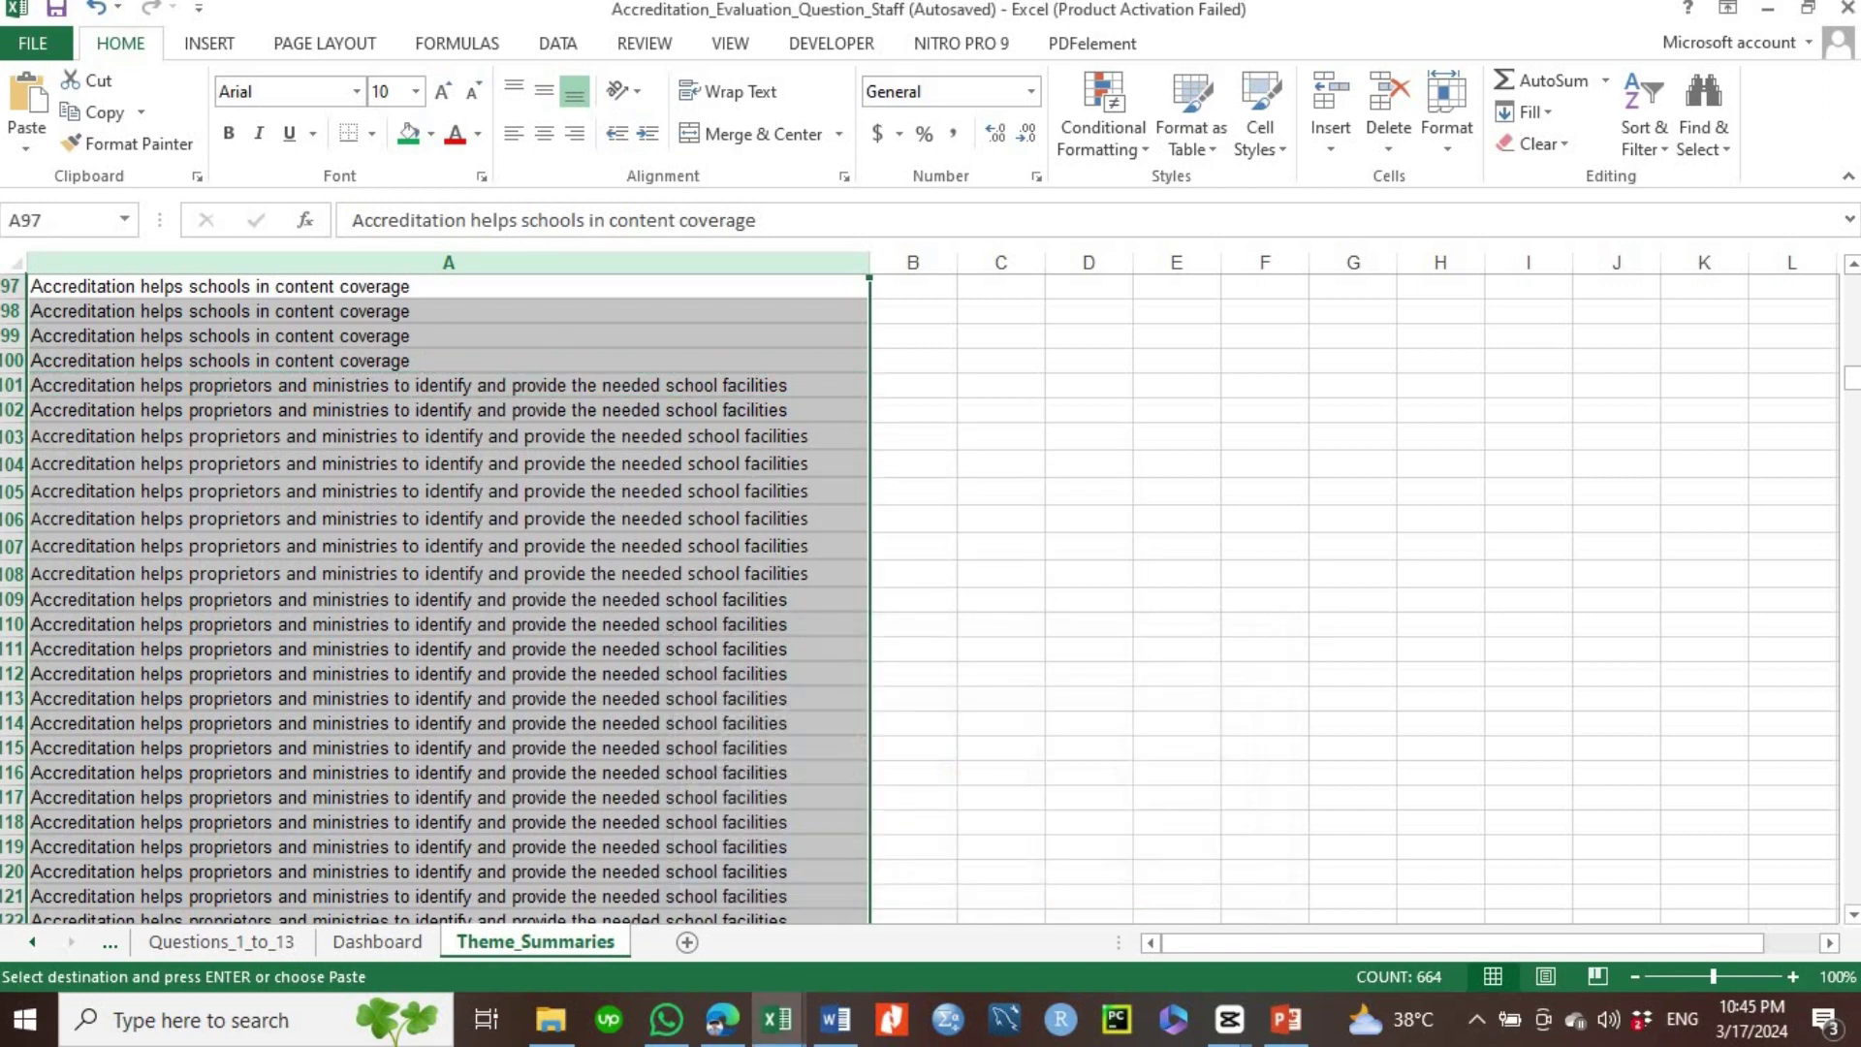
click(57, 9)
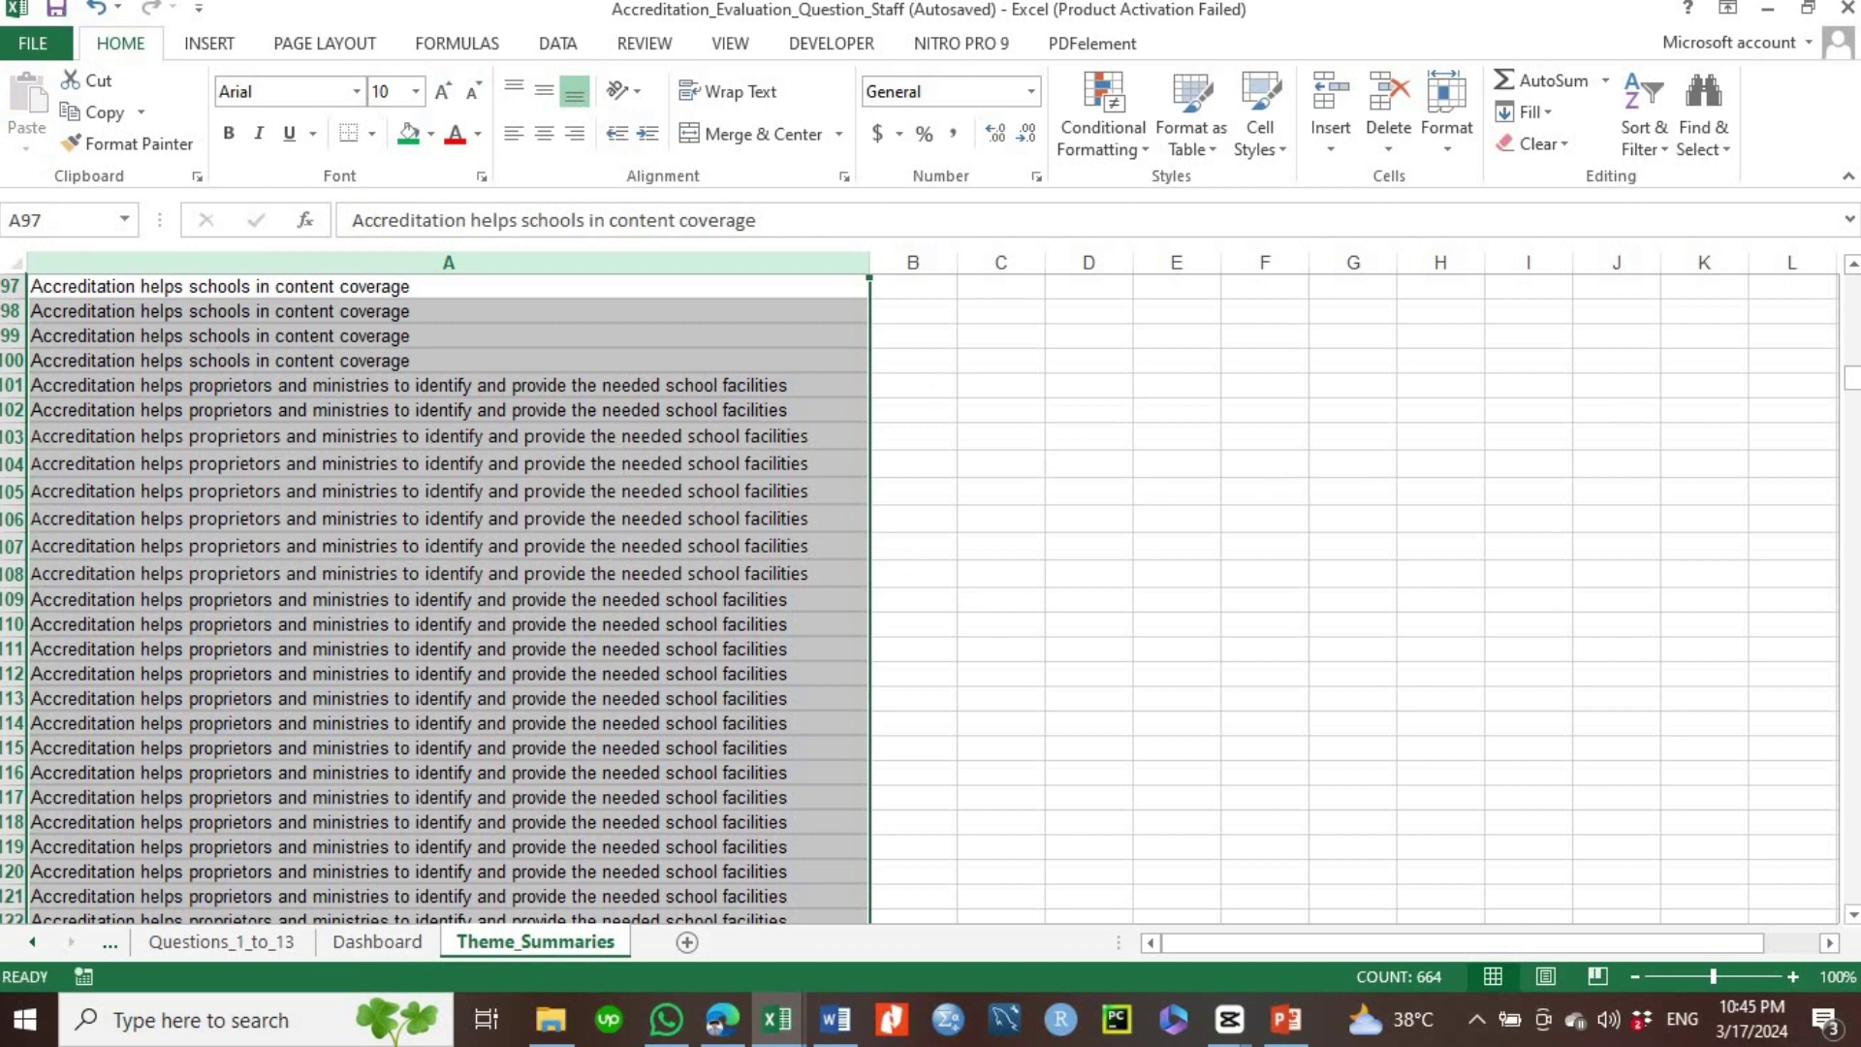
- Sort the Question_One summary column on the Theme_Summaries sheet from A to Z
drag(1855, 388, 1853, 286)
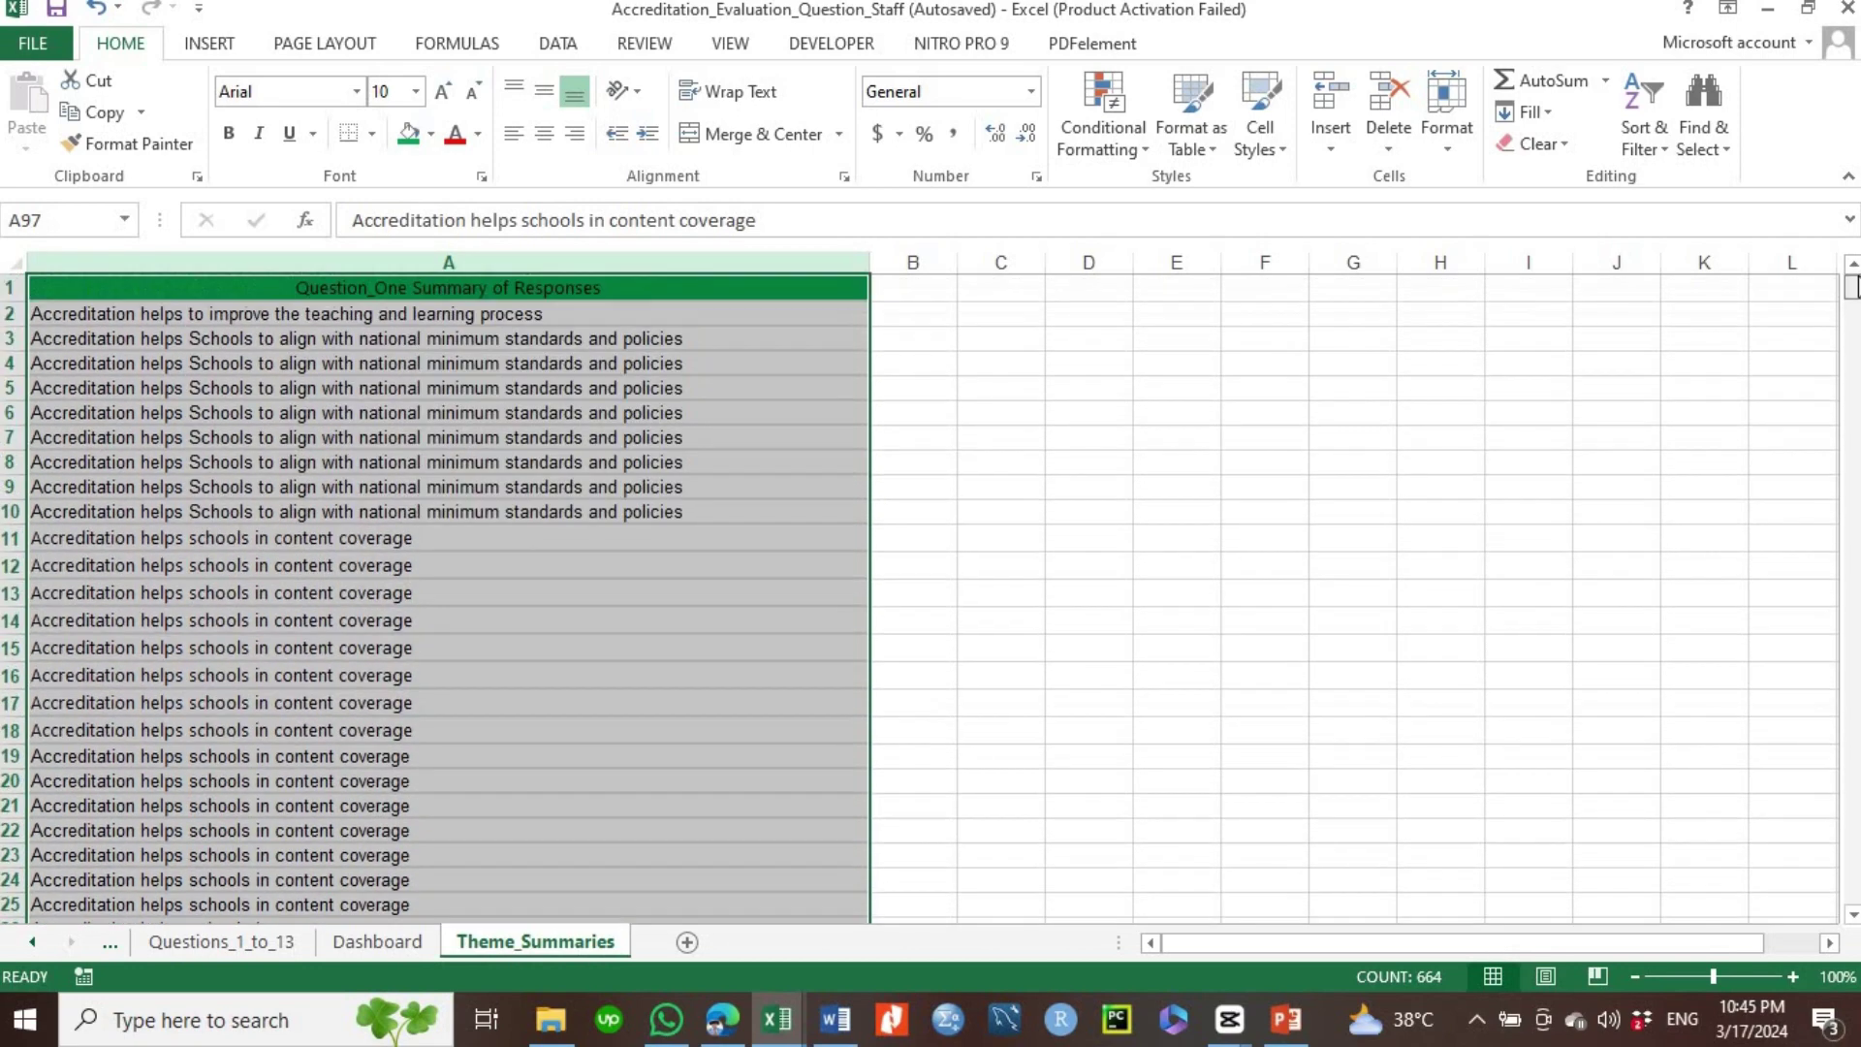
click(1664, 151)
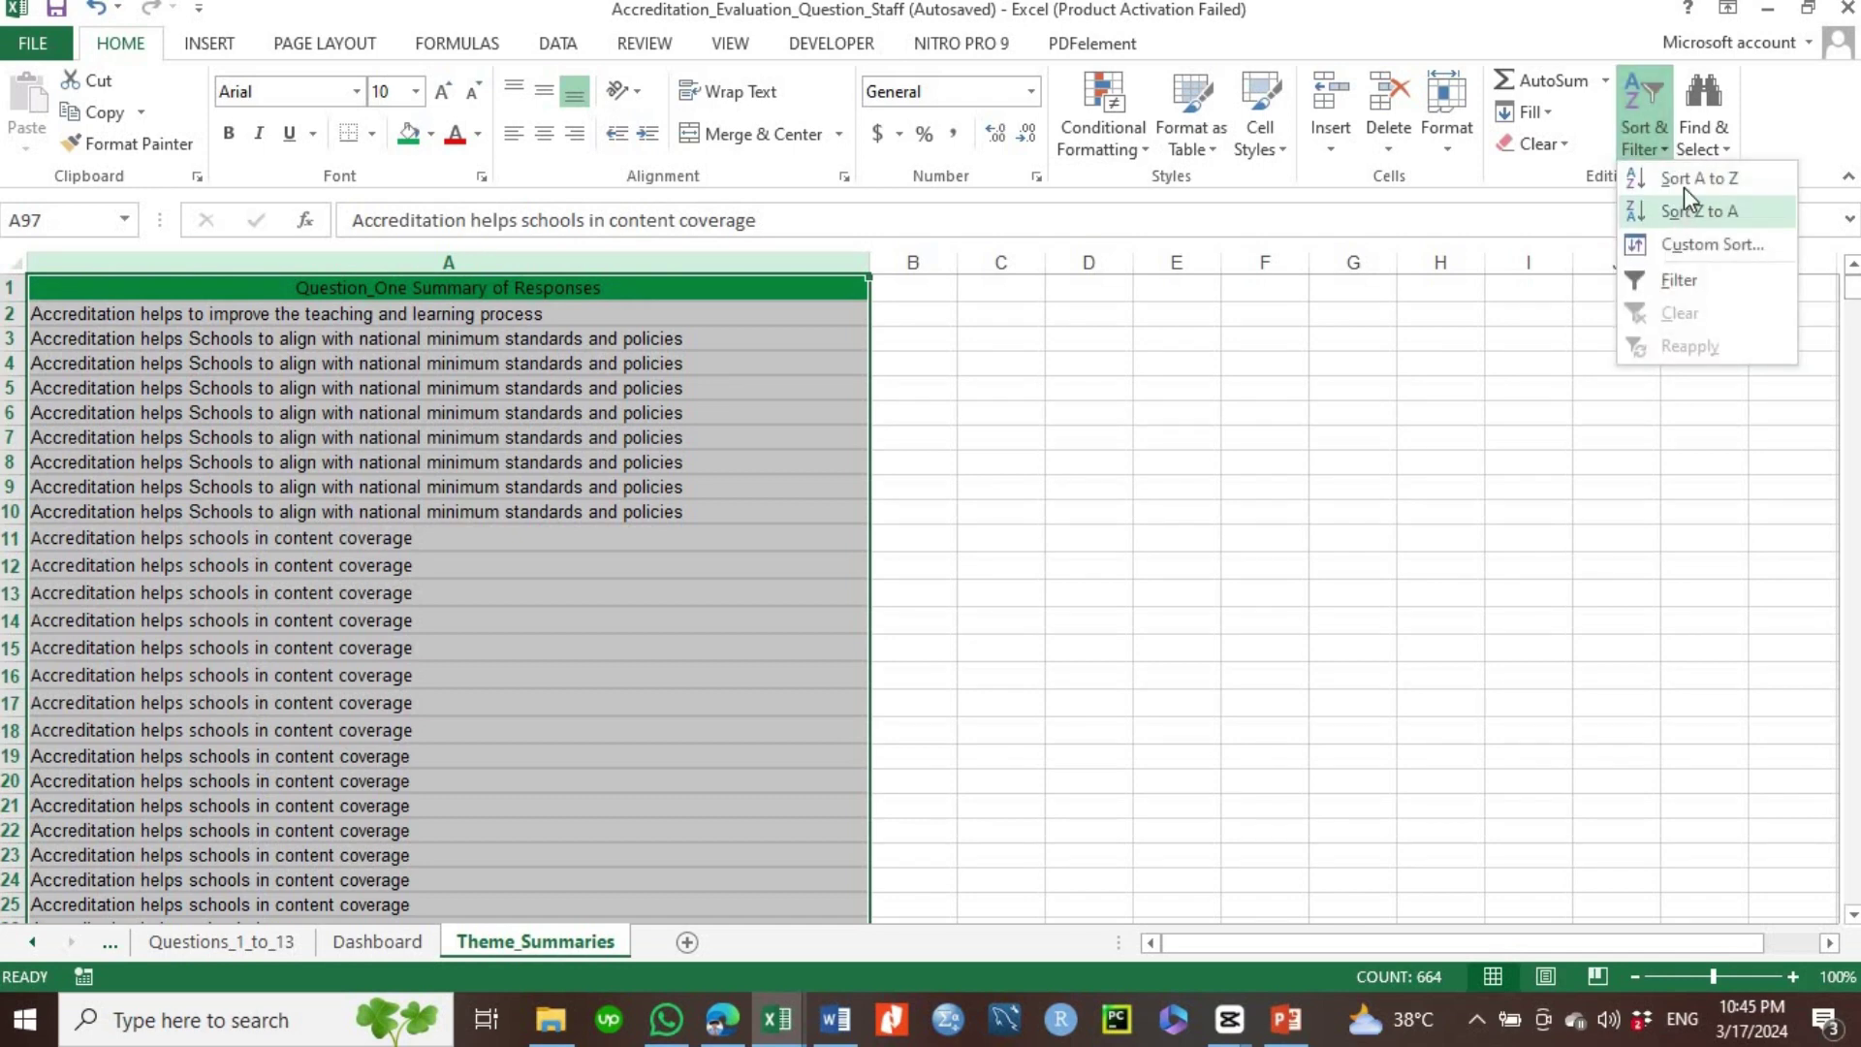
click(1684, 180)
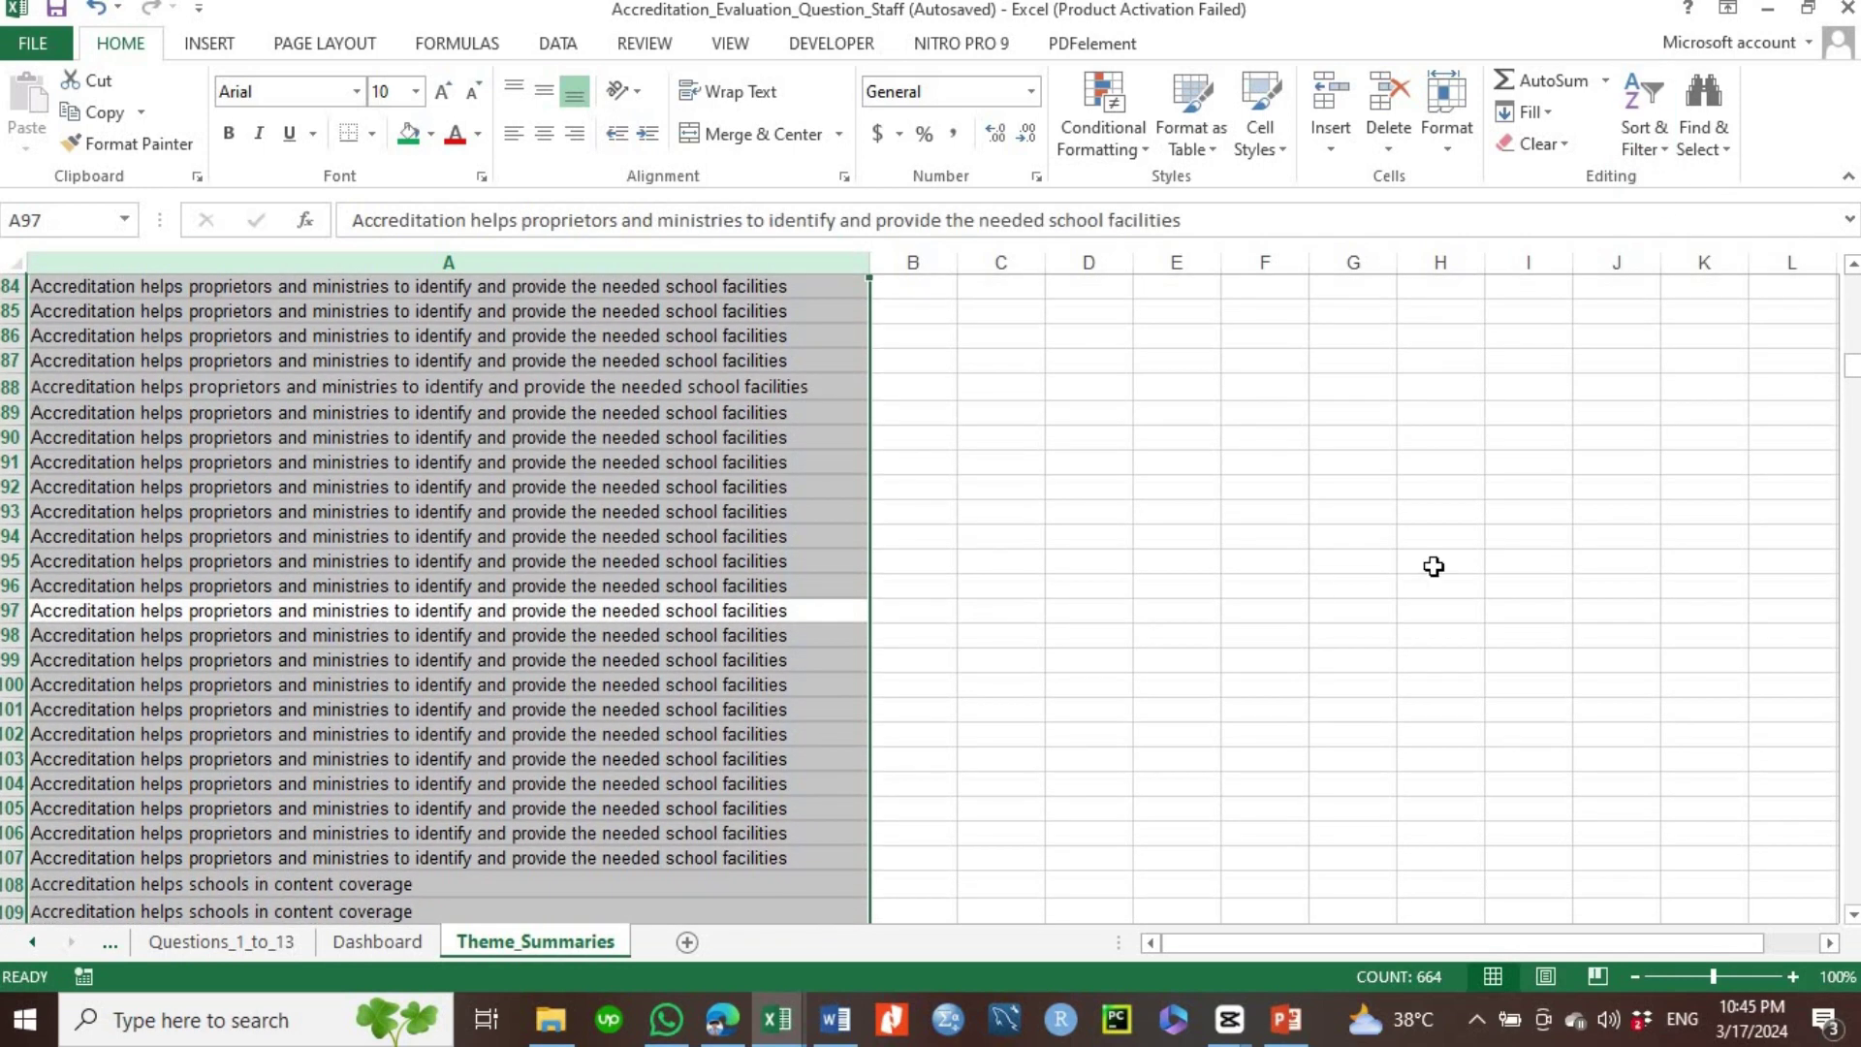
- Examine the sorted theme groups from the first row down to row 664 for consistent wording
drag(1852, 369, 1847, 290)
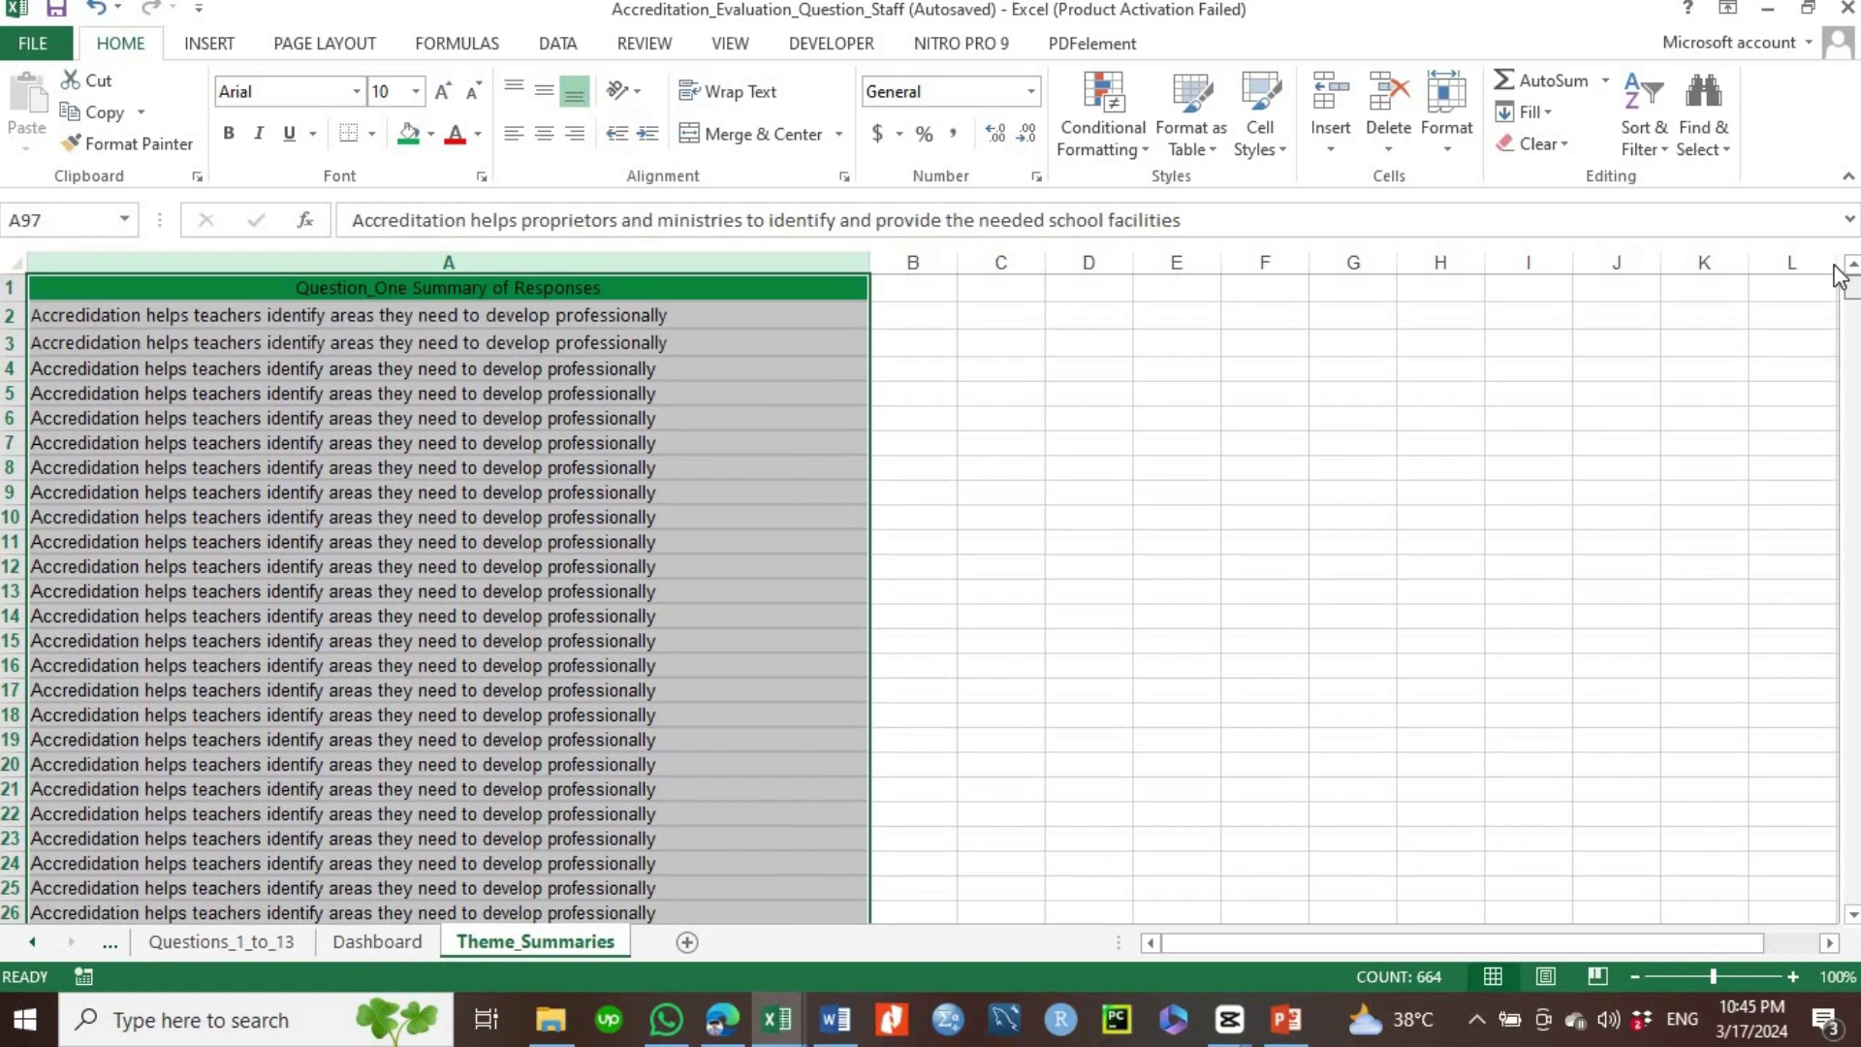
drag(1838, 299, 1839, 326)
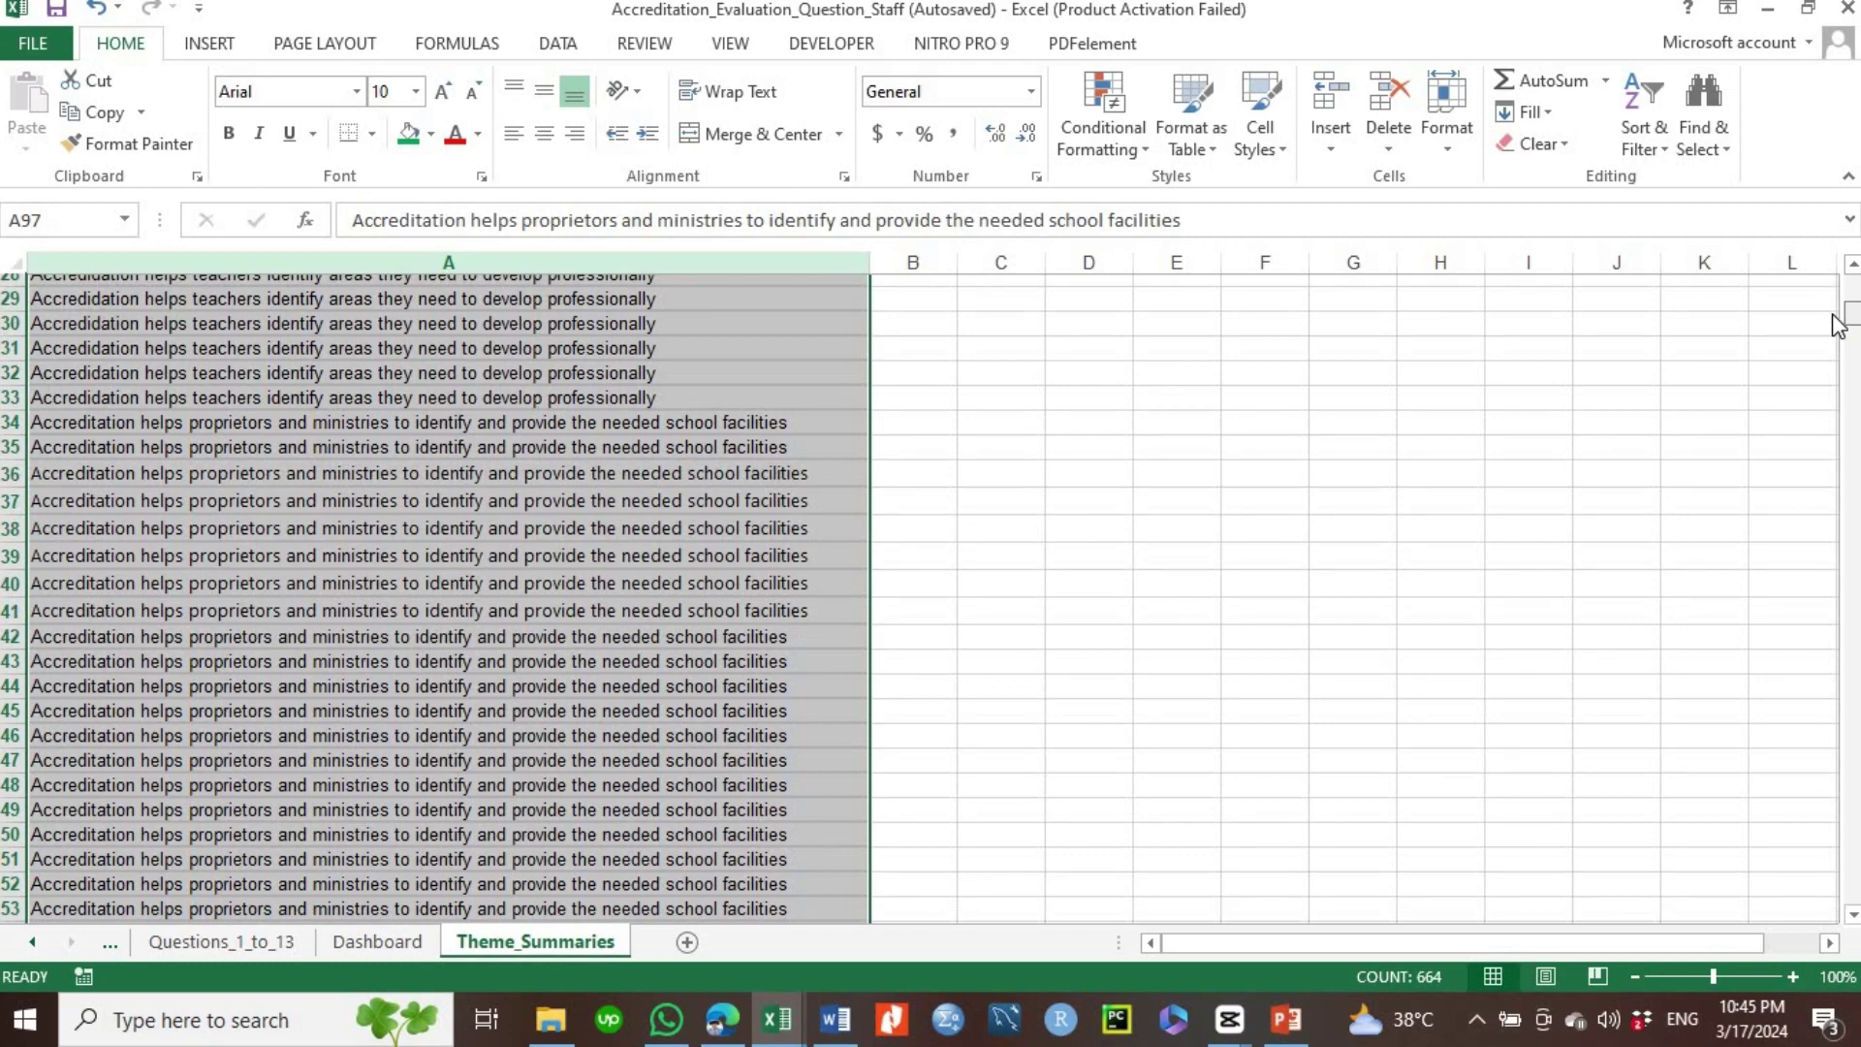
drag(1837, 327, 1849, 517)
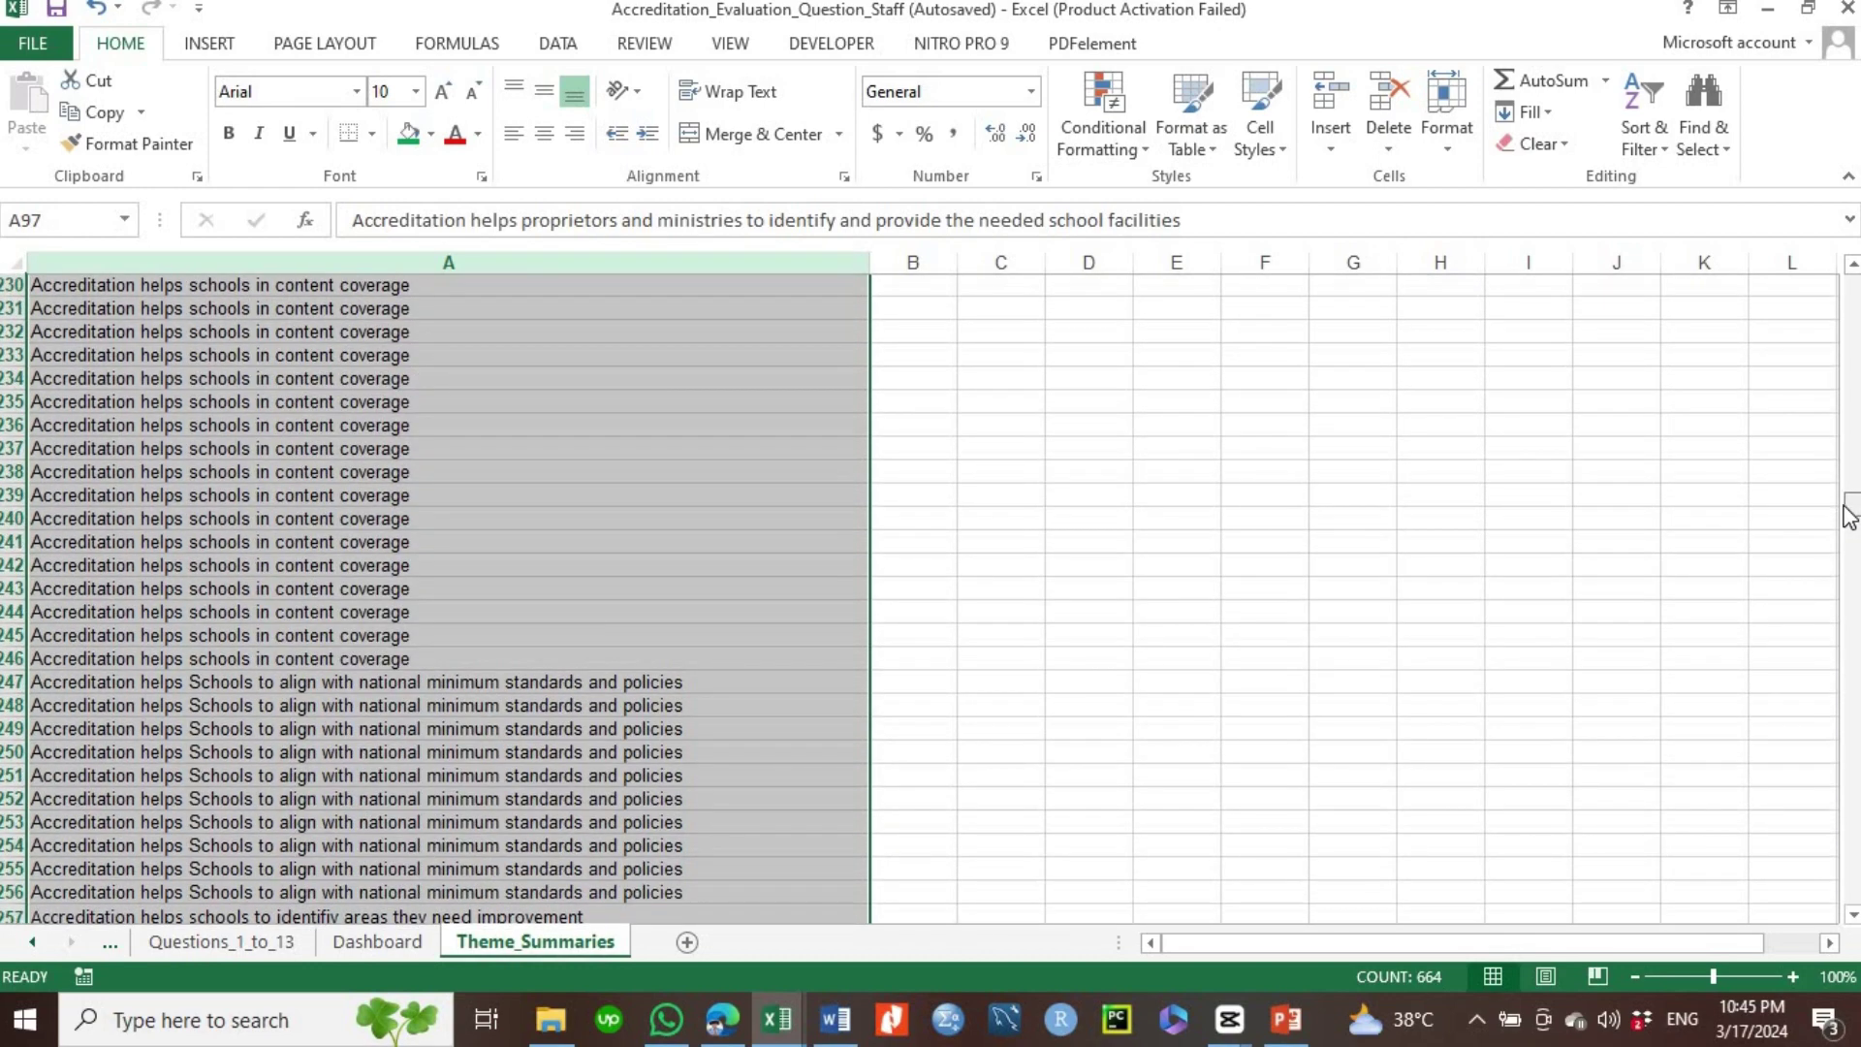
drag(1849, 517, 1851, 537)
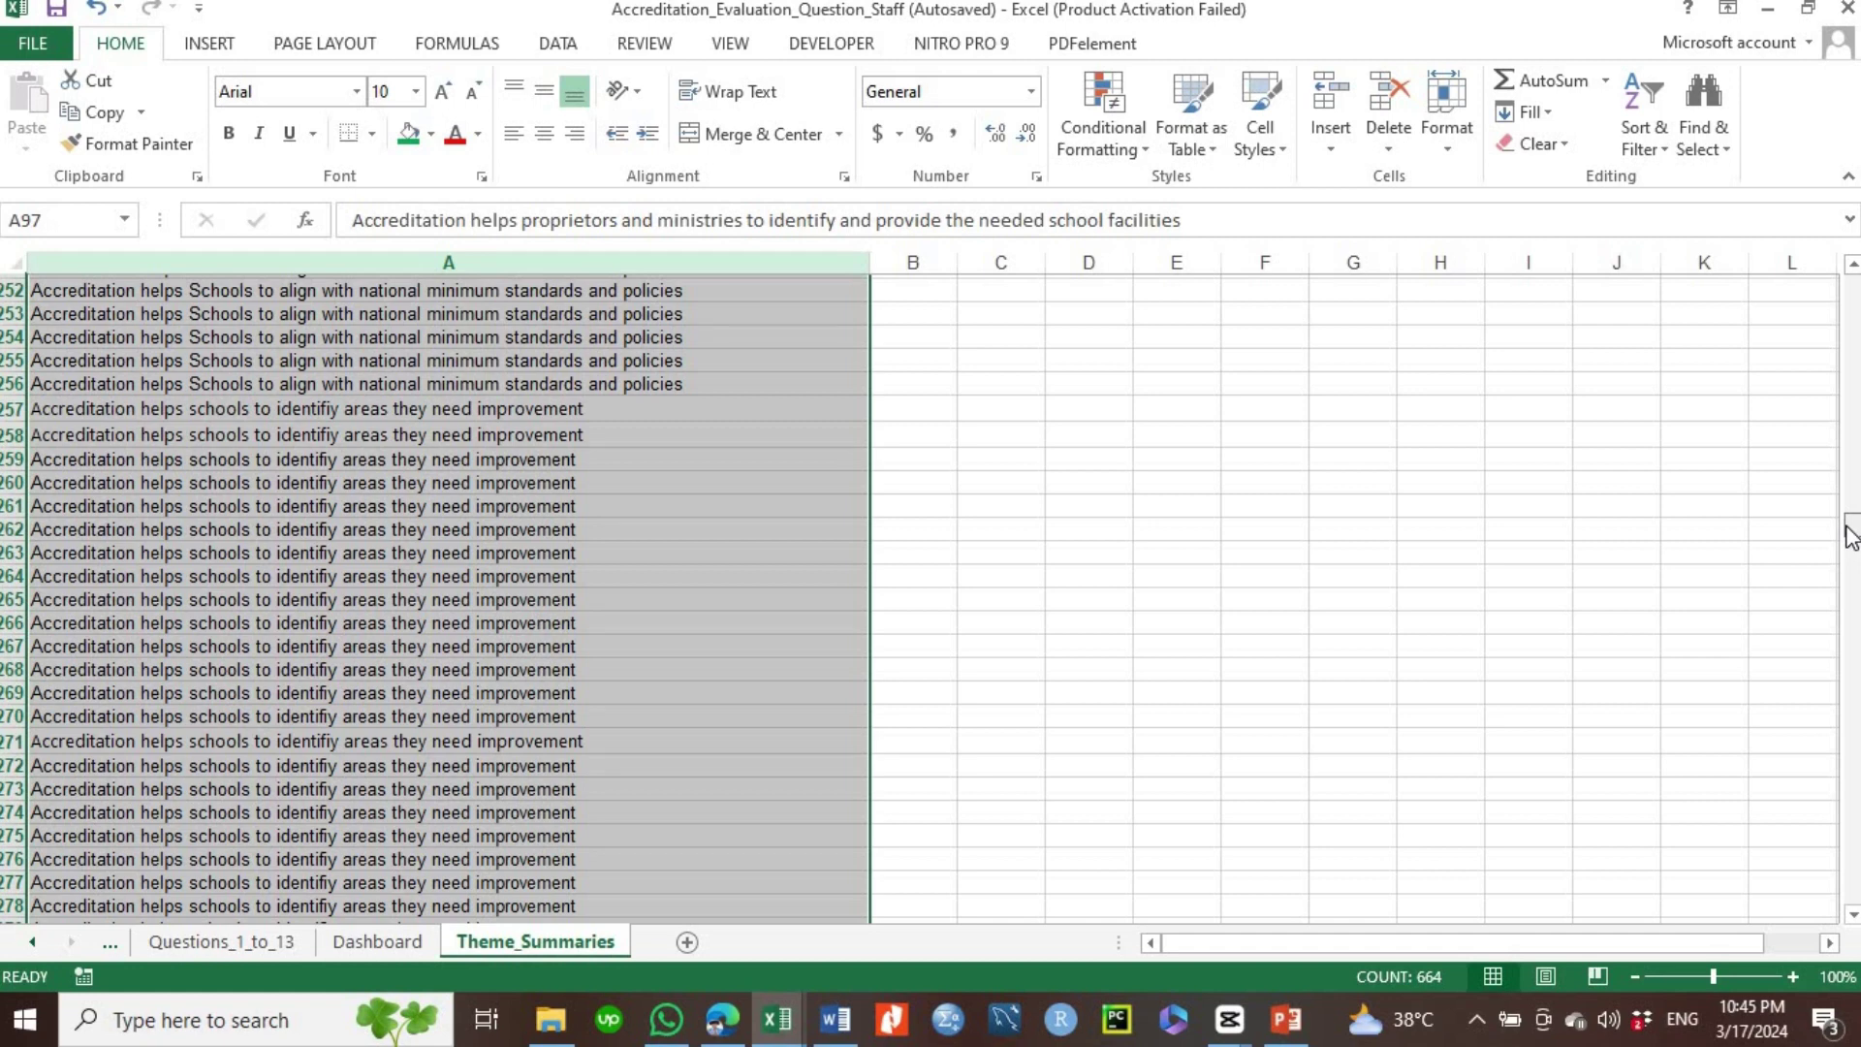
drag(1851, 535, 1851, 580)
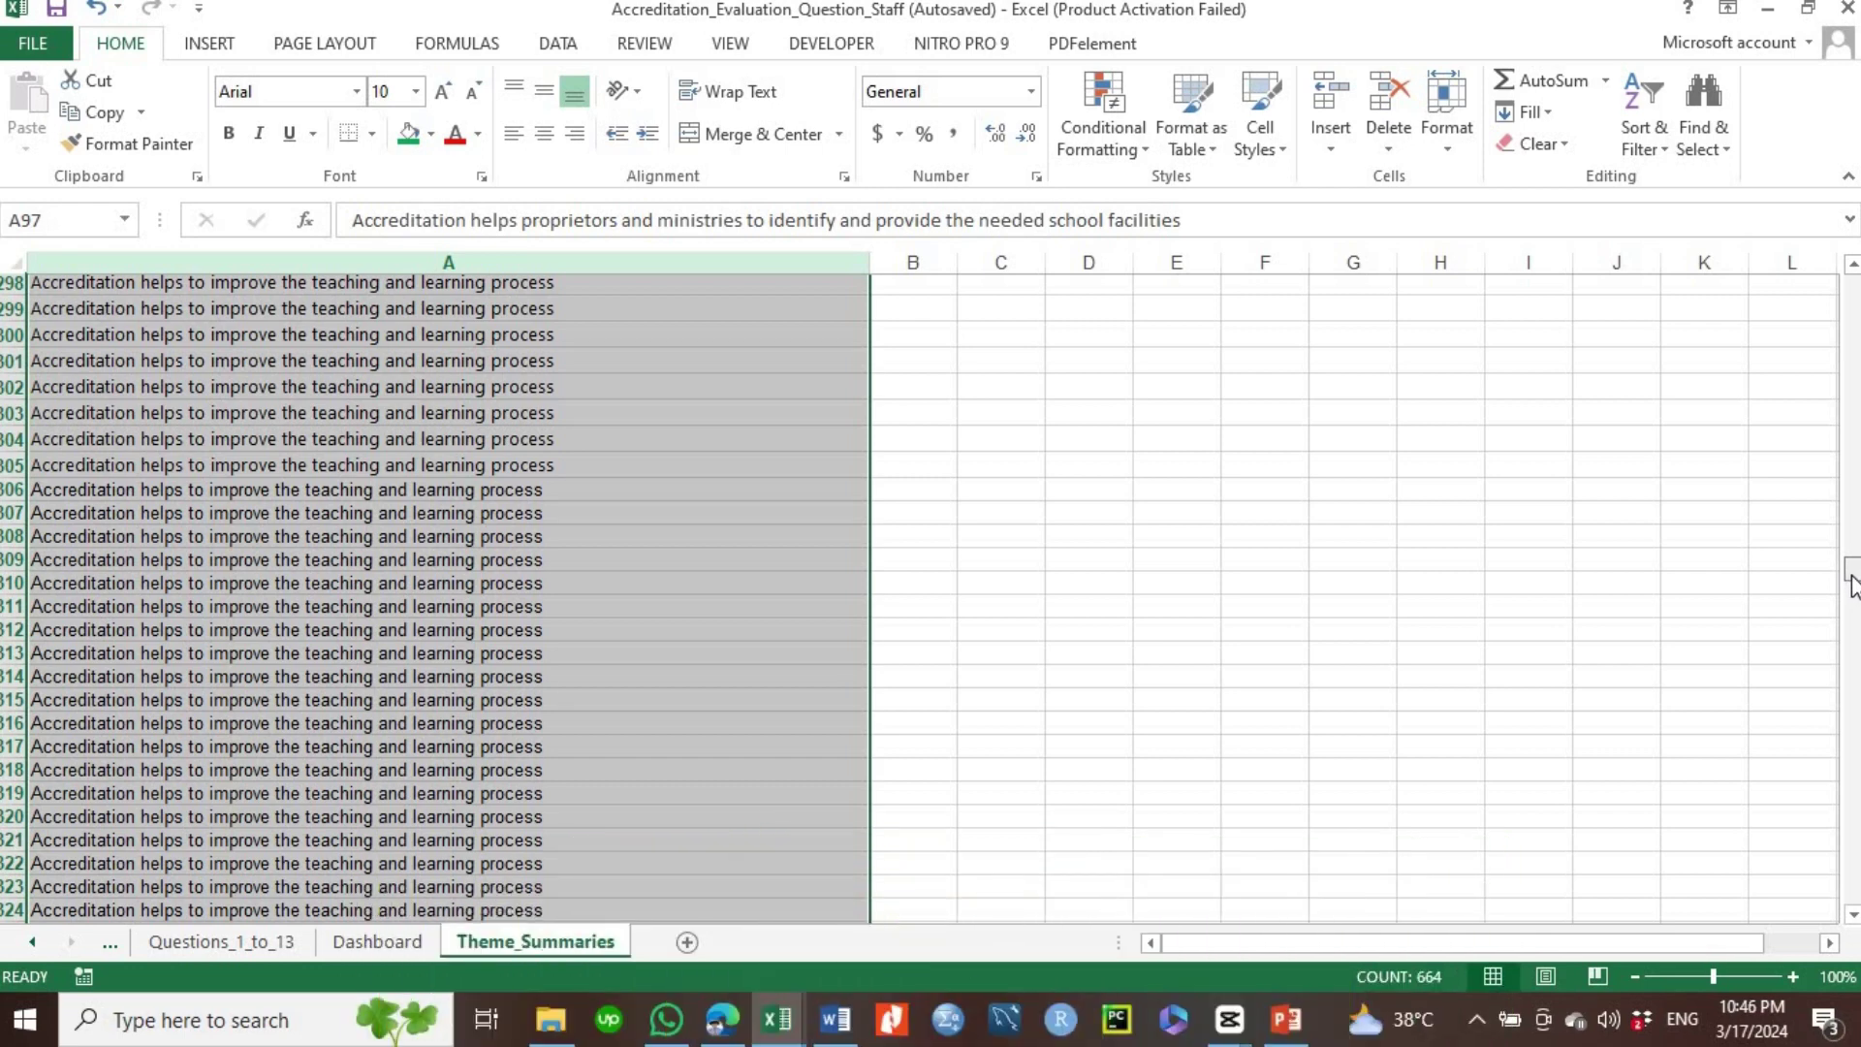
scroll(1856, 620, down, 3)
drag(1856, 639, 1853, 892)
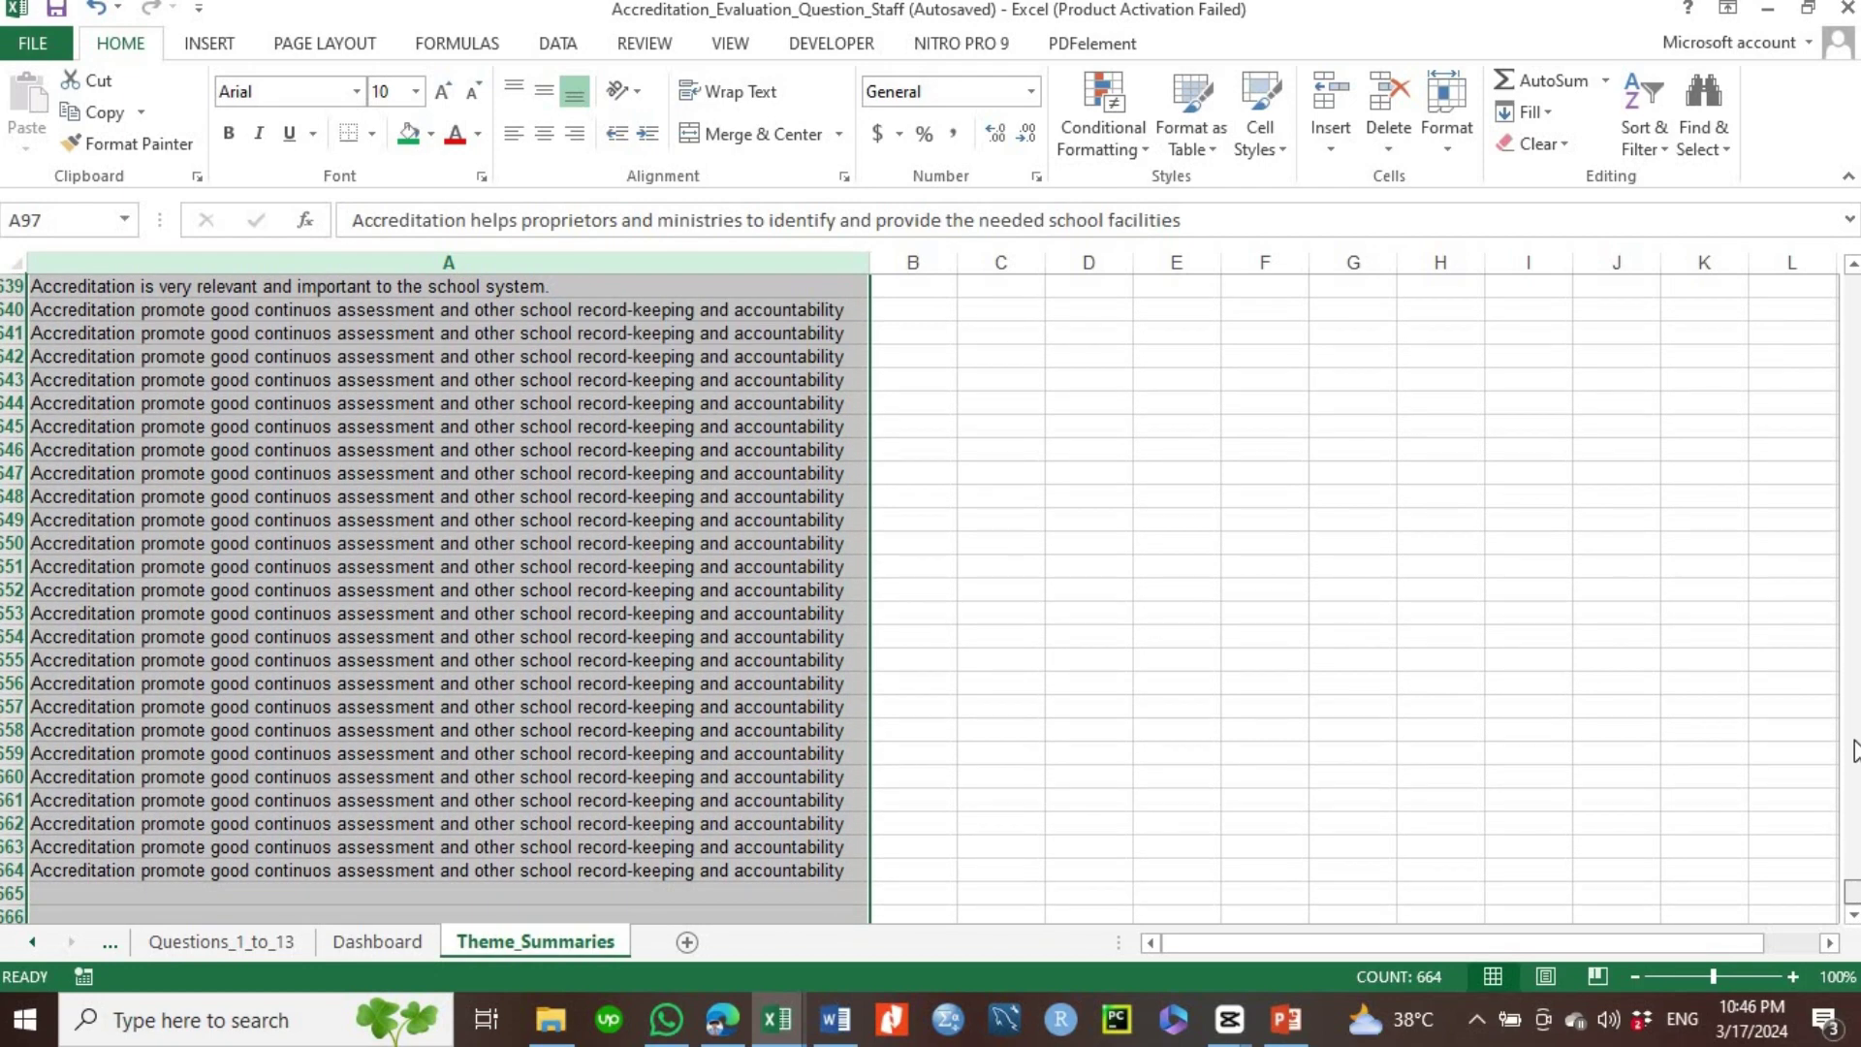
drag(1853, 750, 1853, 266)
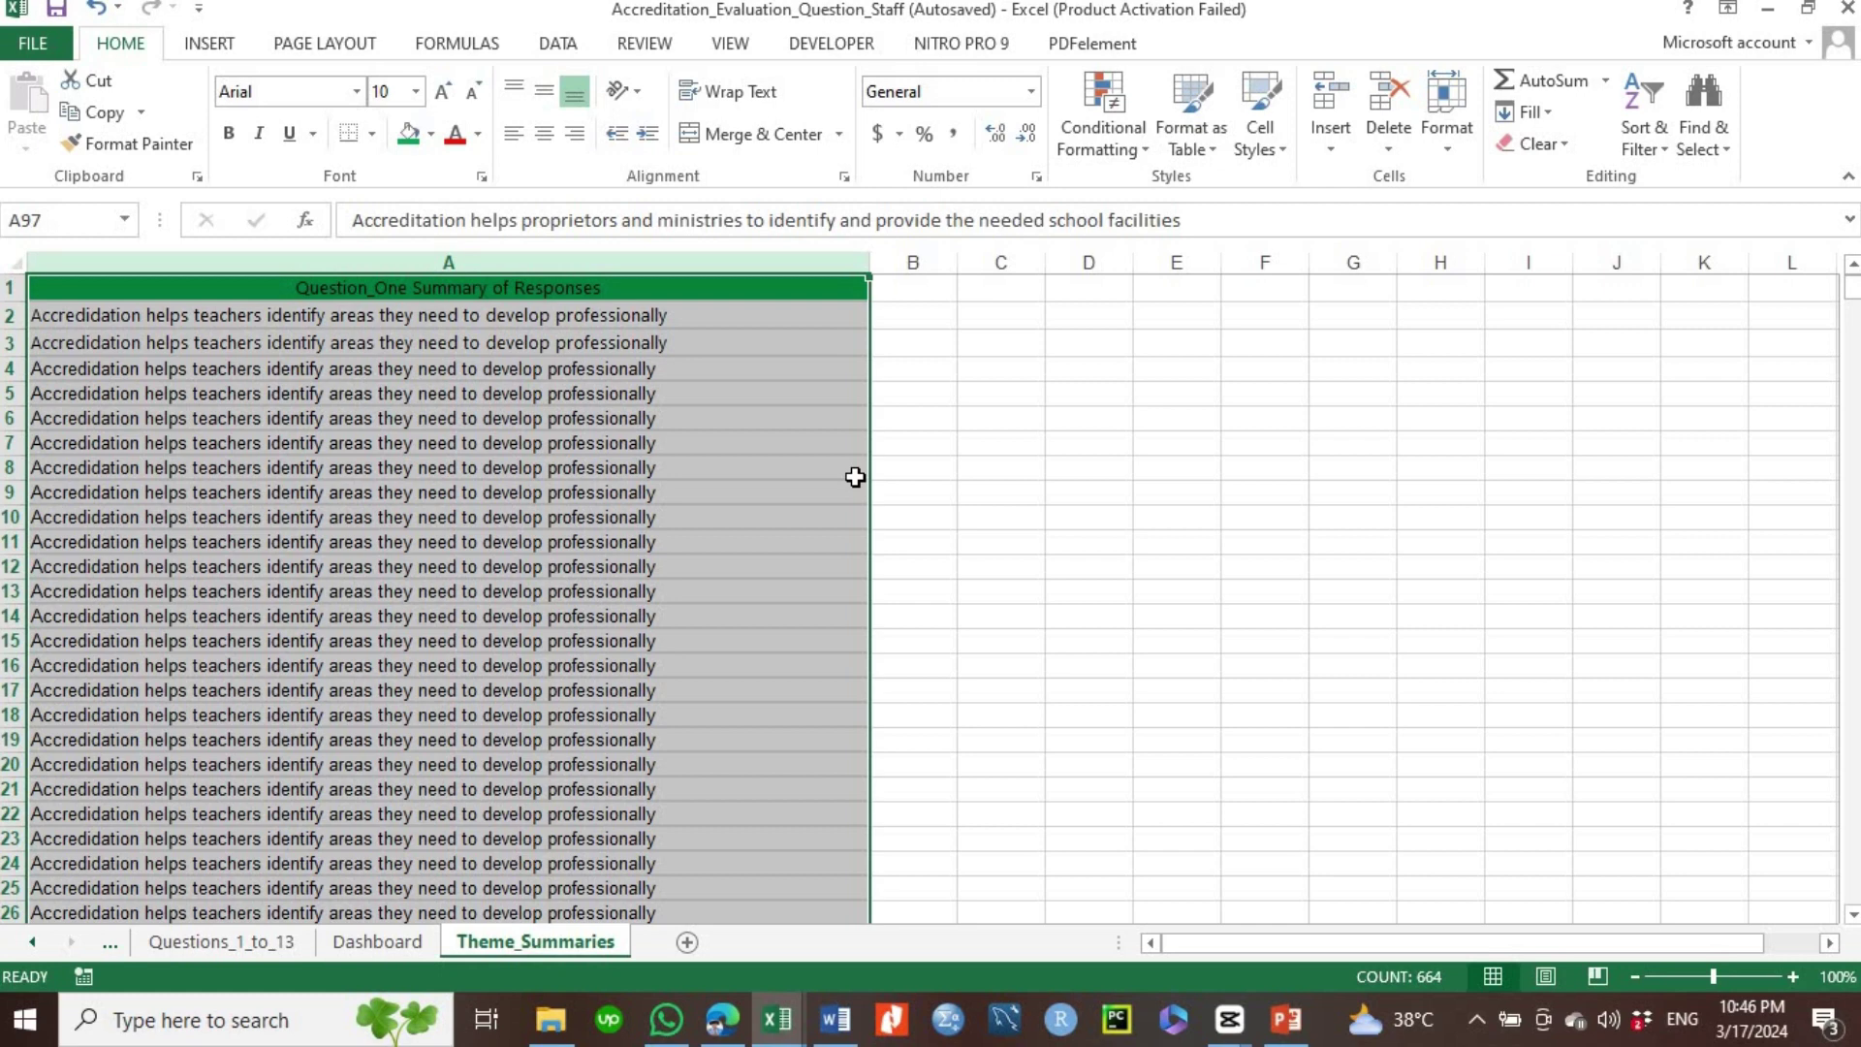
- Check the original response in cell A222 of Questions_1_to_13 and compare it with the full list on Theme_Summaries
click(248, 948)
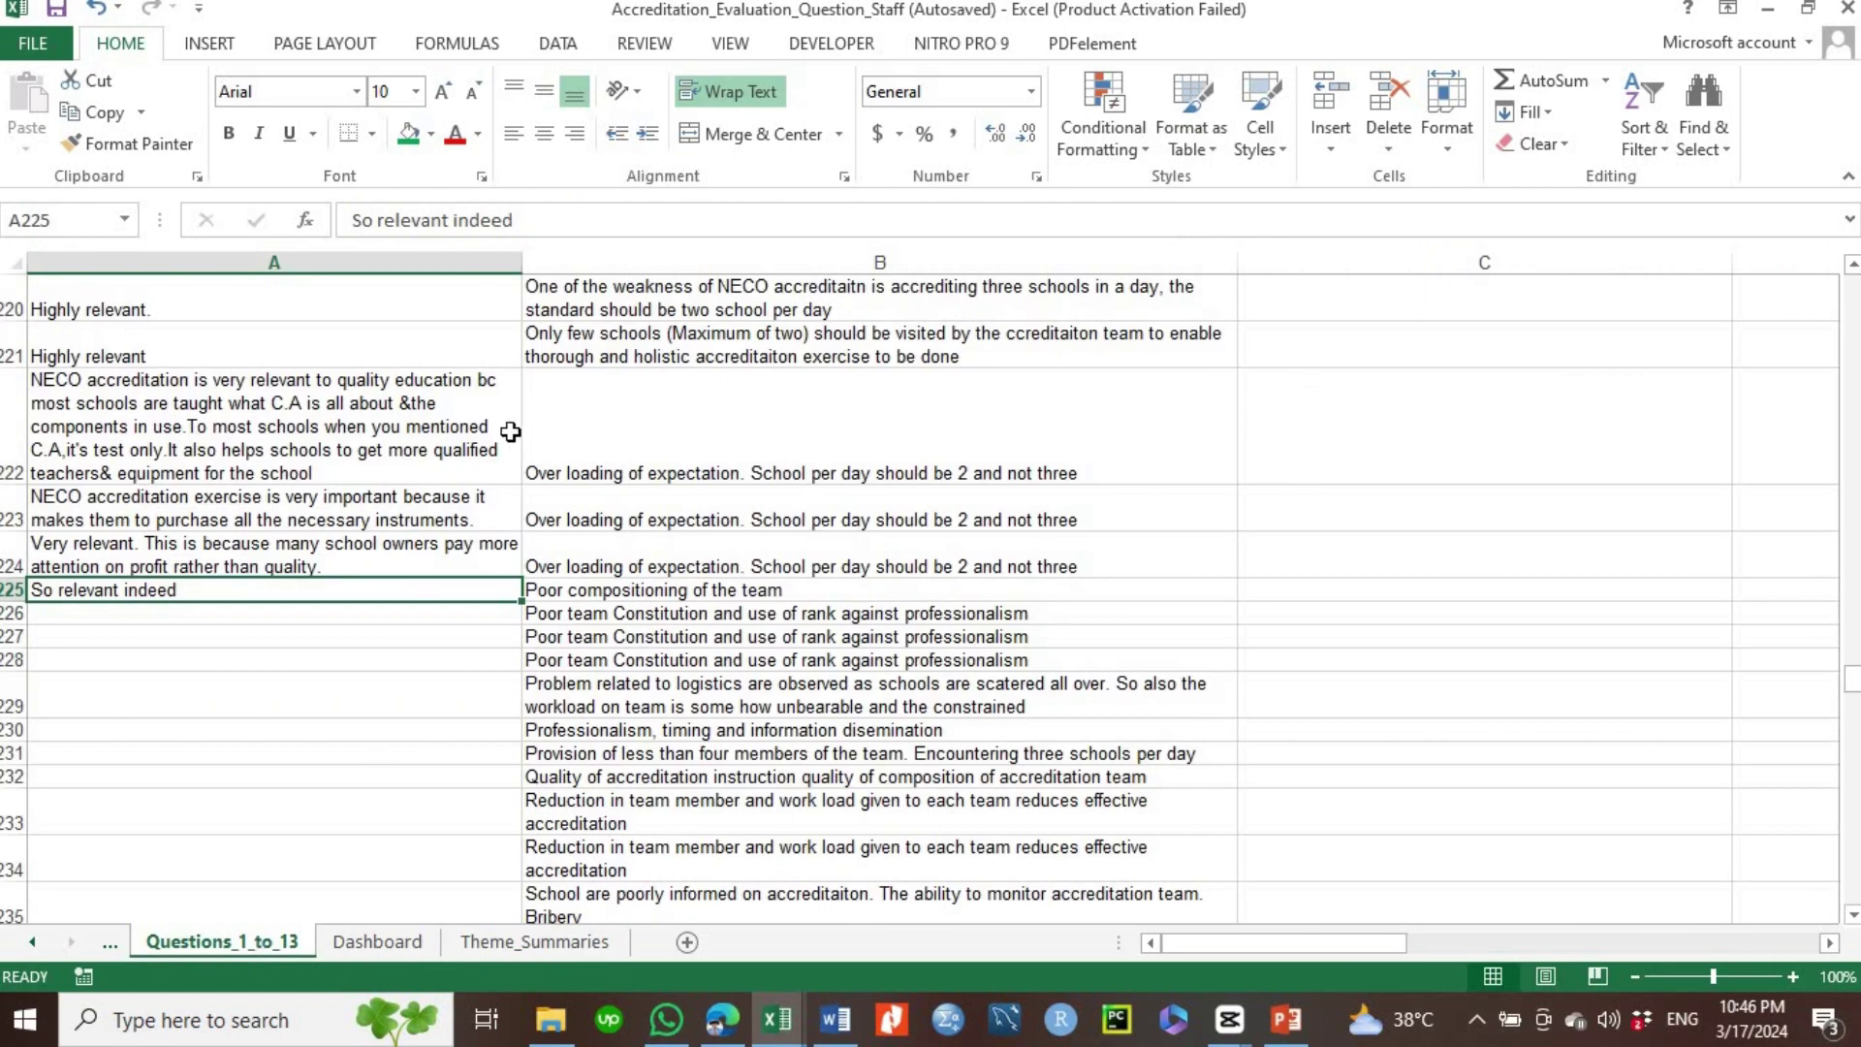
click(279, 424)
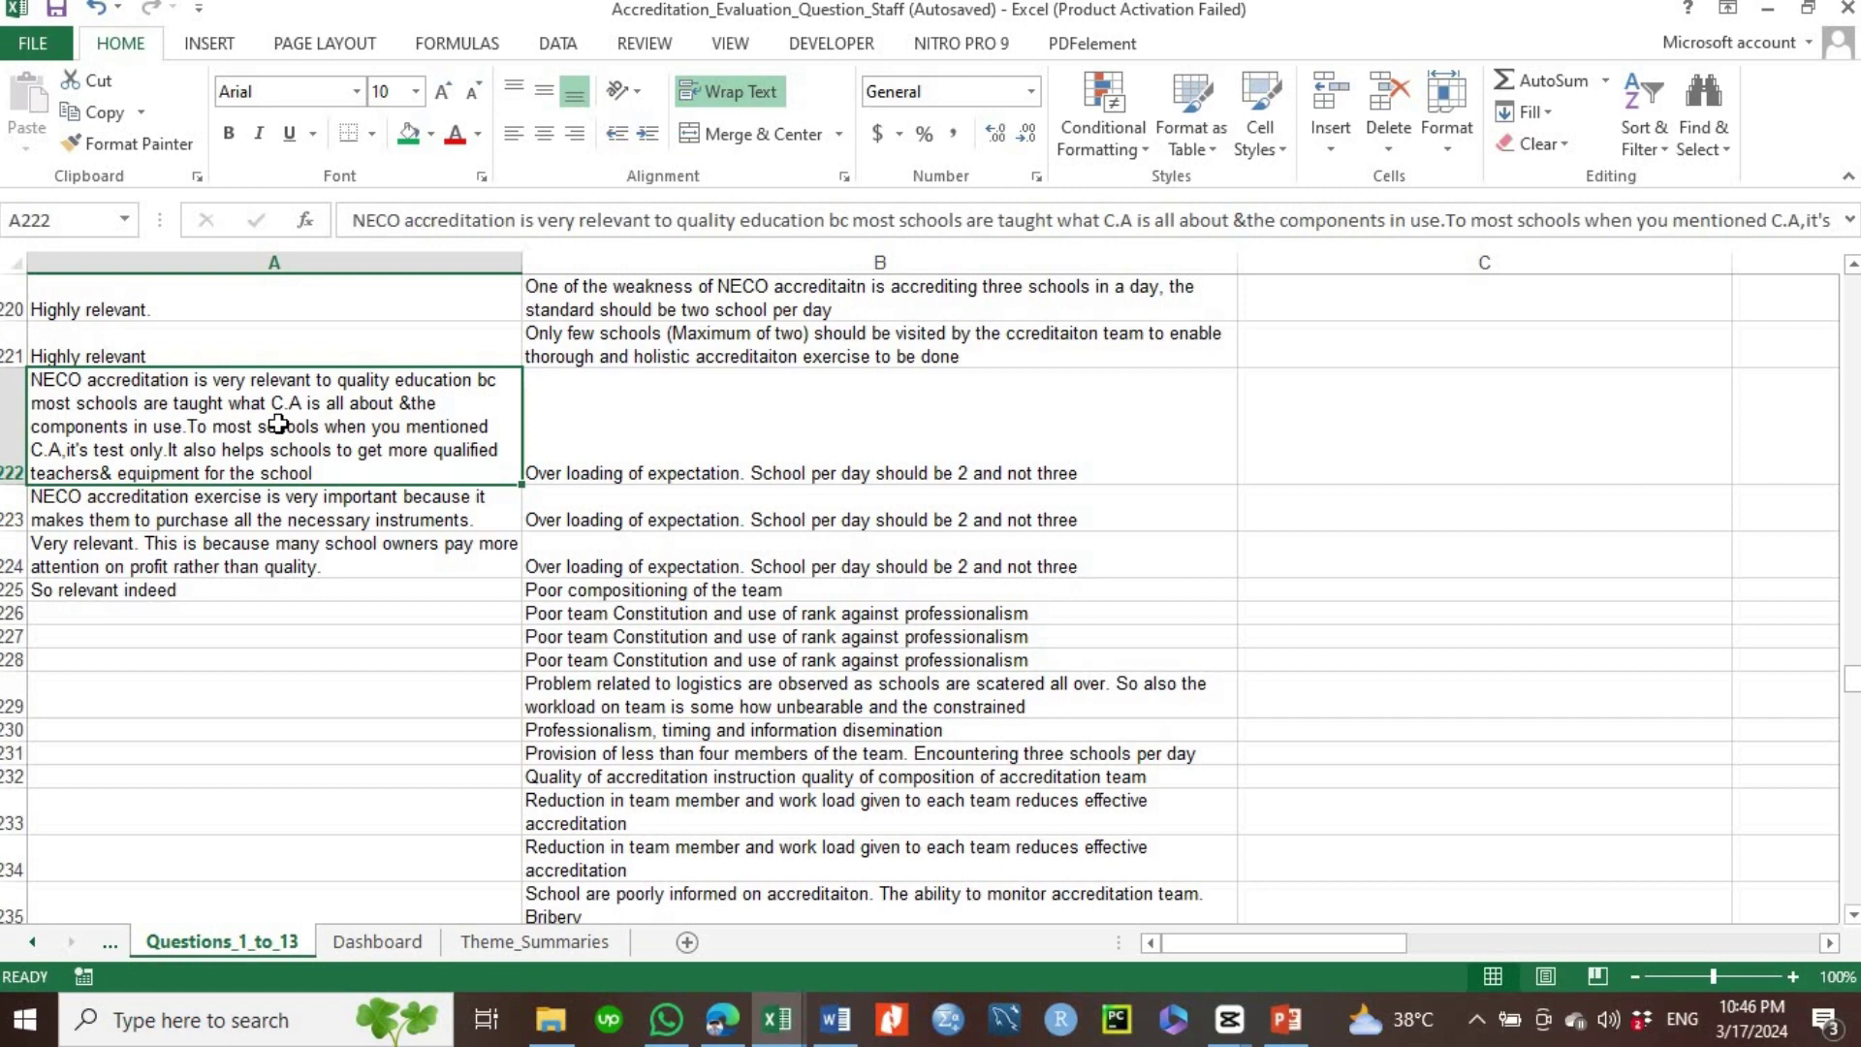
click(522, 944)
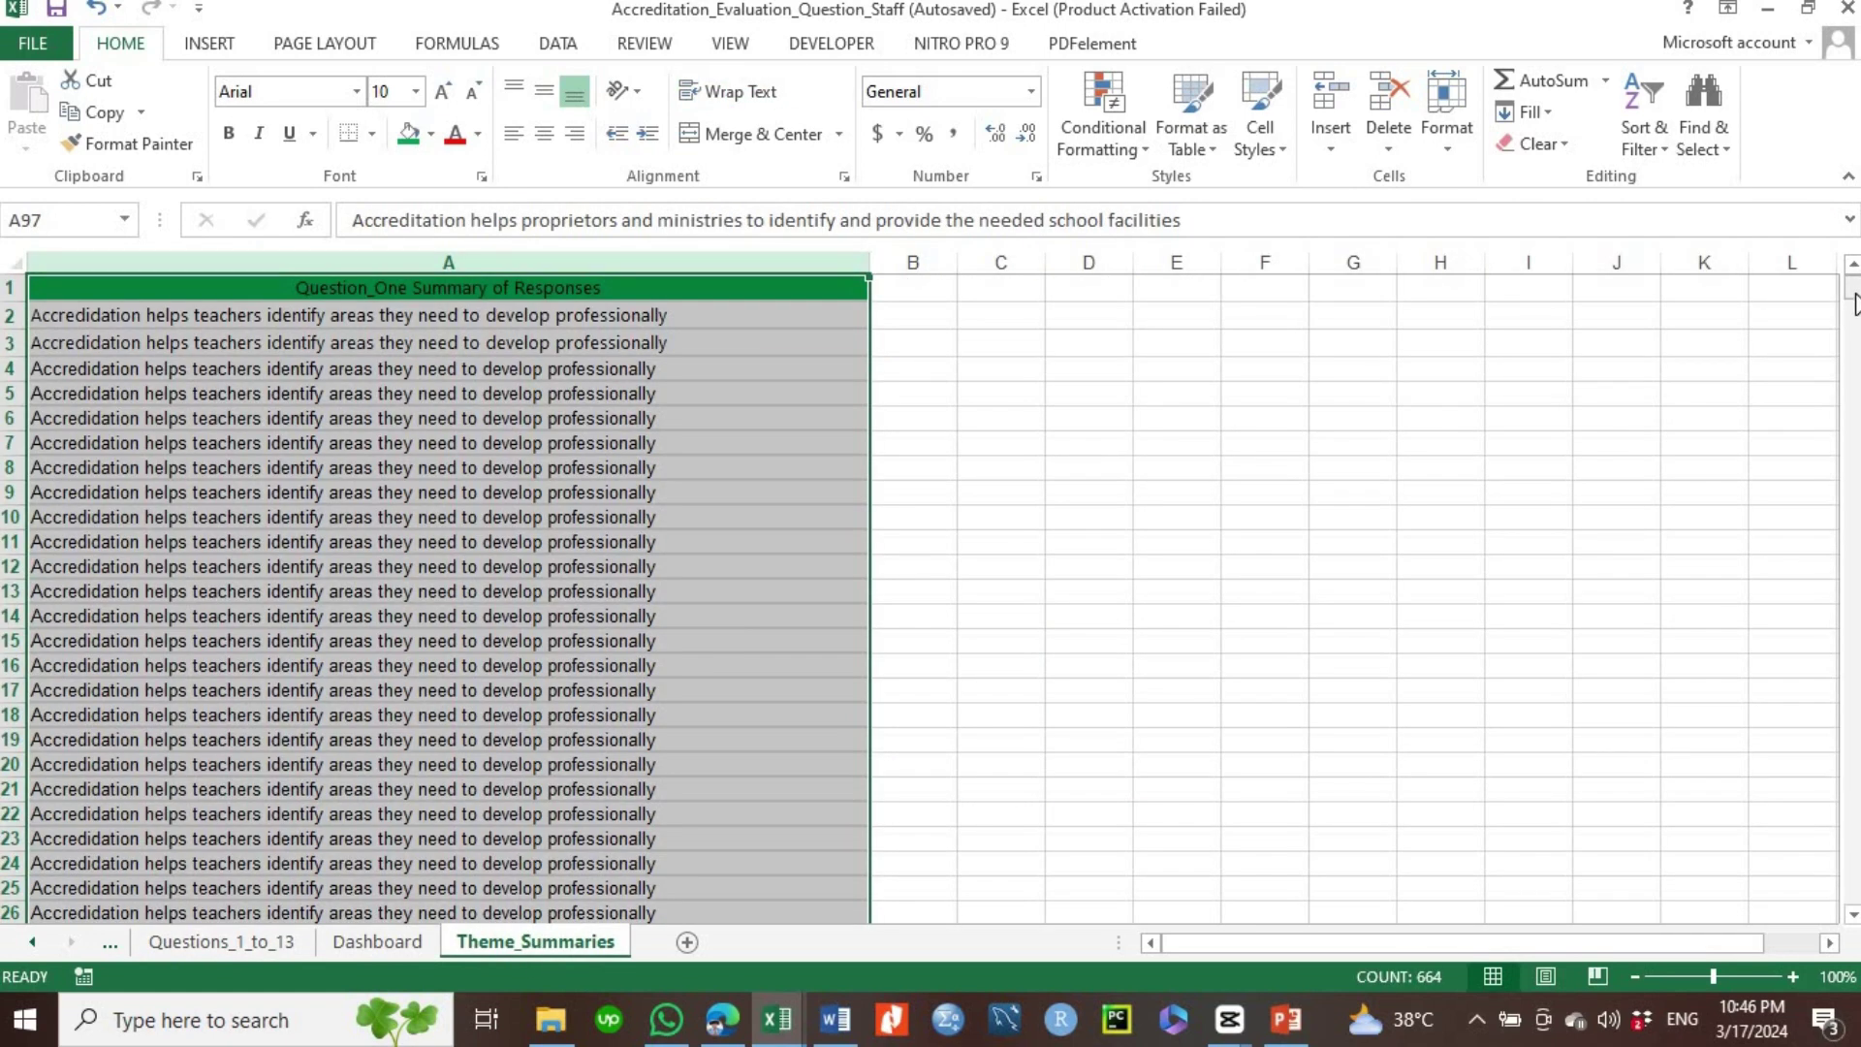
drag(1853, 291, 1853, 931)
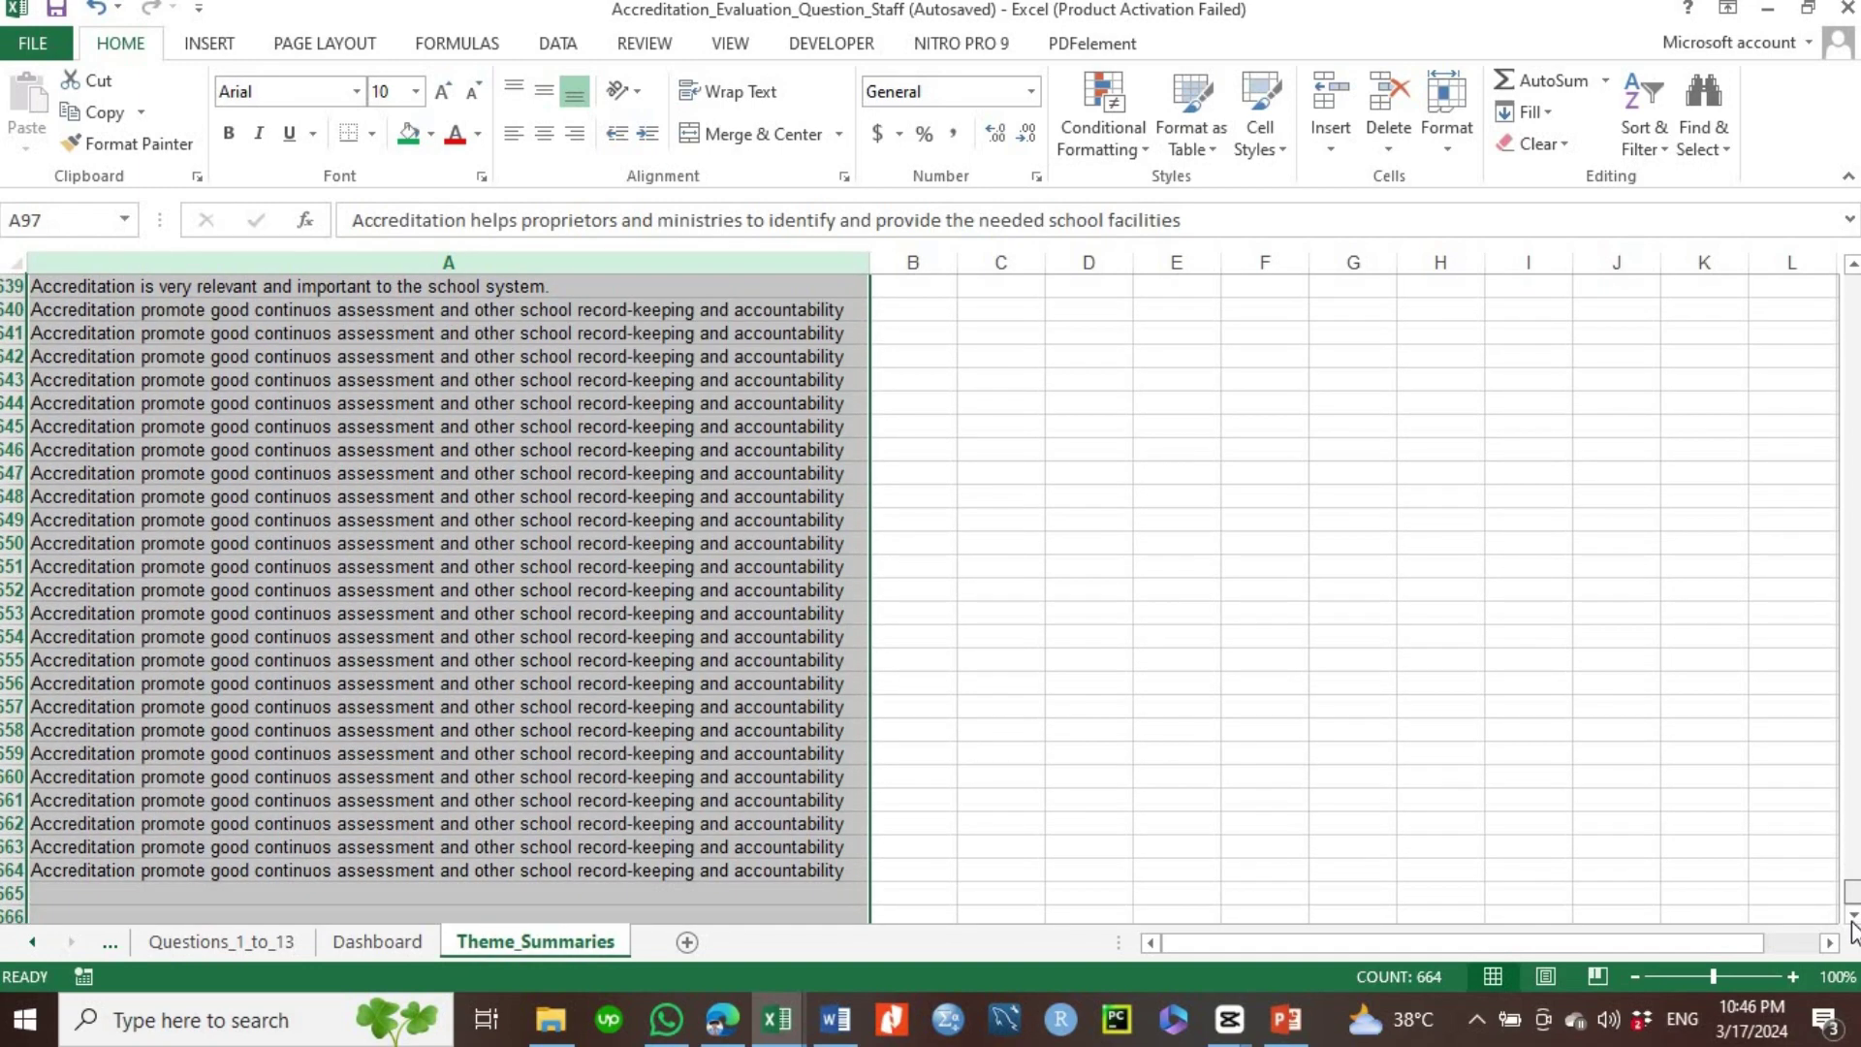
drag(1853, 925, 1853, 543)
scroll(1026, 291, up, 20)
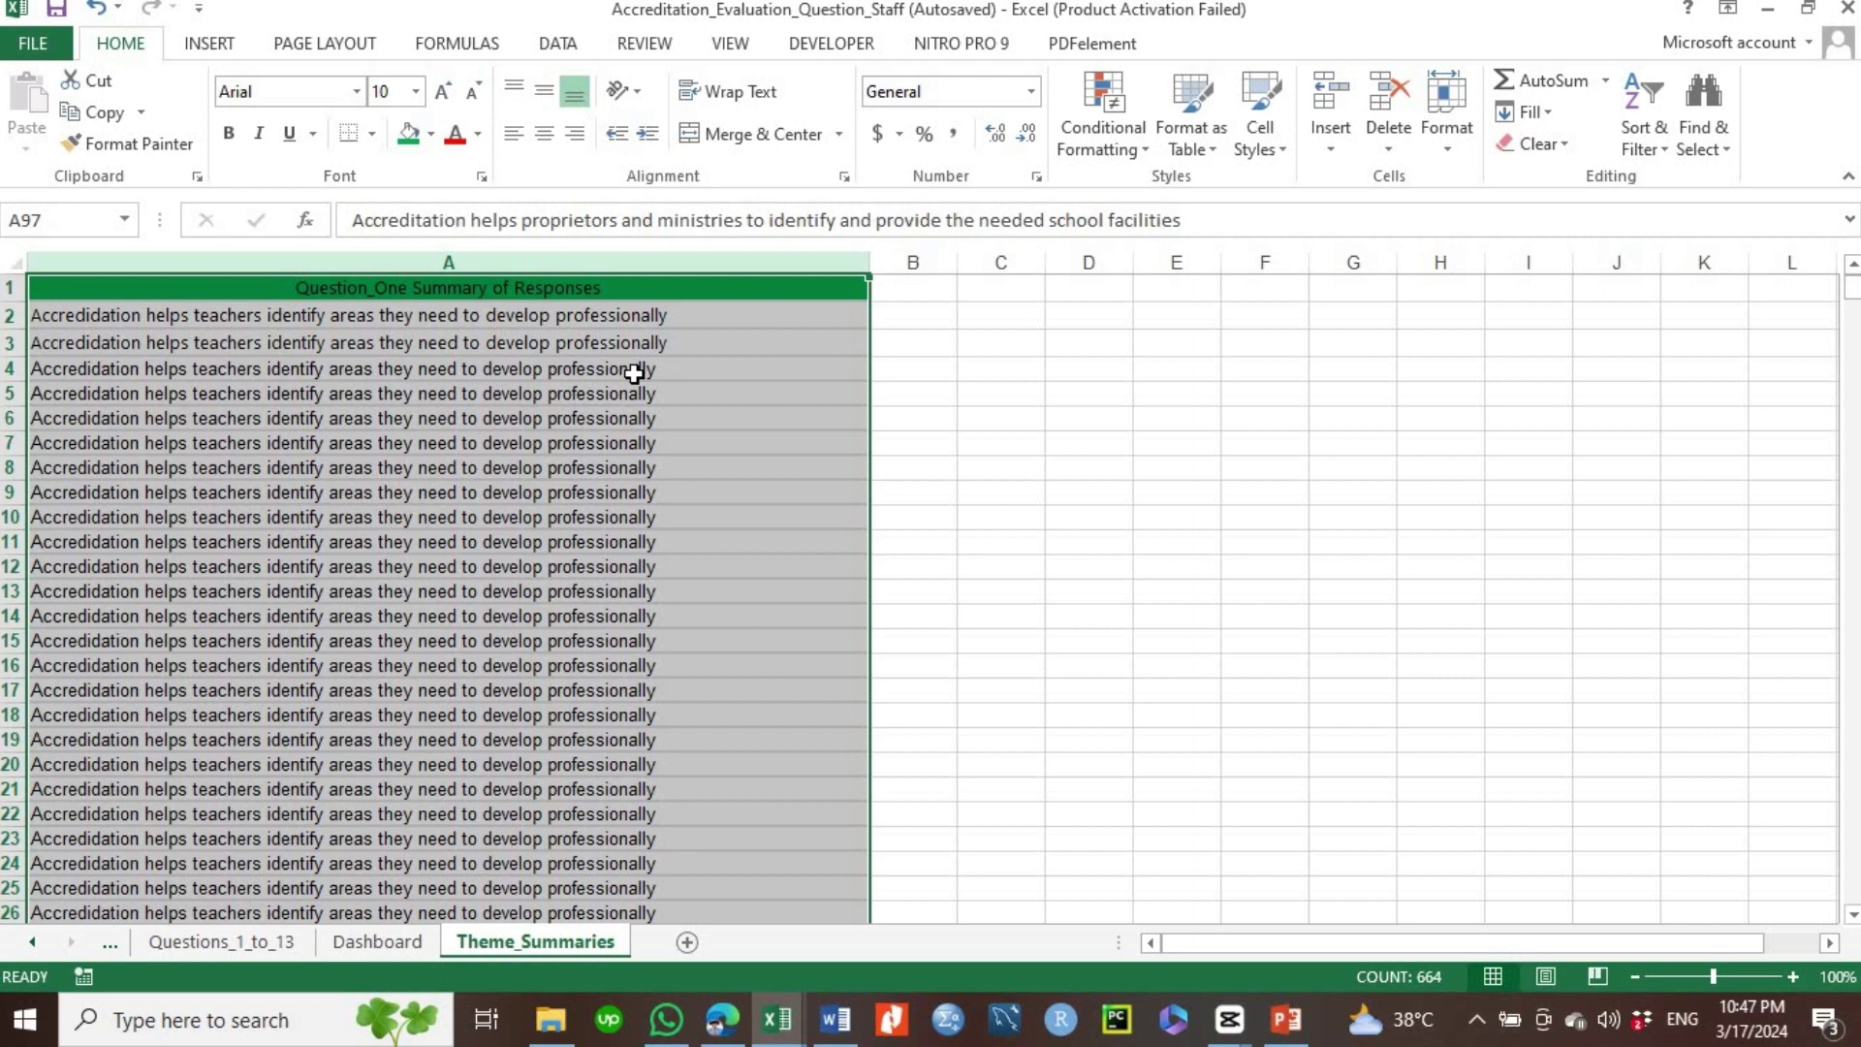
- Create a PivotTable from A1:A664 of Theme_Summaries that counts the Question_One responses per theme
click(1035, 320)
click(325, 288)
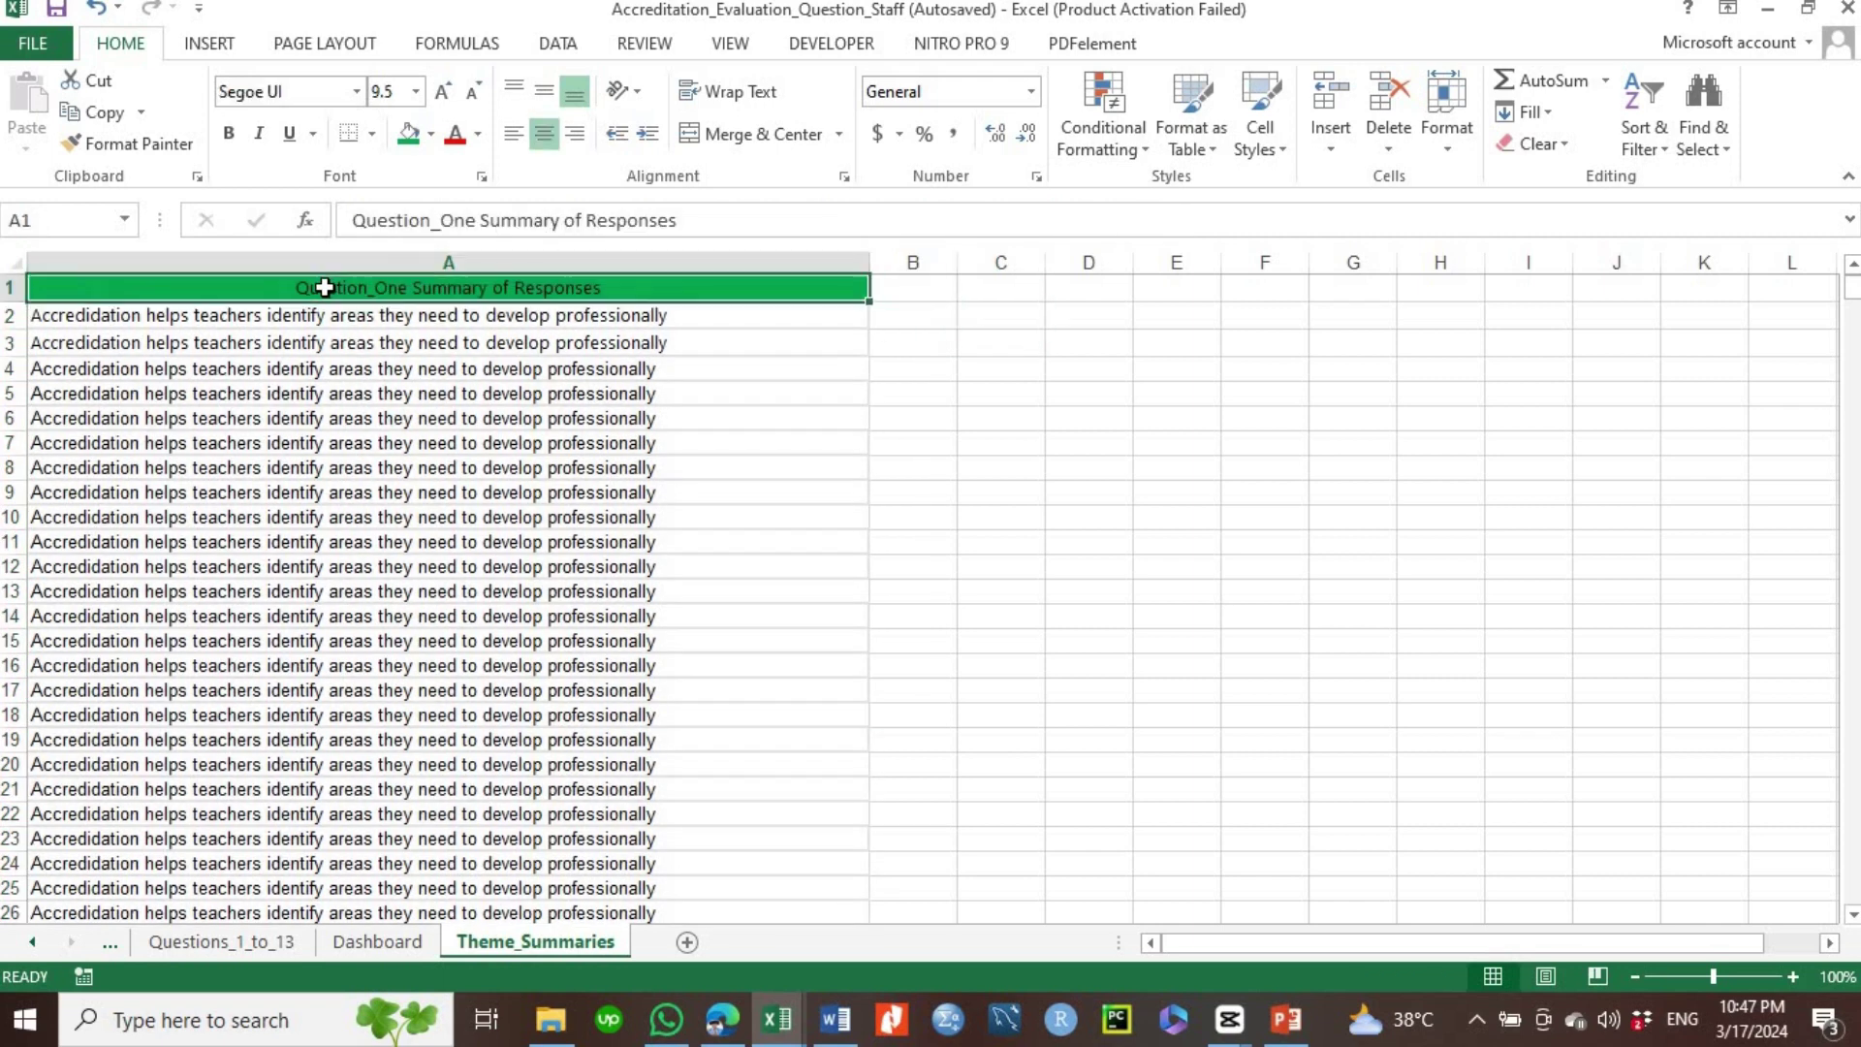
key(ctrl+shift+Down)
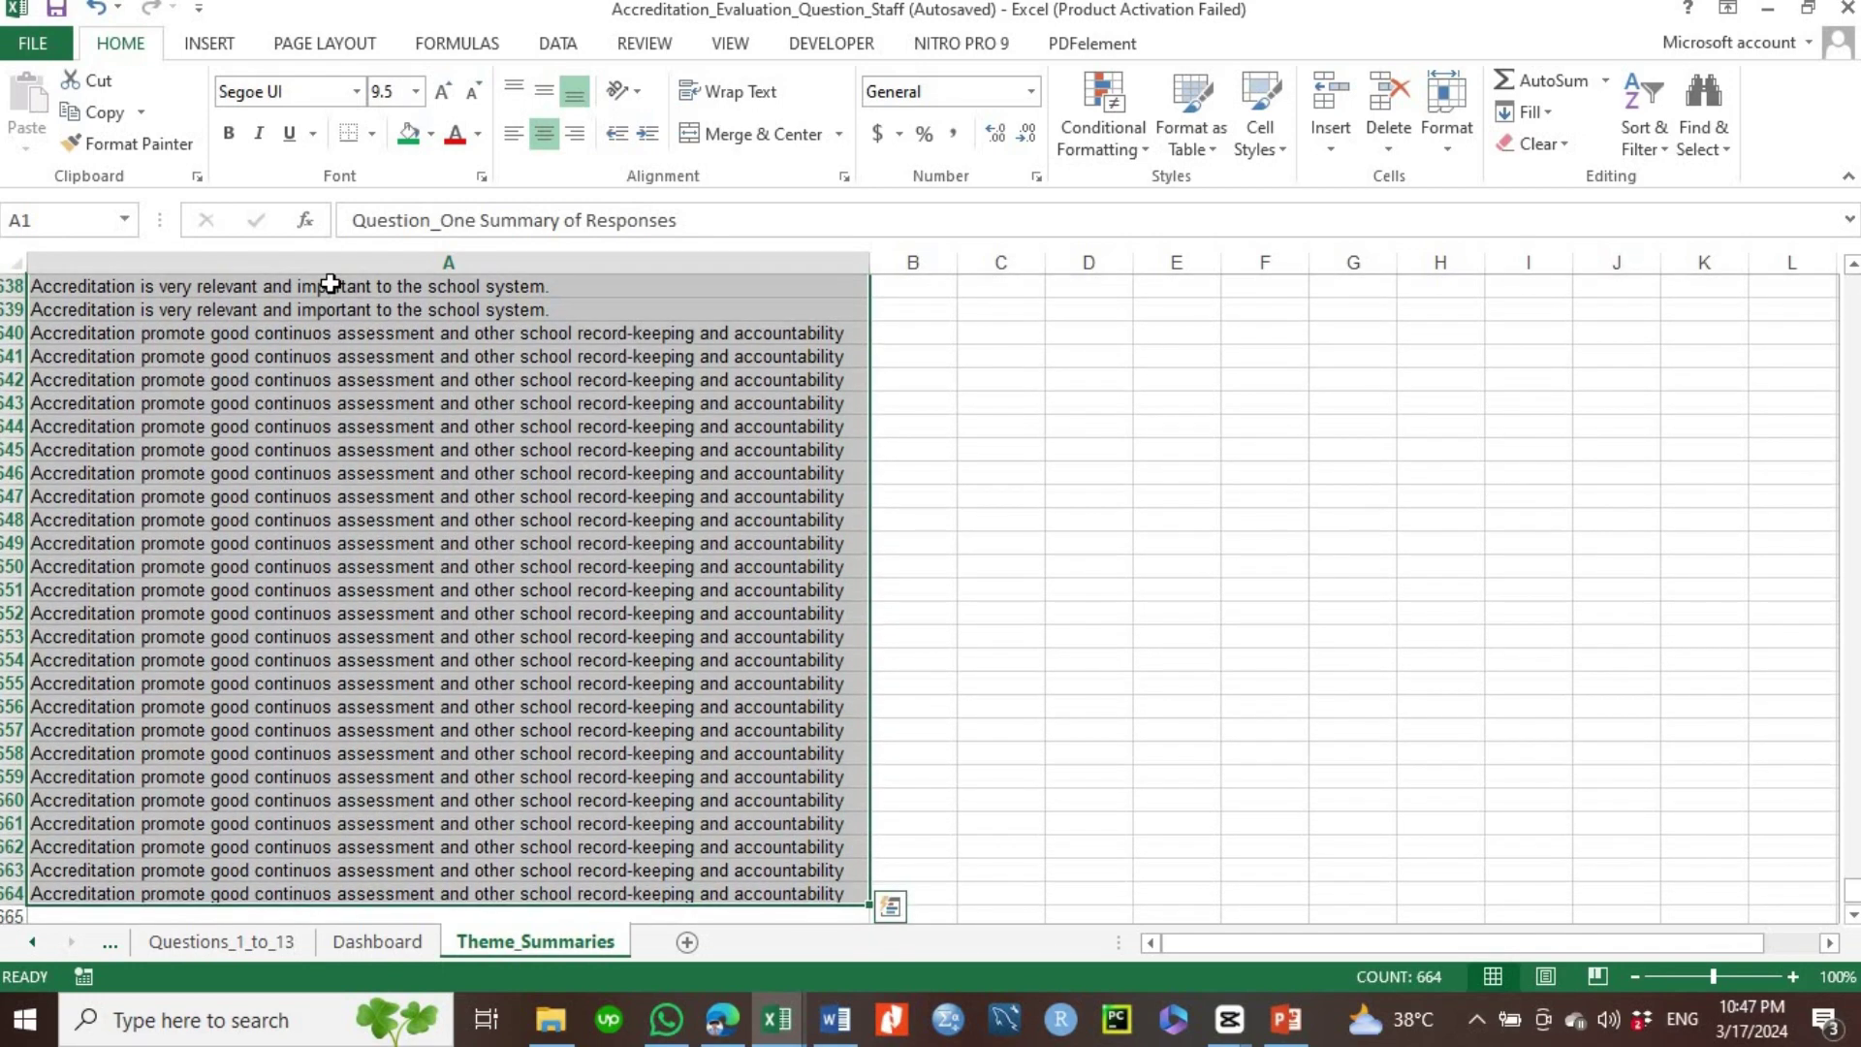
click(893, 909)
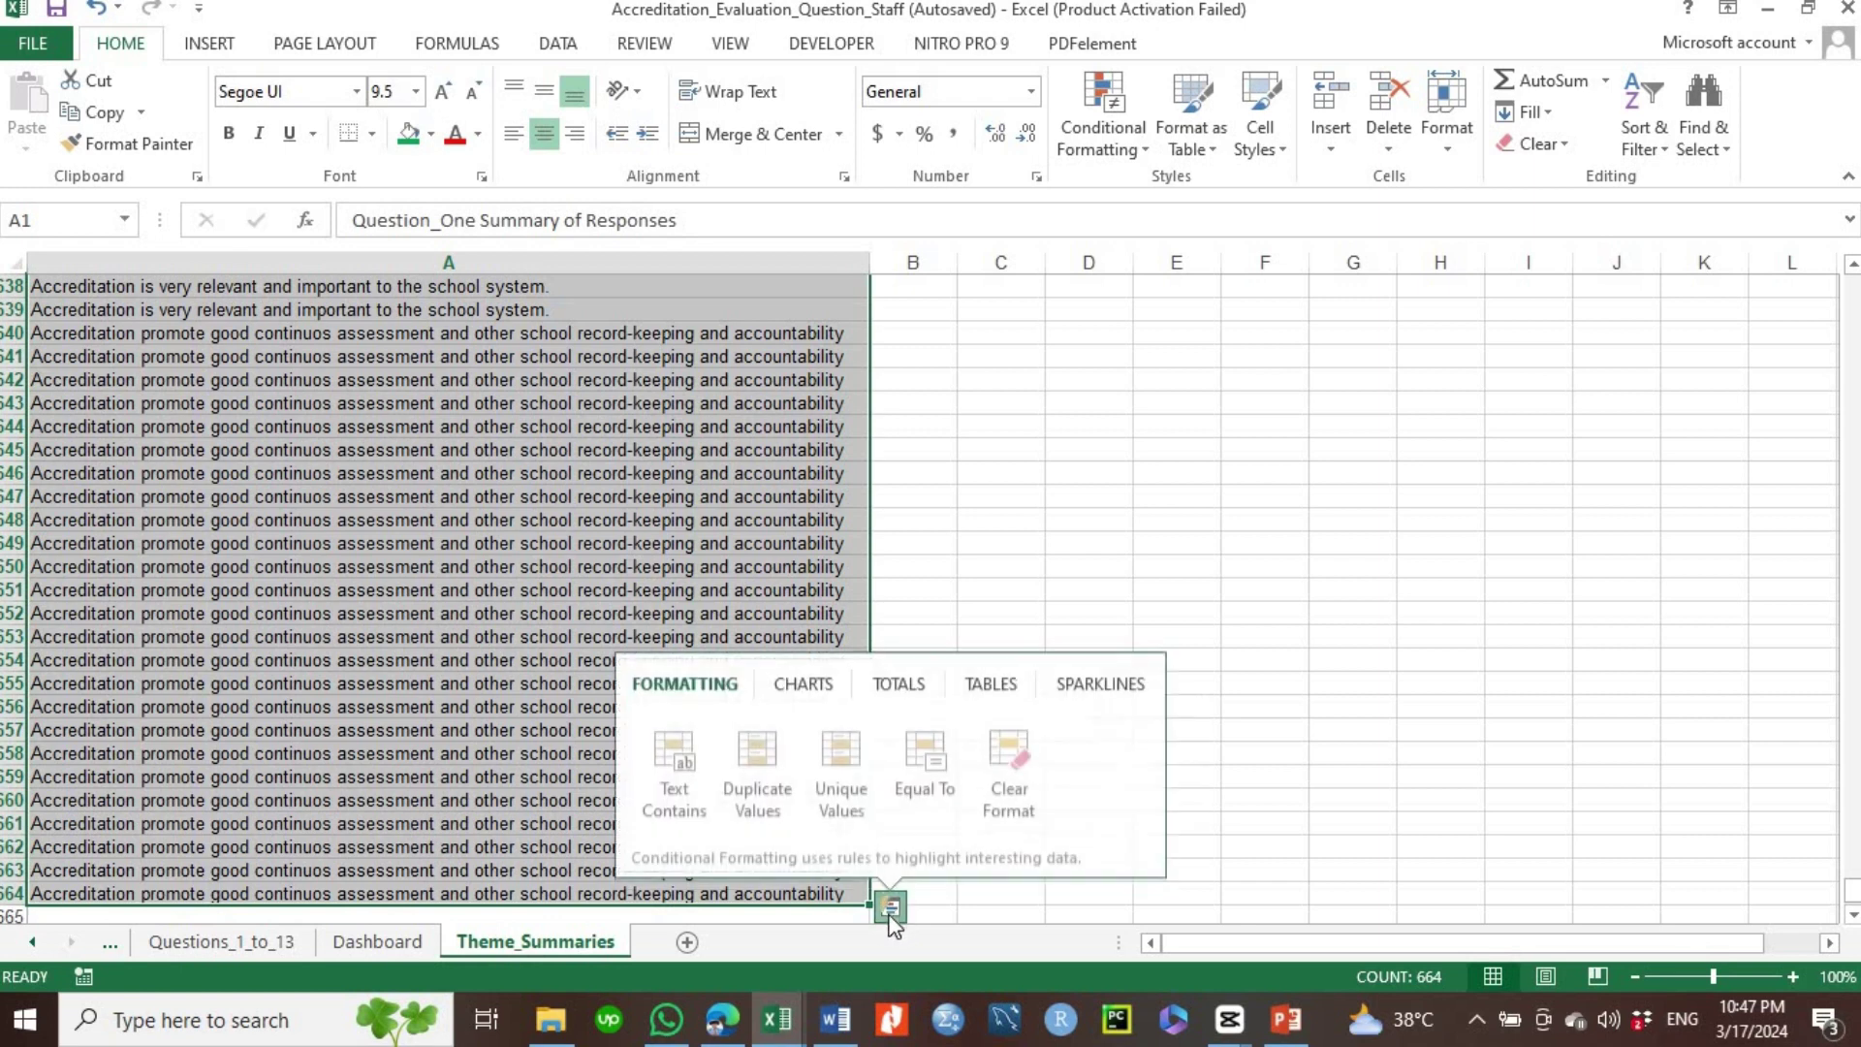
click(999, 693)
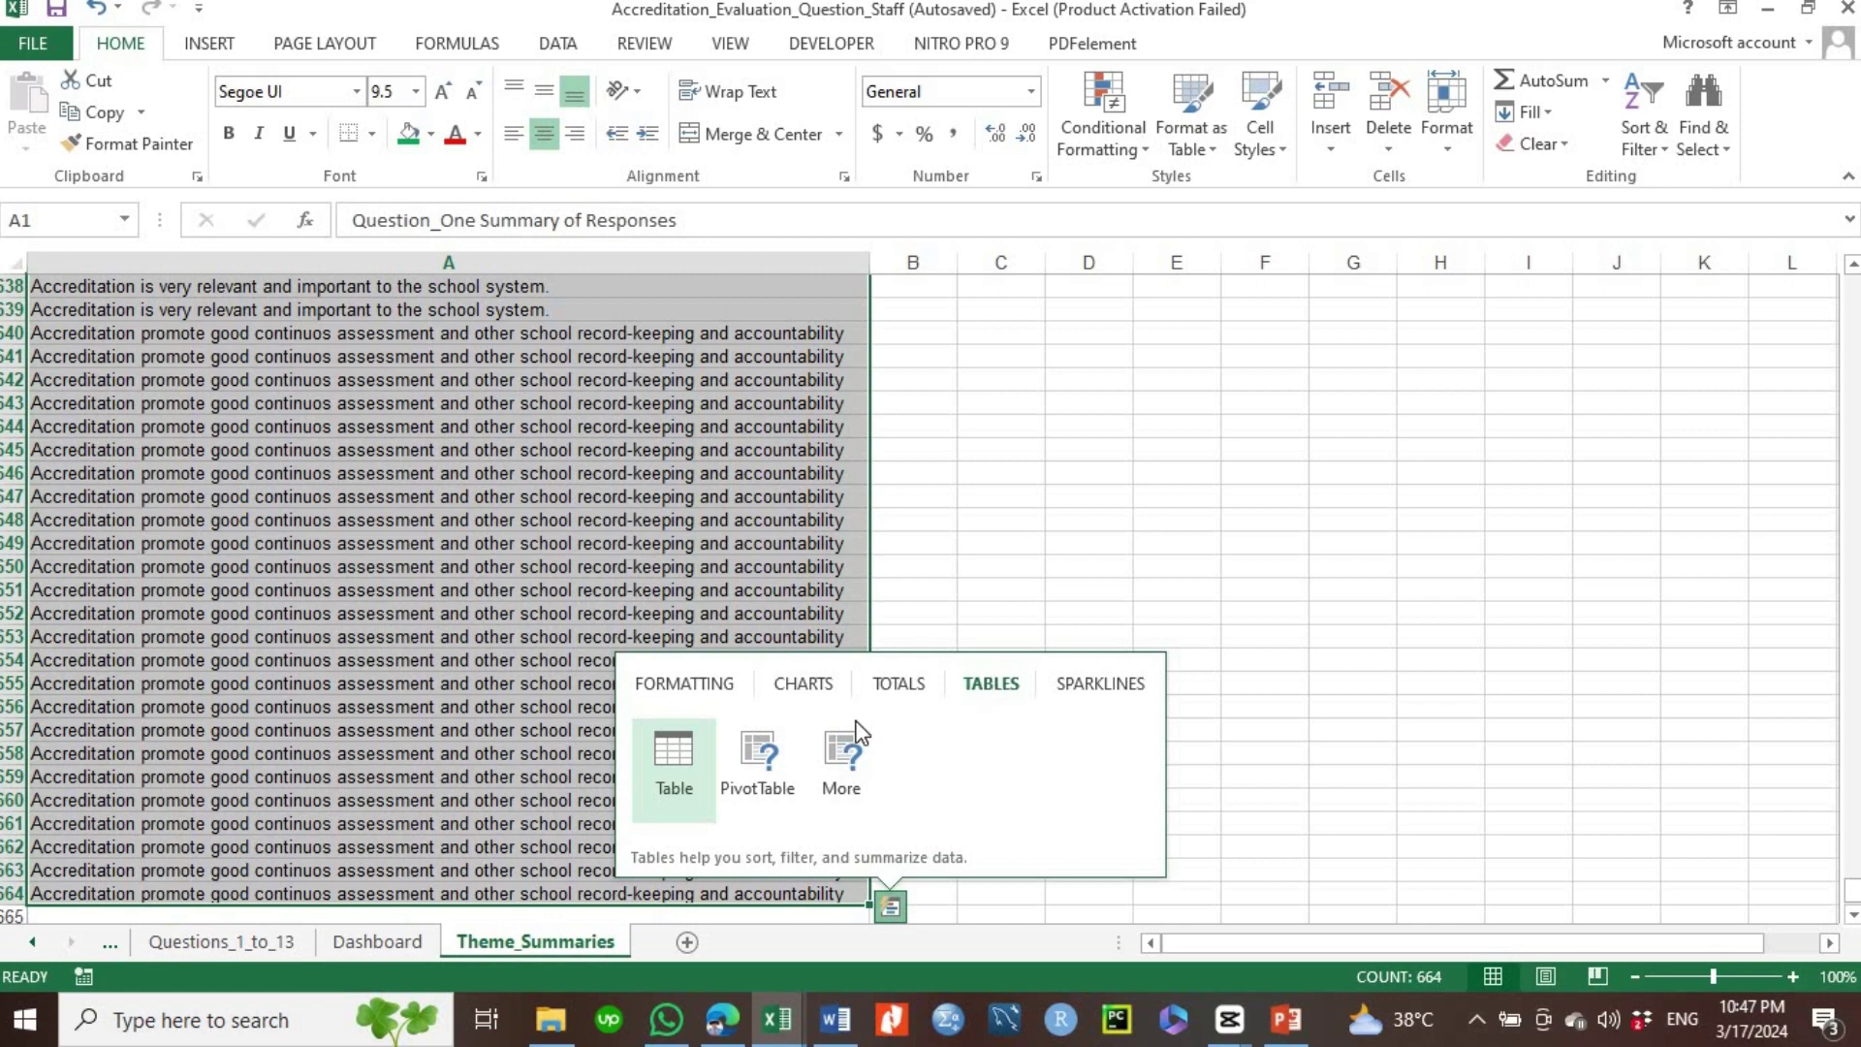
click(761, 752)
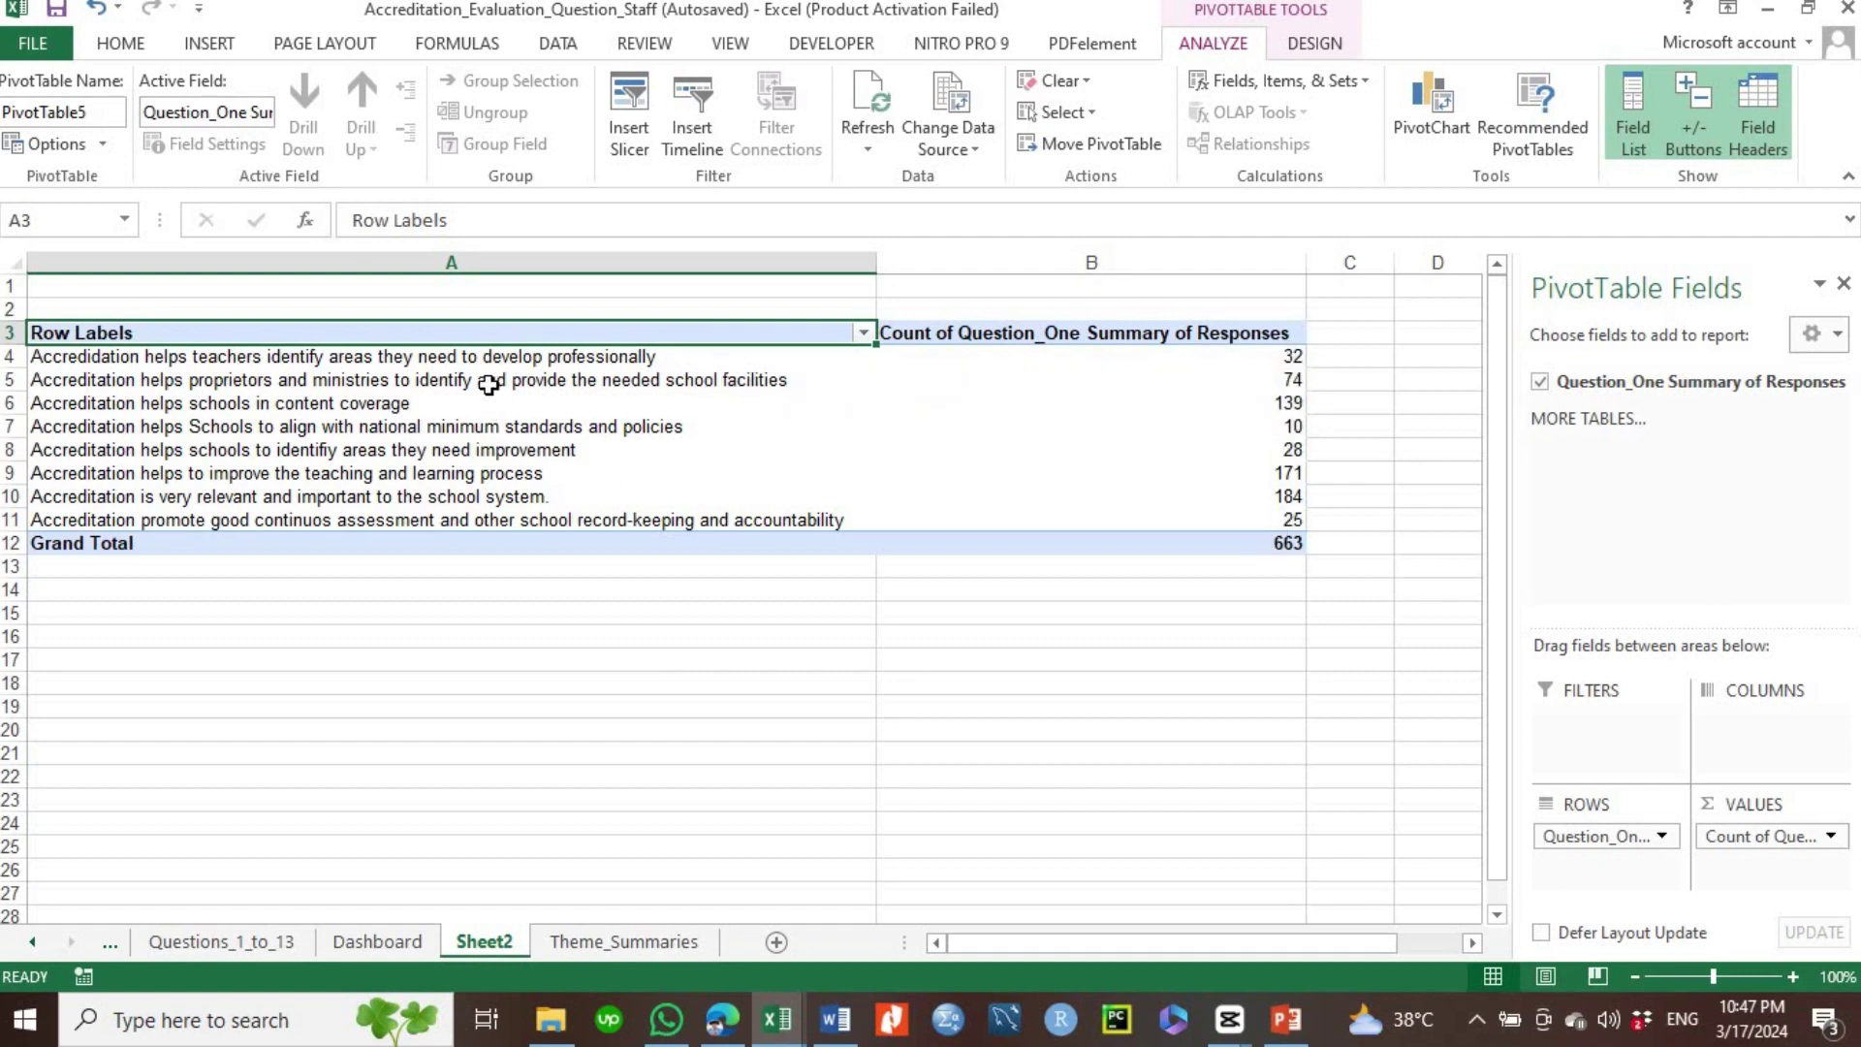
- Hide the PivotTable field list and bring the theme labels and their counts into view
click(1473, 943)
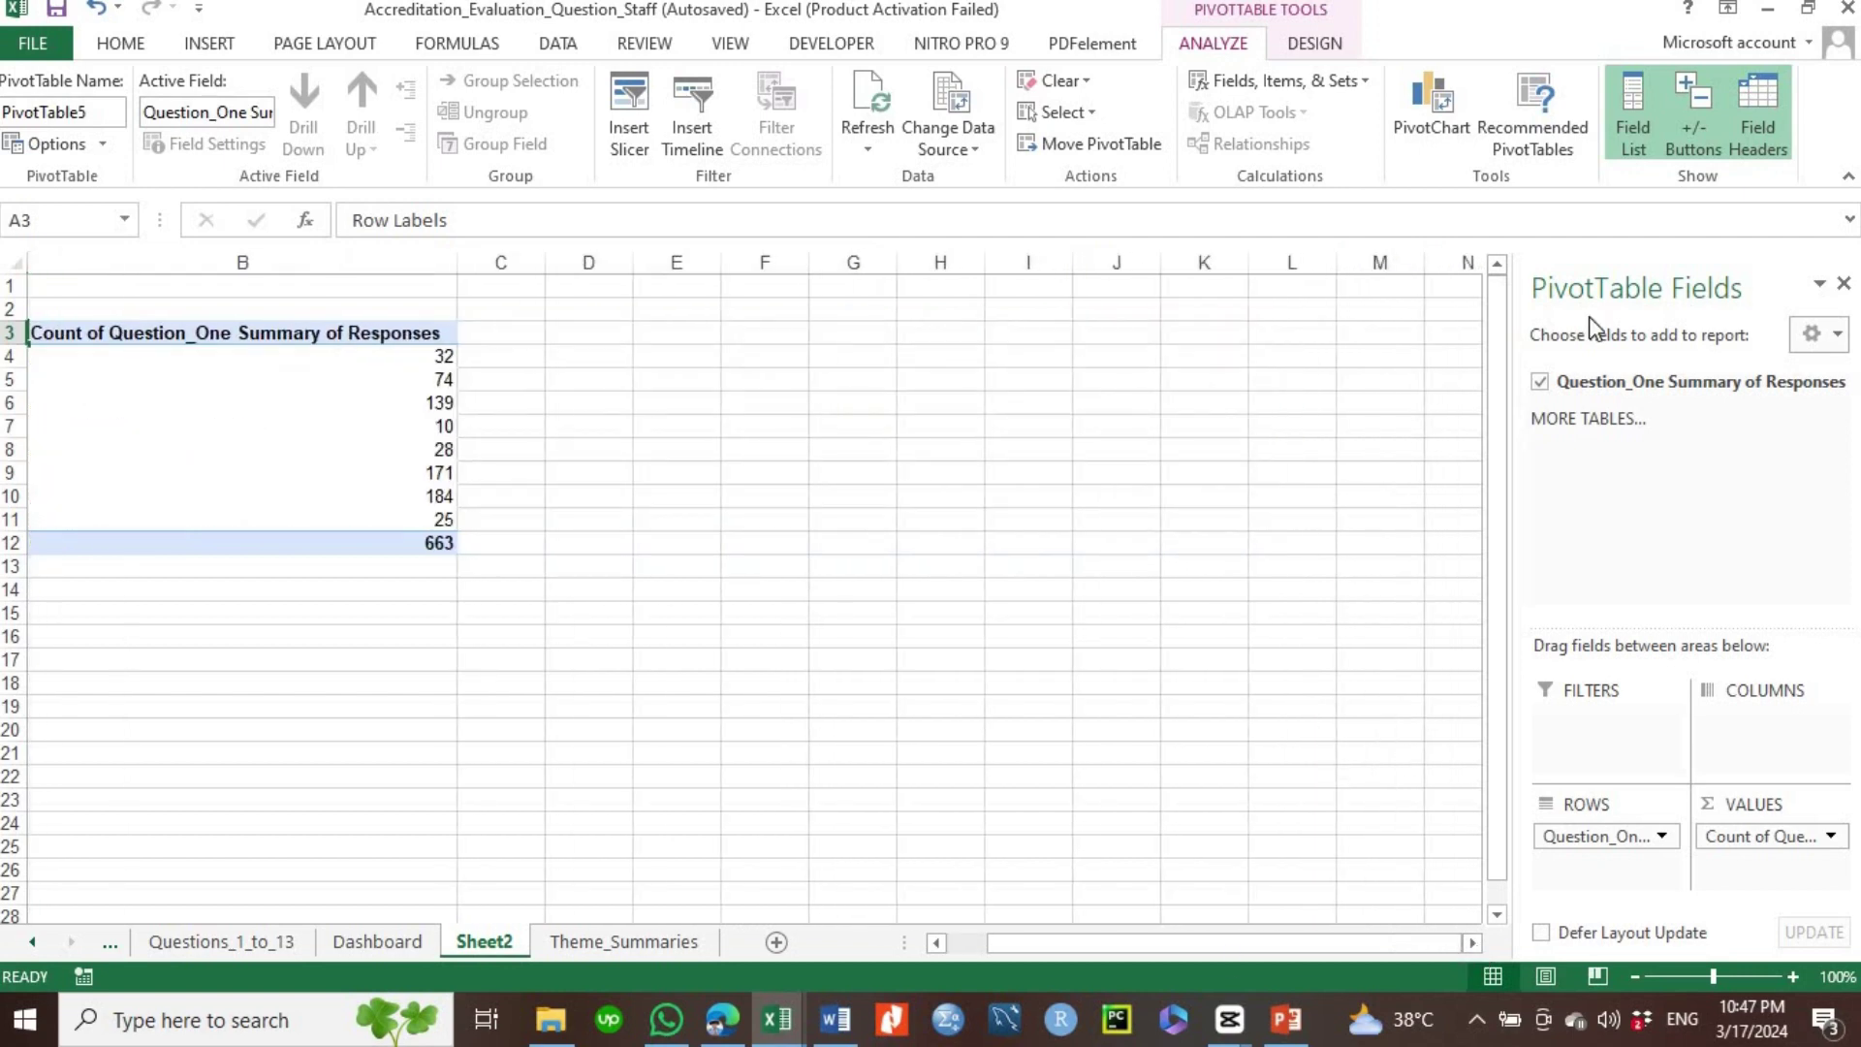
click(1842, 283)
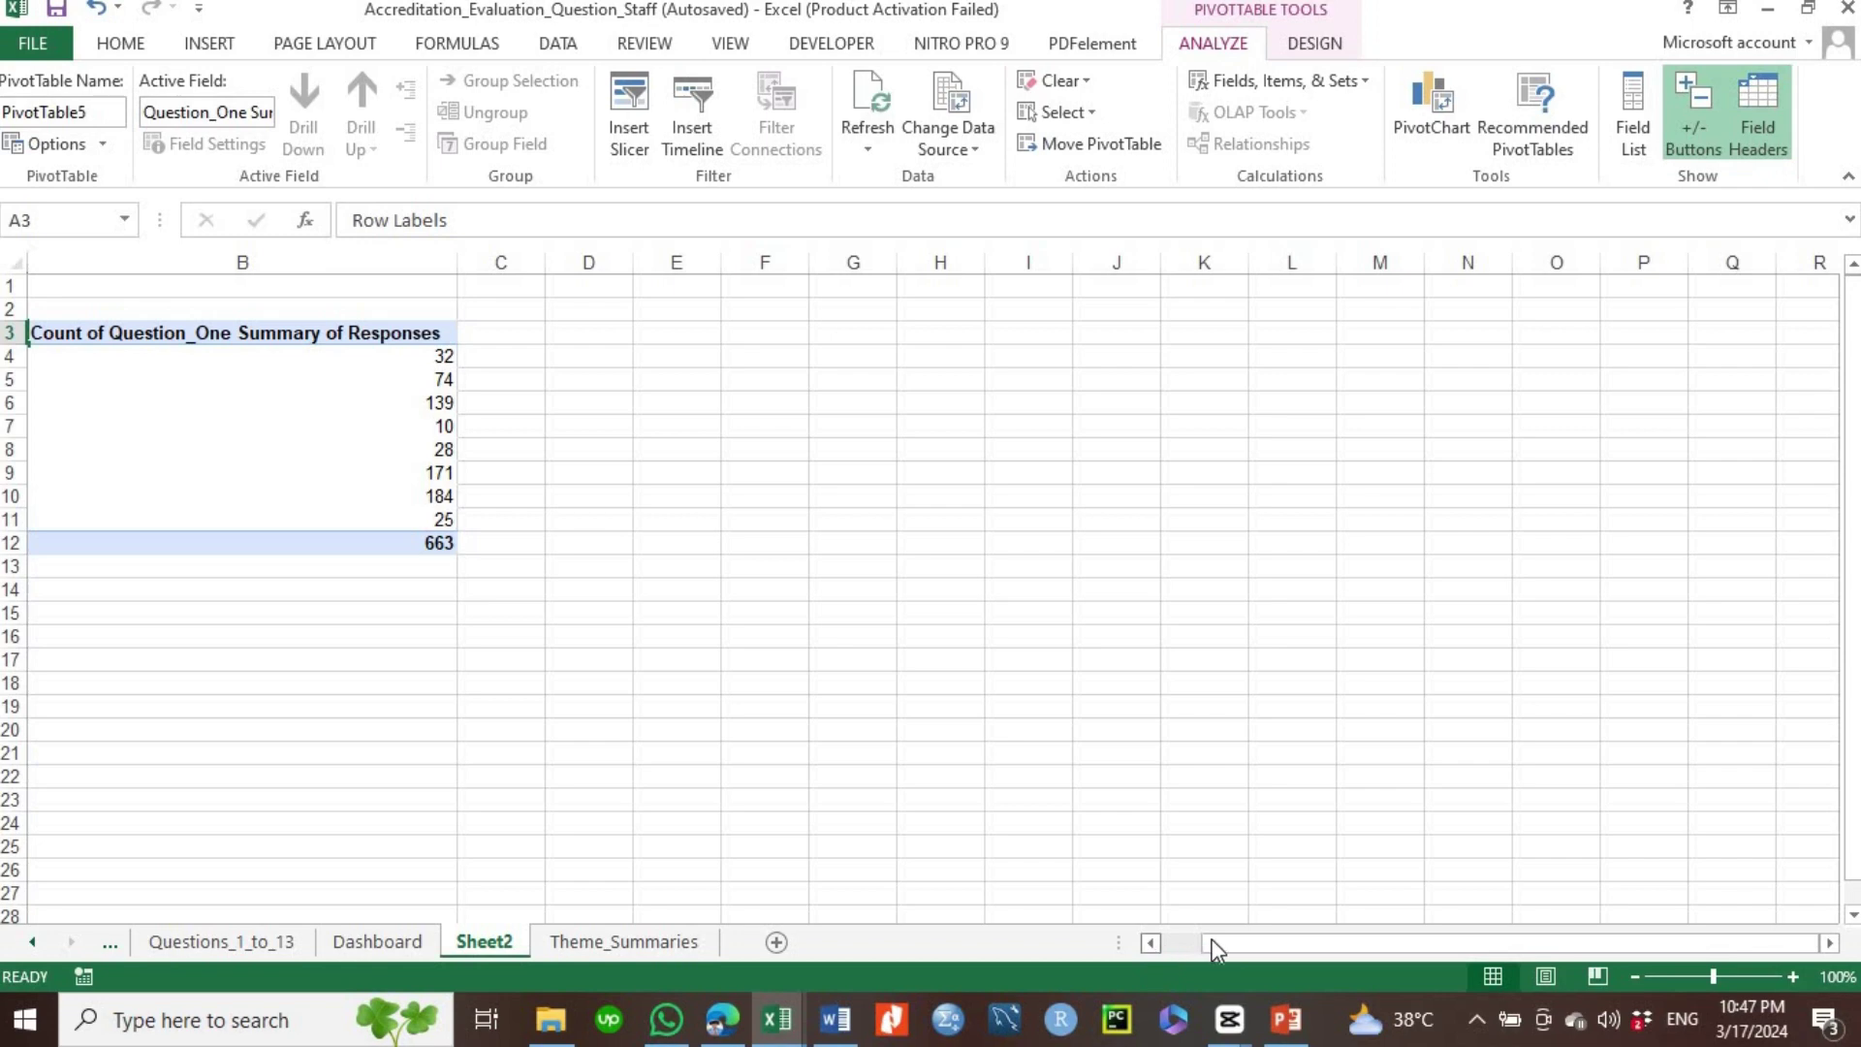
drag(1218, 940, 1153, 951)
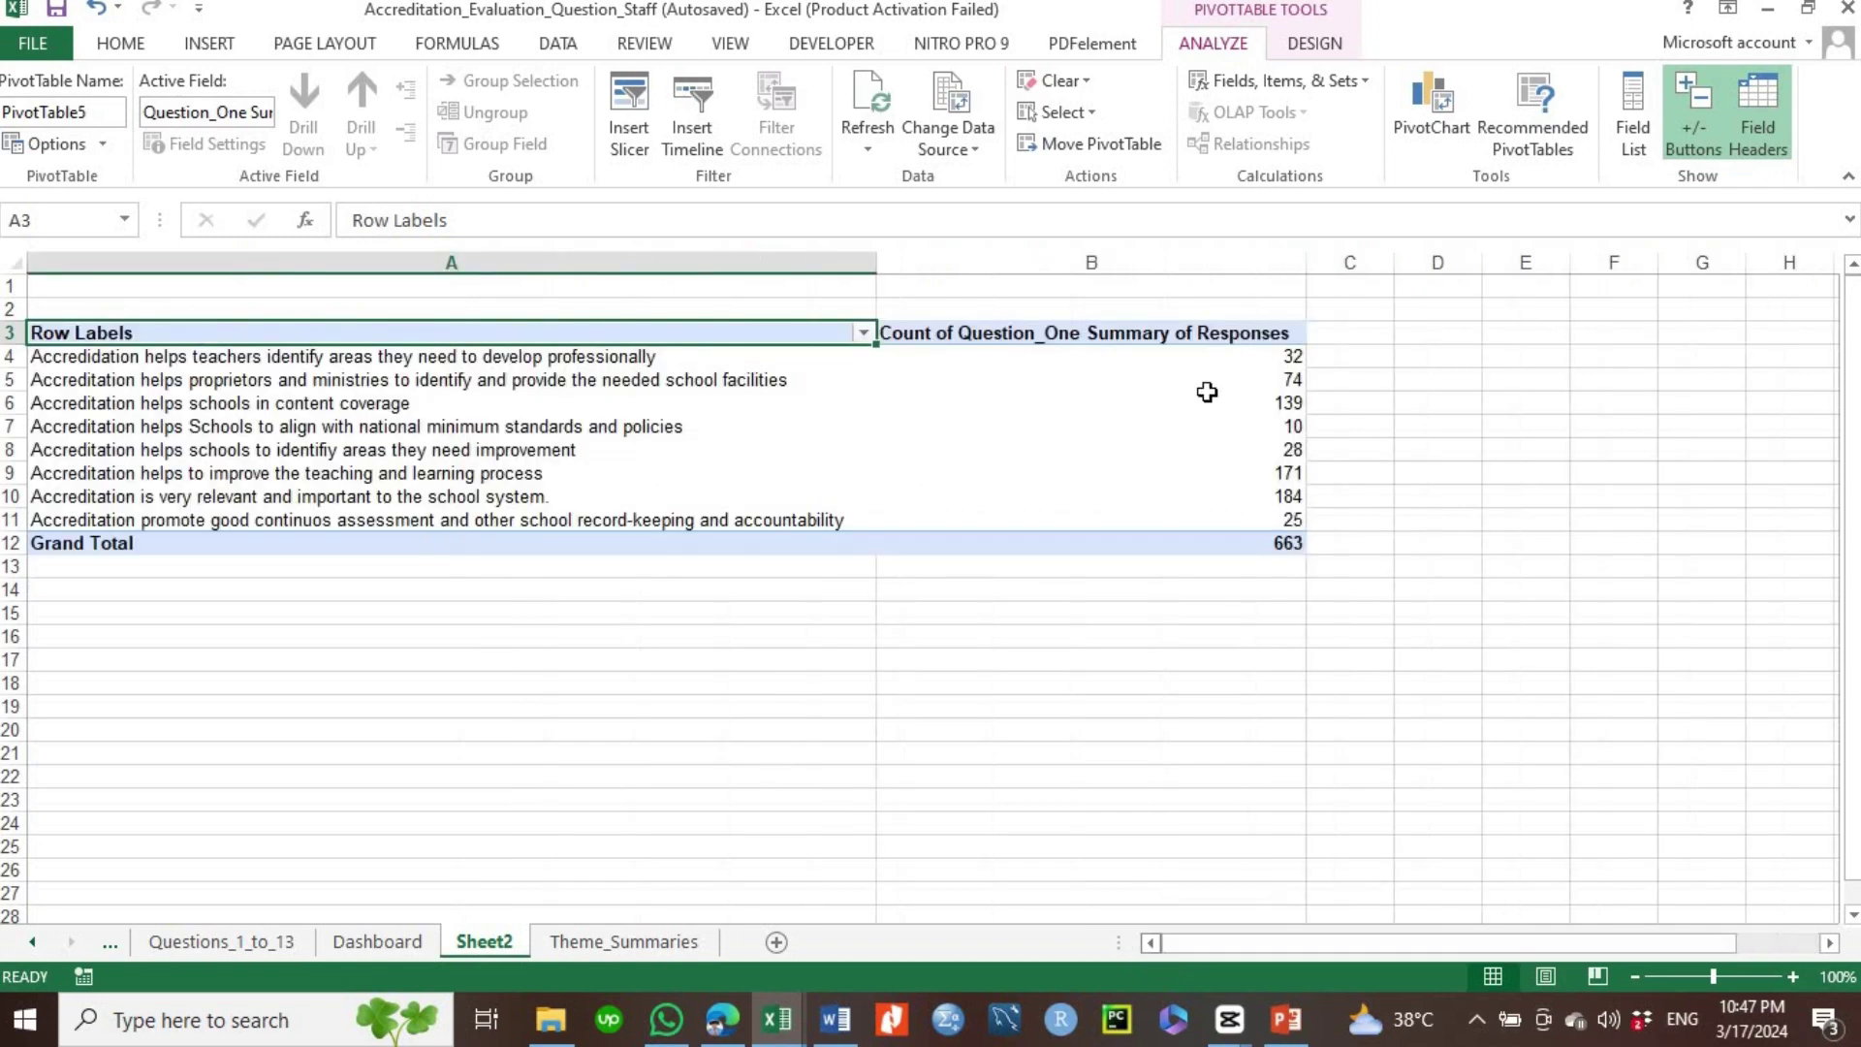
- Rename the PivotTable's count column header in B3 to "Counts"
click(1078, 336)
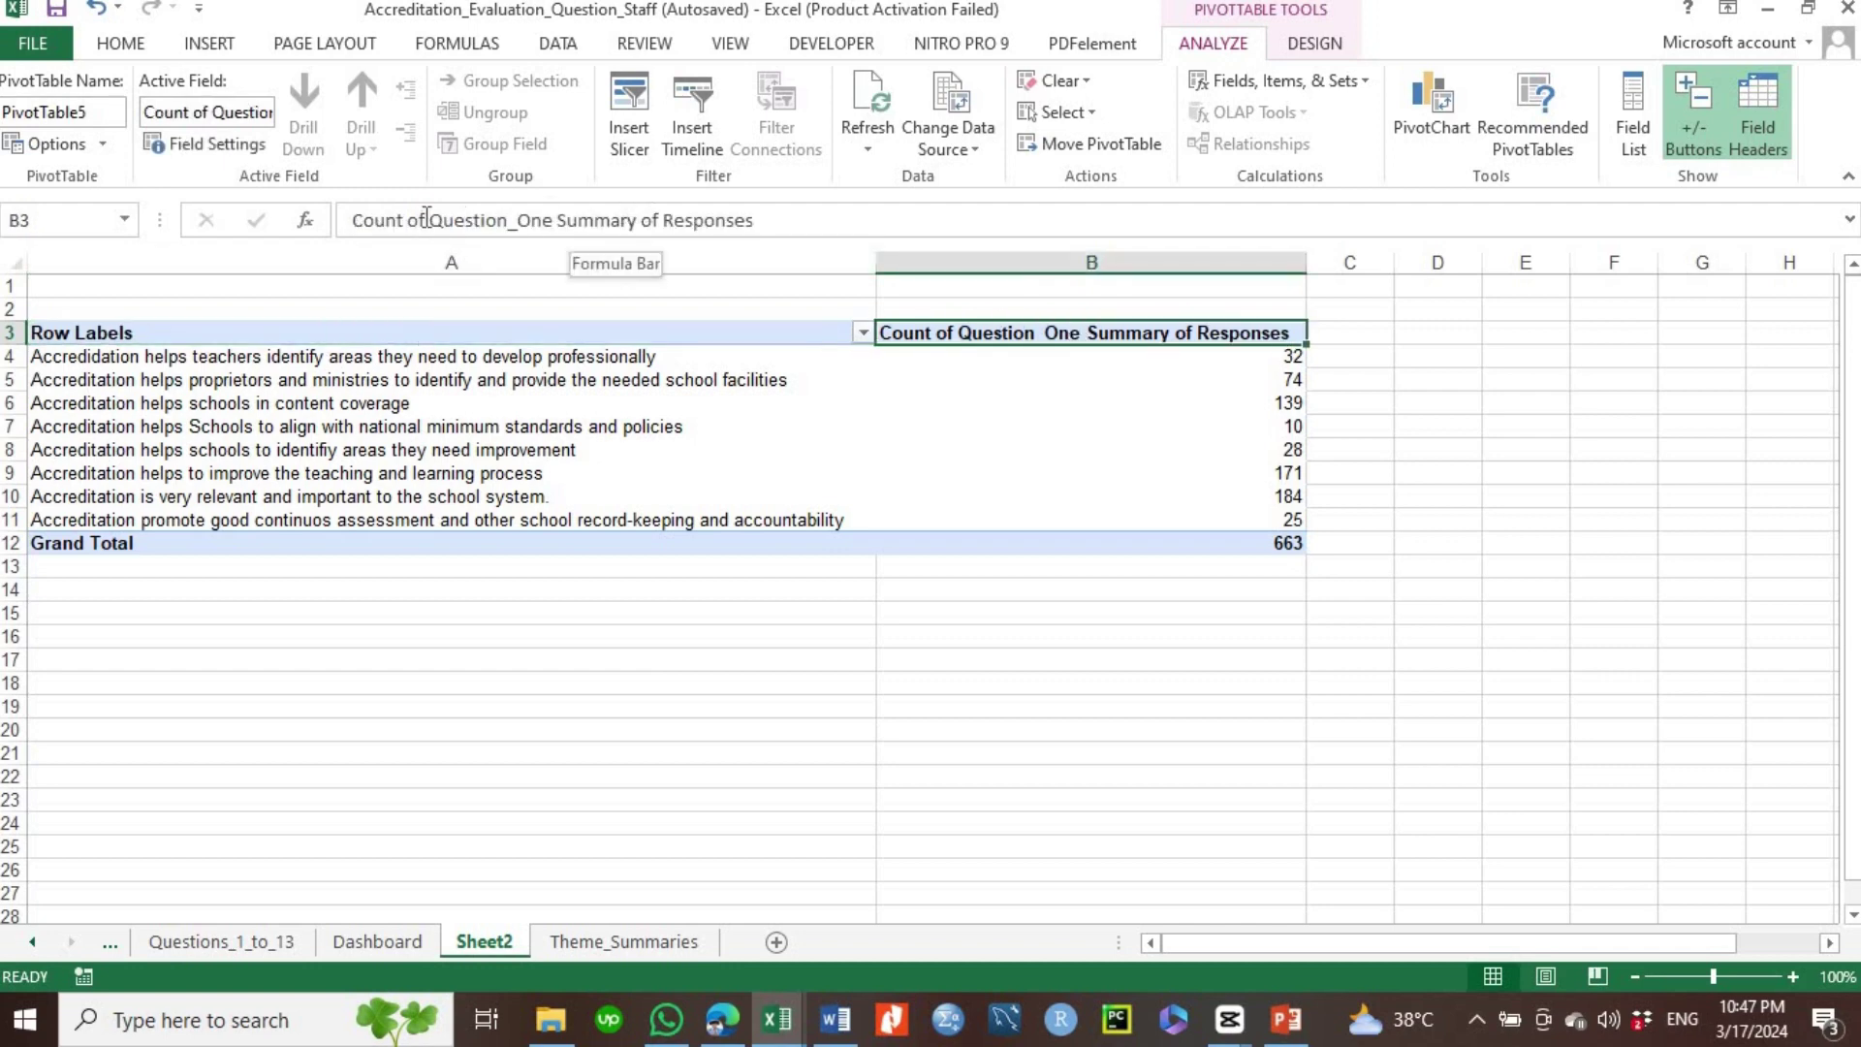
drag(412, 220, 762, 224)
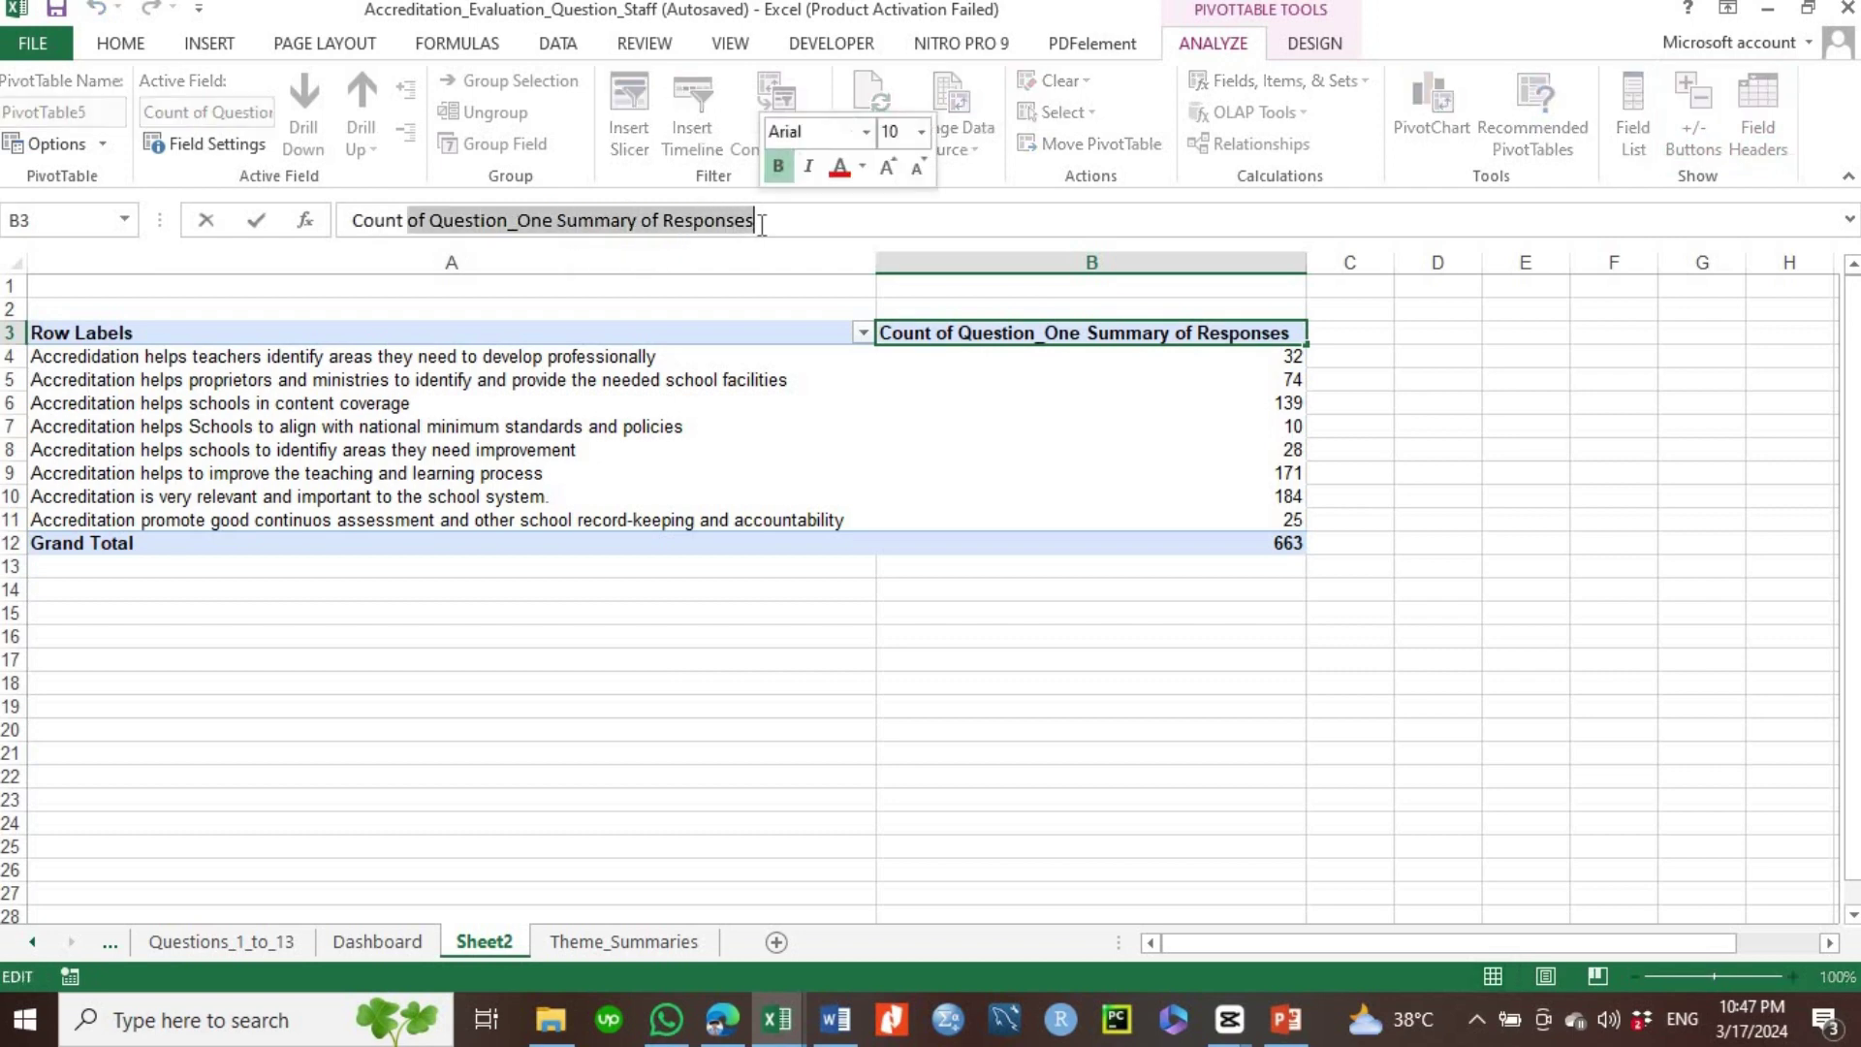
key(BackSpace)
text(s)
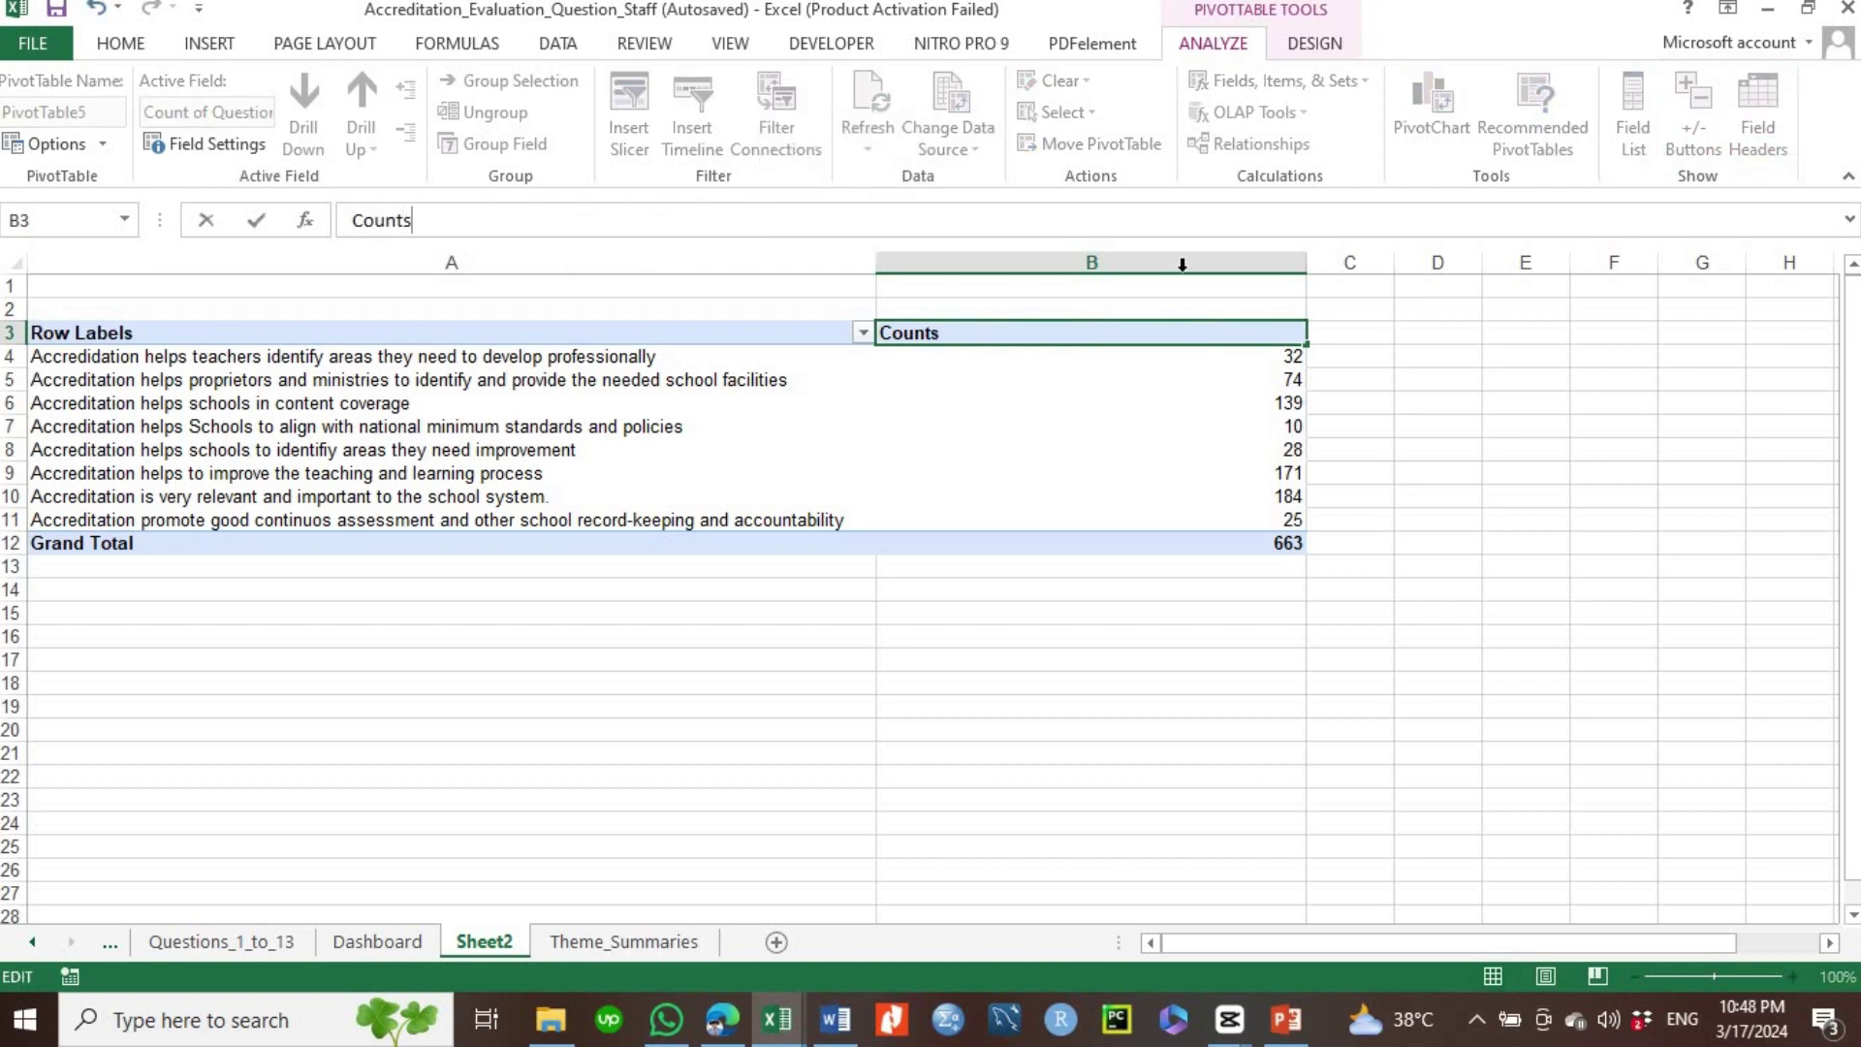
- Add a bold "Percentages" header in C3 beside the PivotTable and widen column C to fit it
click(1355, 333)
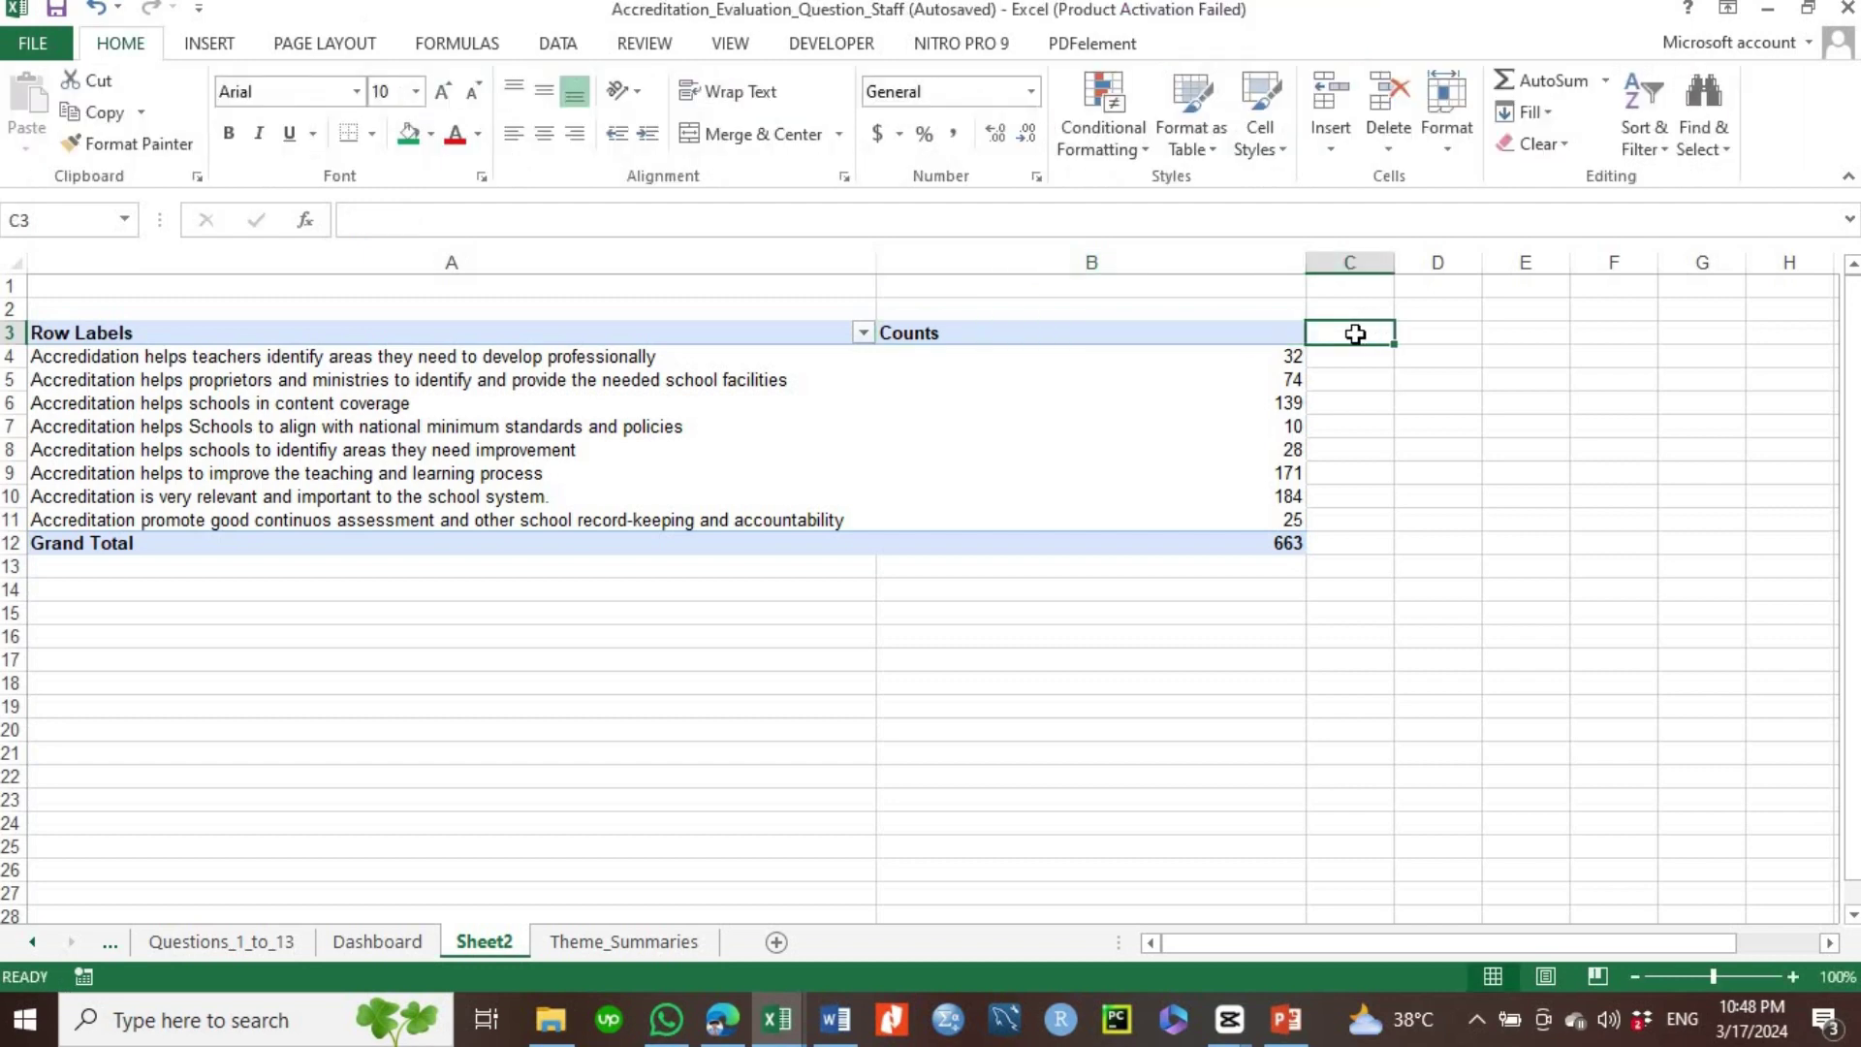
text(Perce)
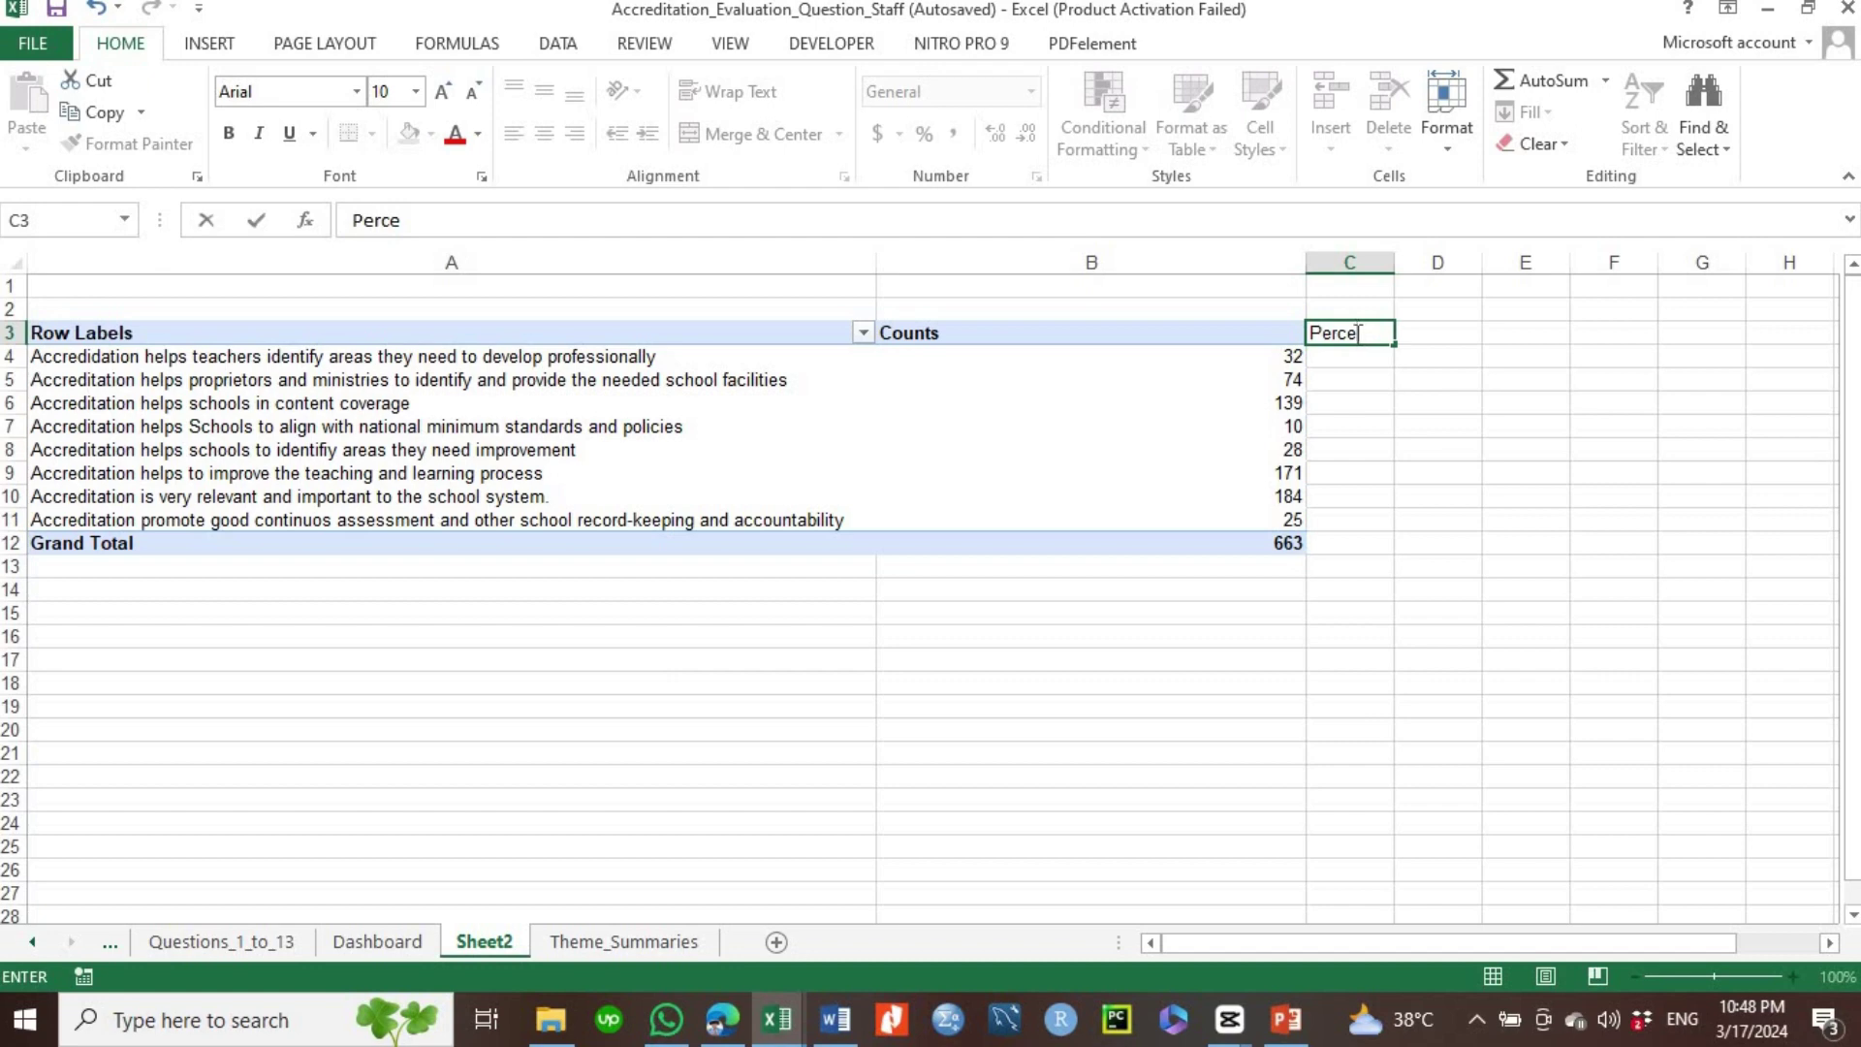
text(ntages)
click(1447, 348)
drag(1395, 255, 1436, 257)
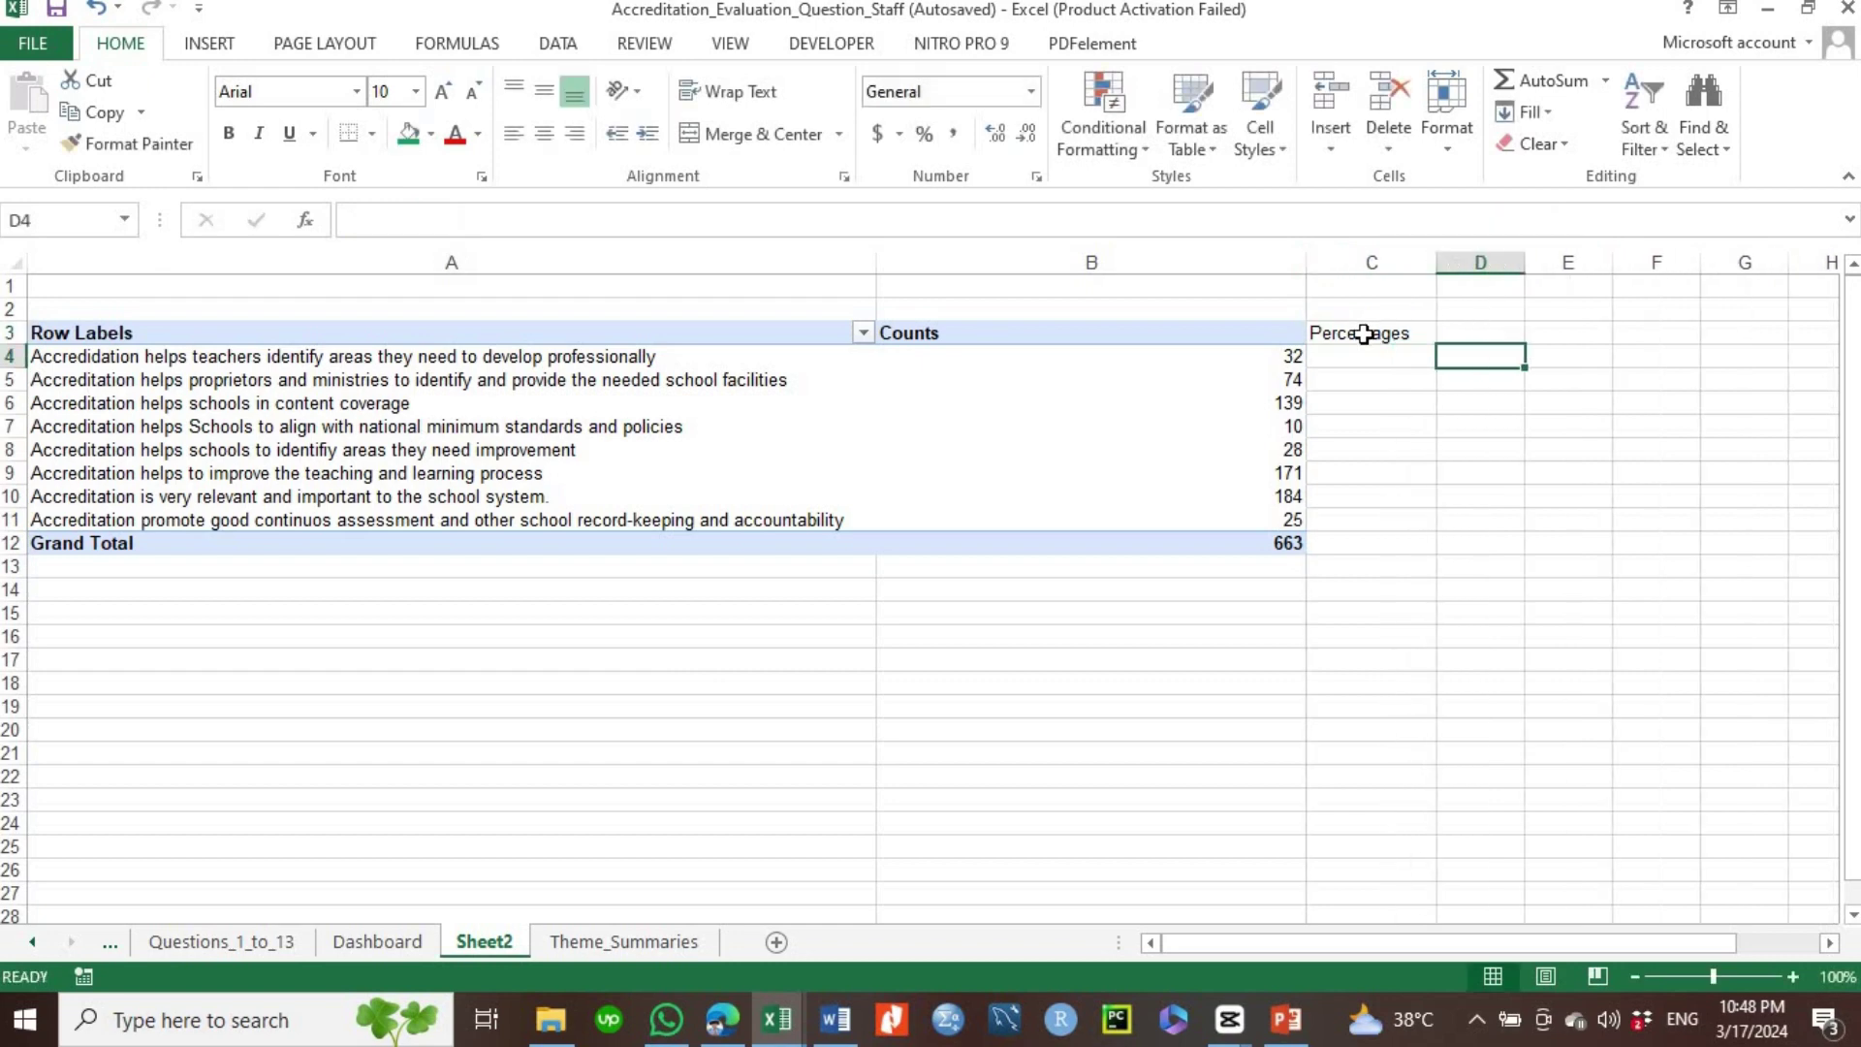
click(1363, 334)
click(1363, 334)
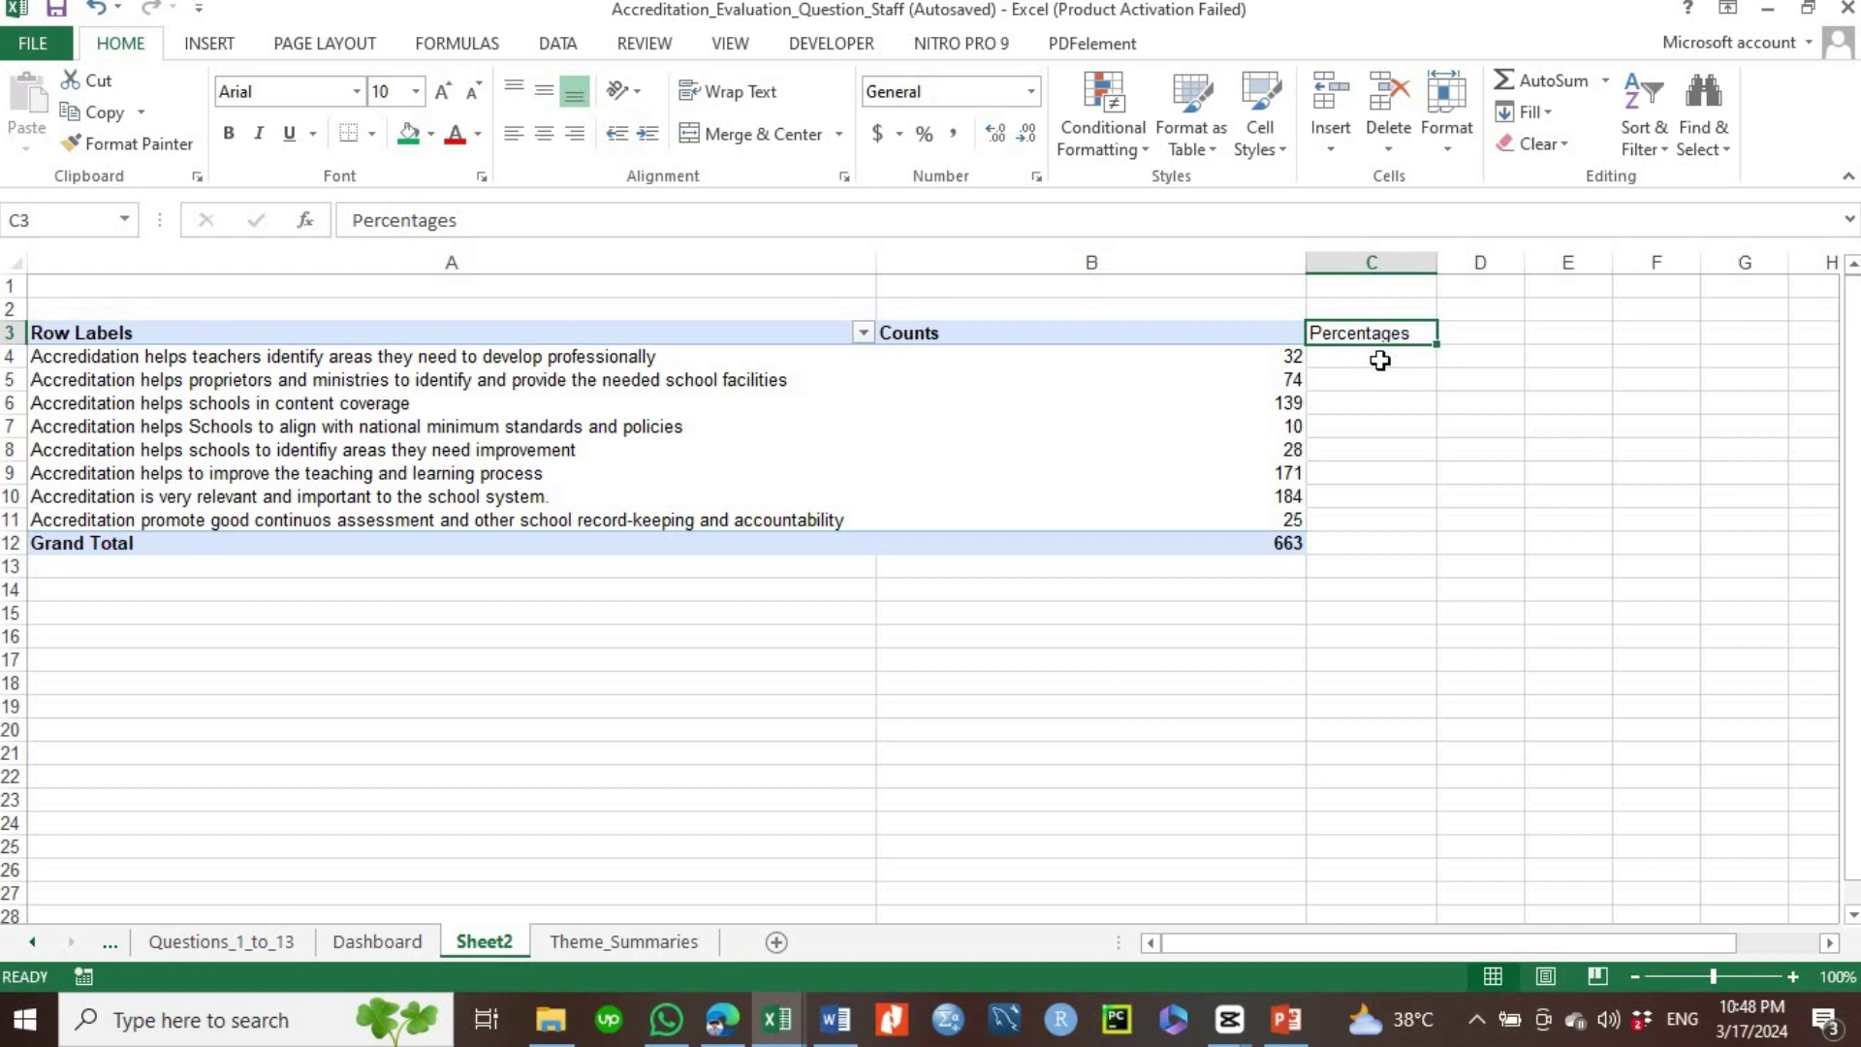
key(ctrl+b)
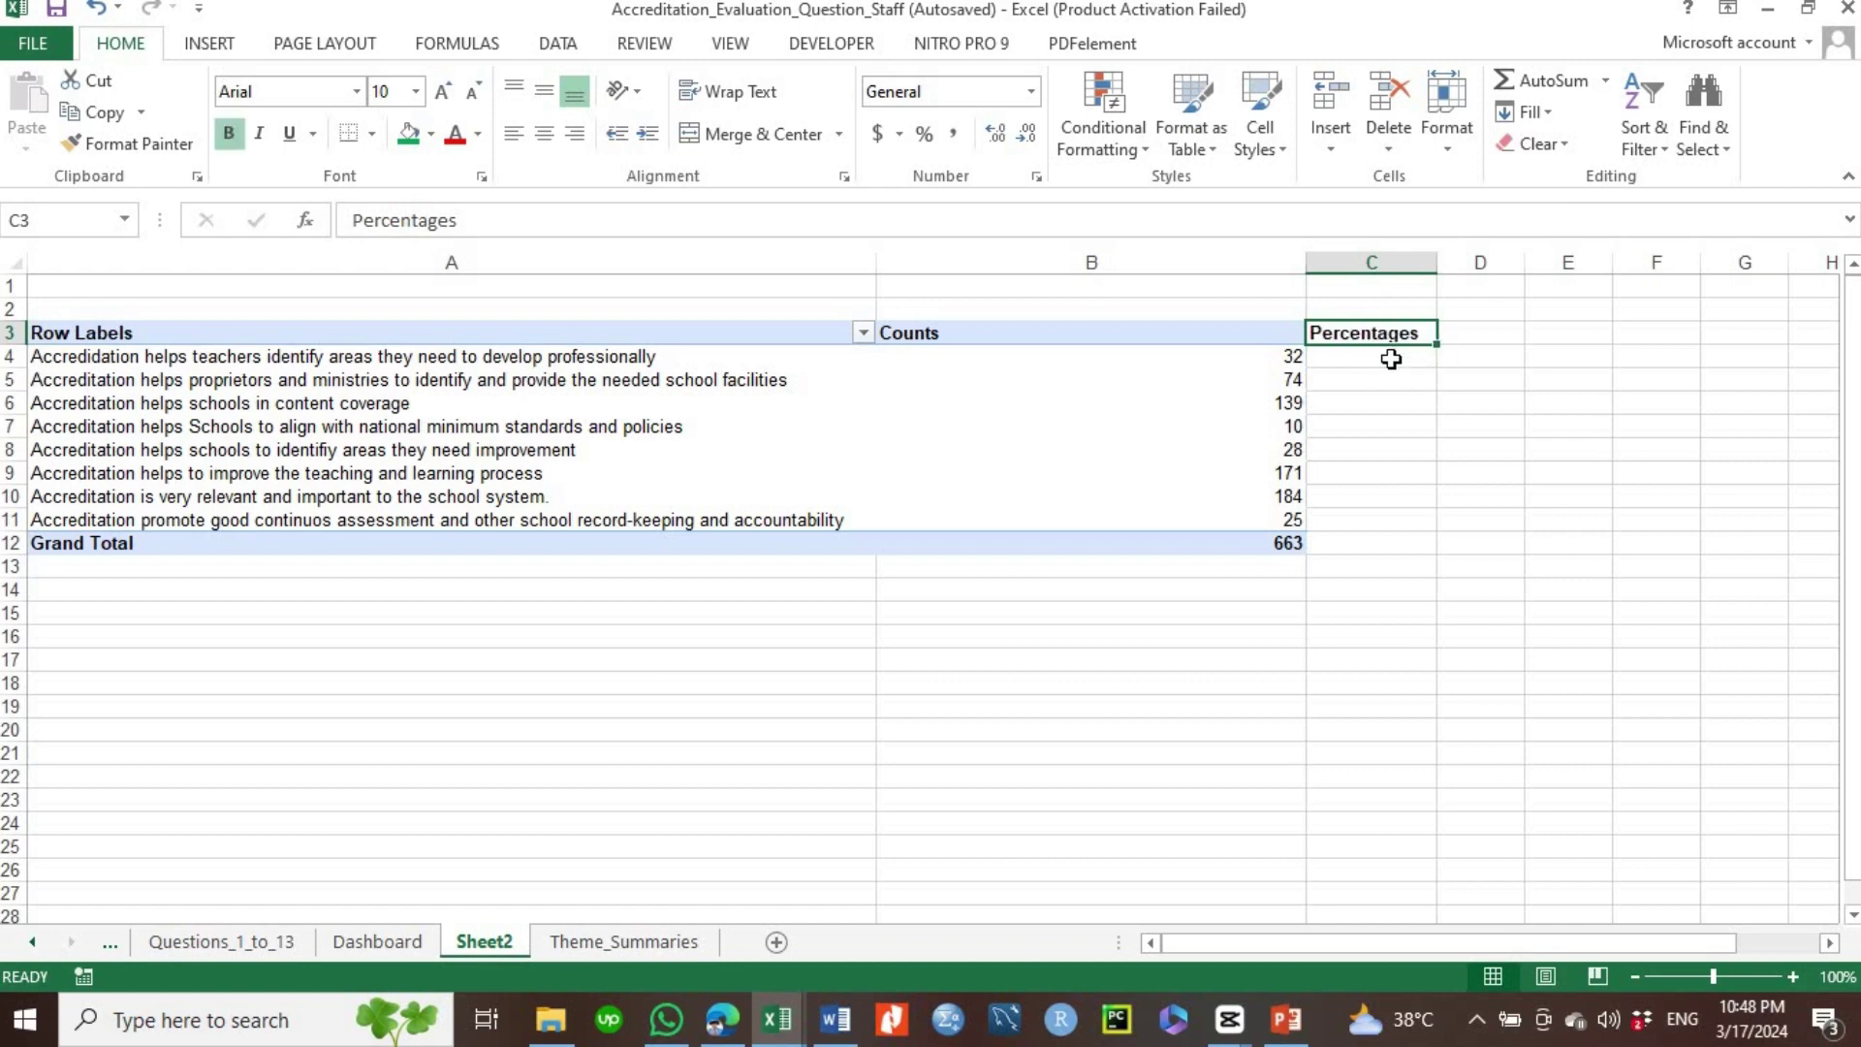
- Enter the formula =B4/B$12 in C4 to divide the first theme's count by the row-locked grand total
click(1391, 360)
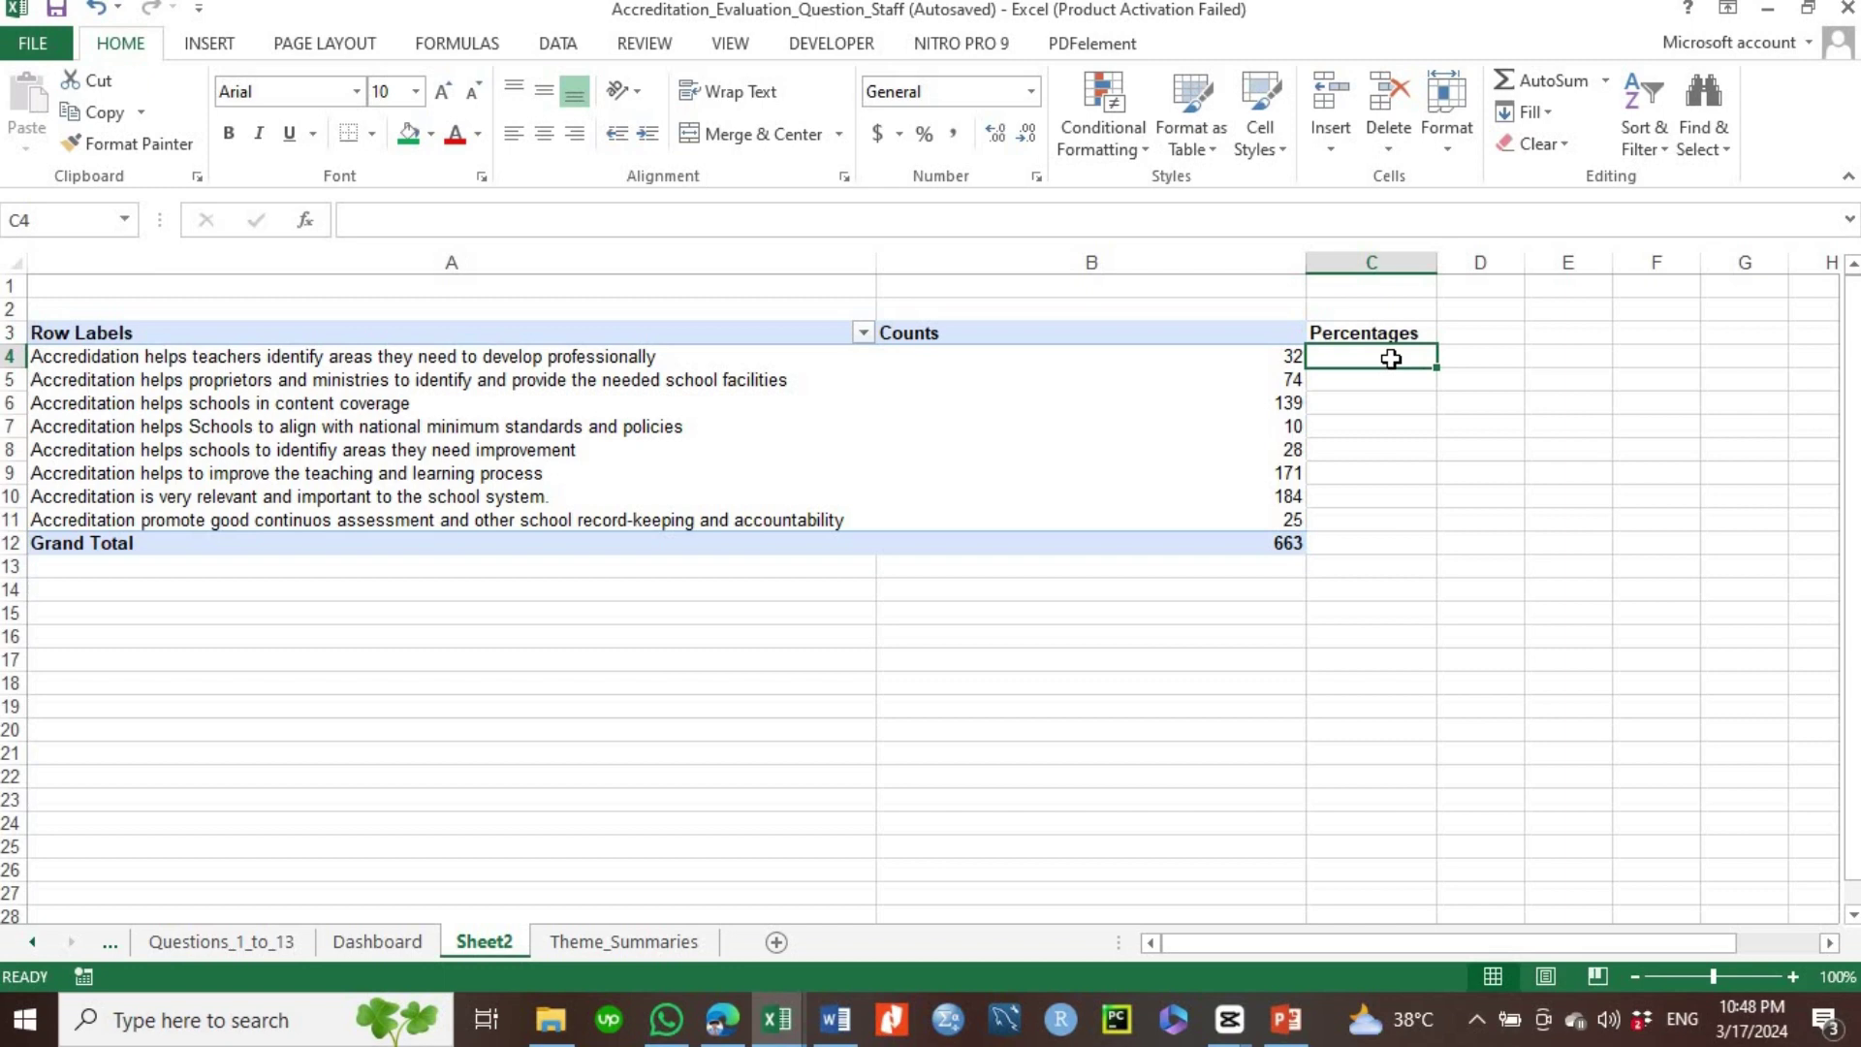
text(=)
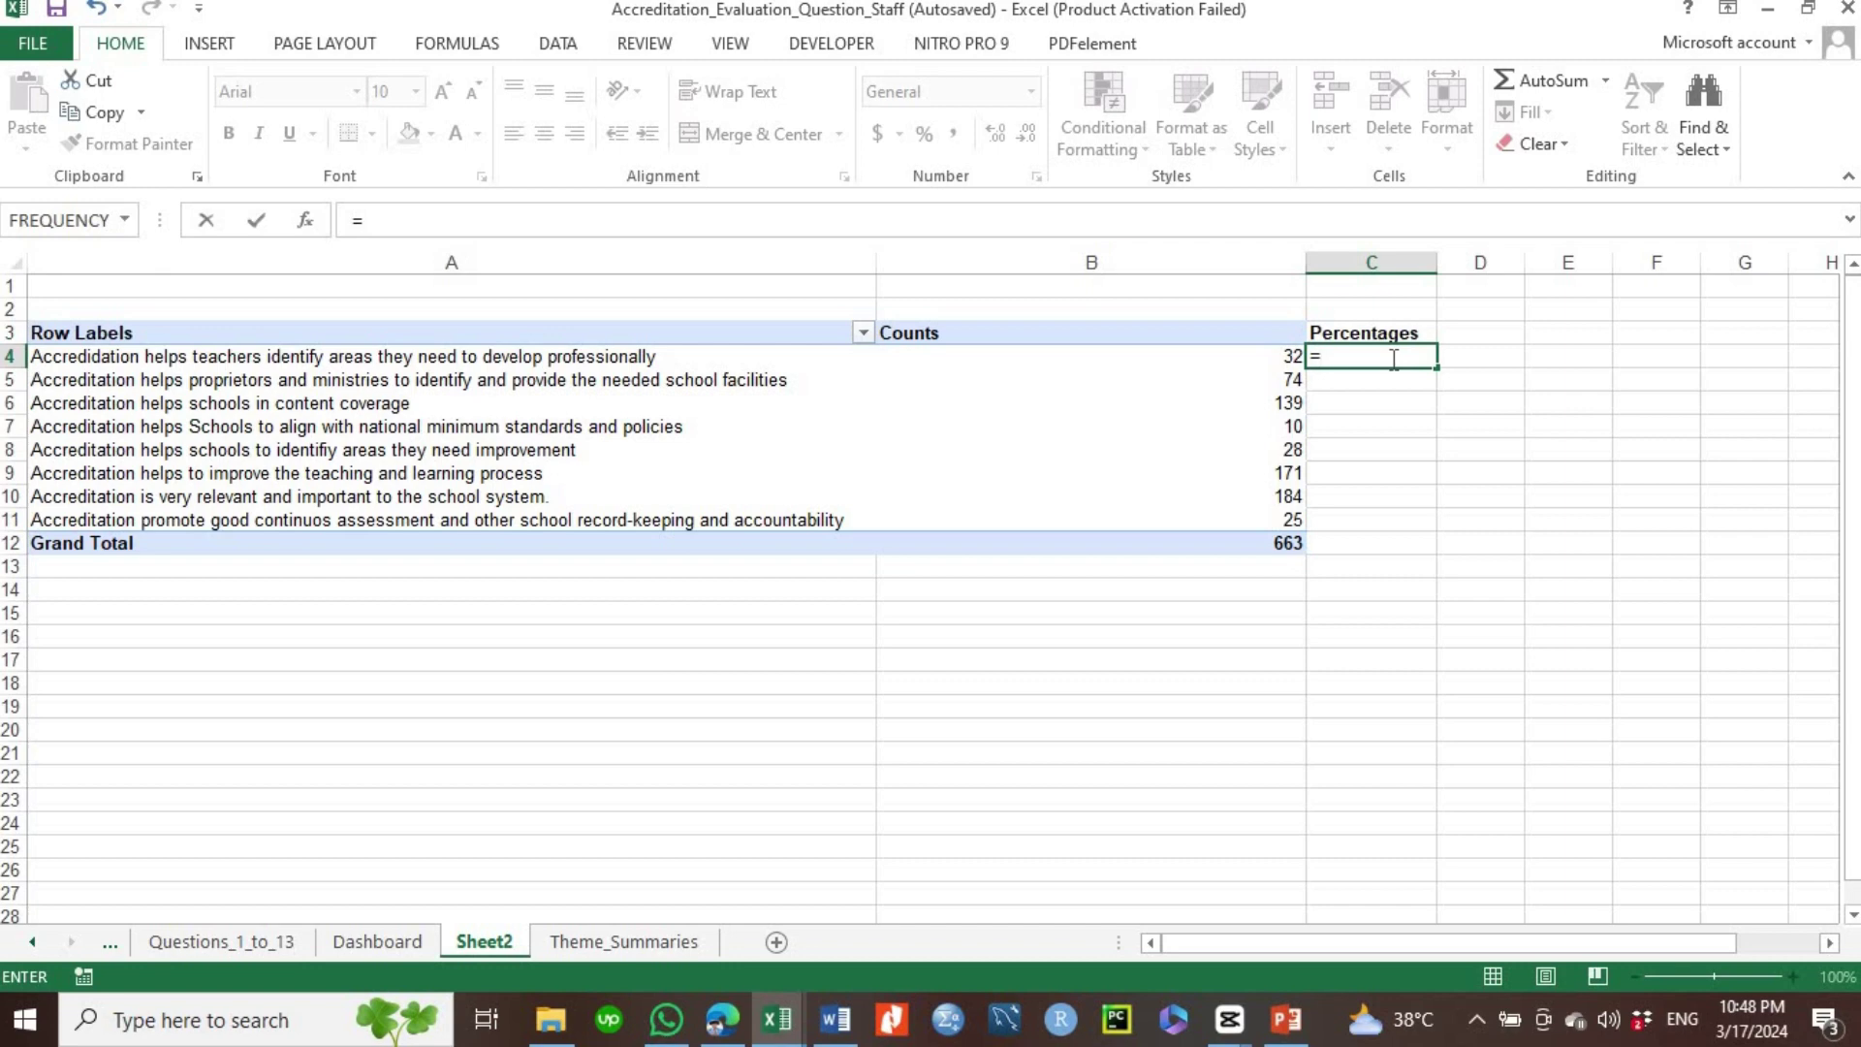
text(B)
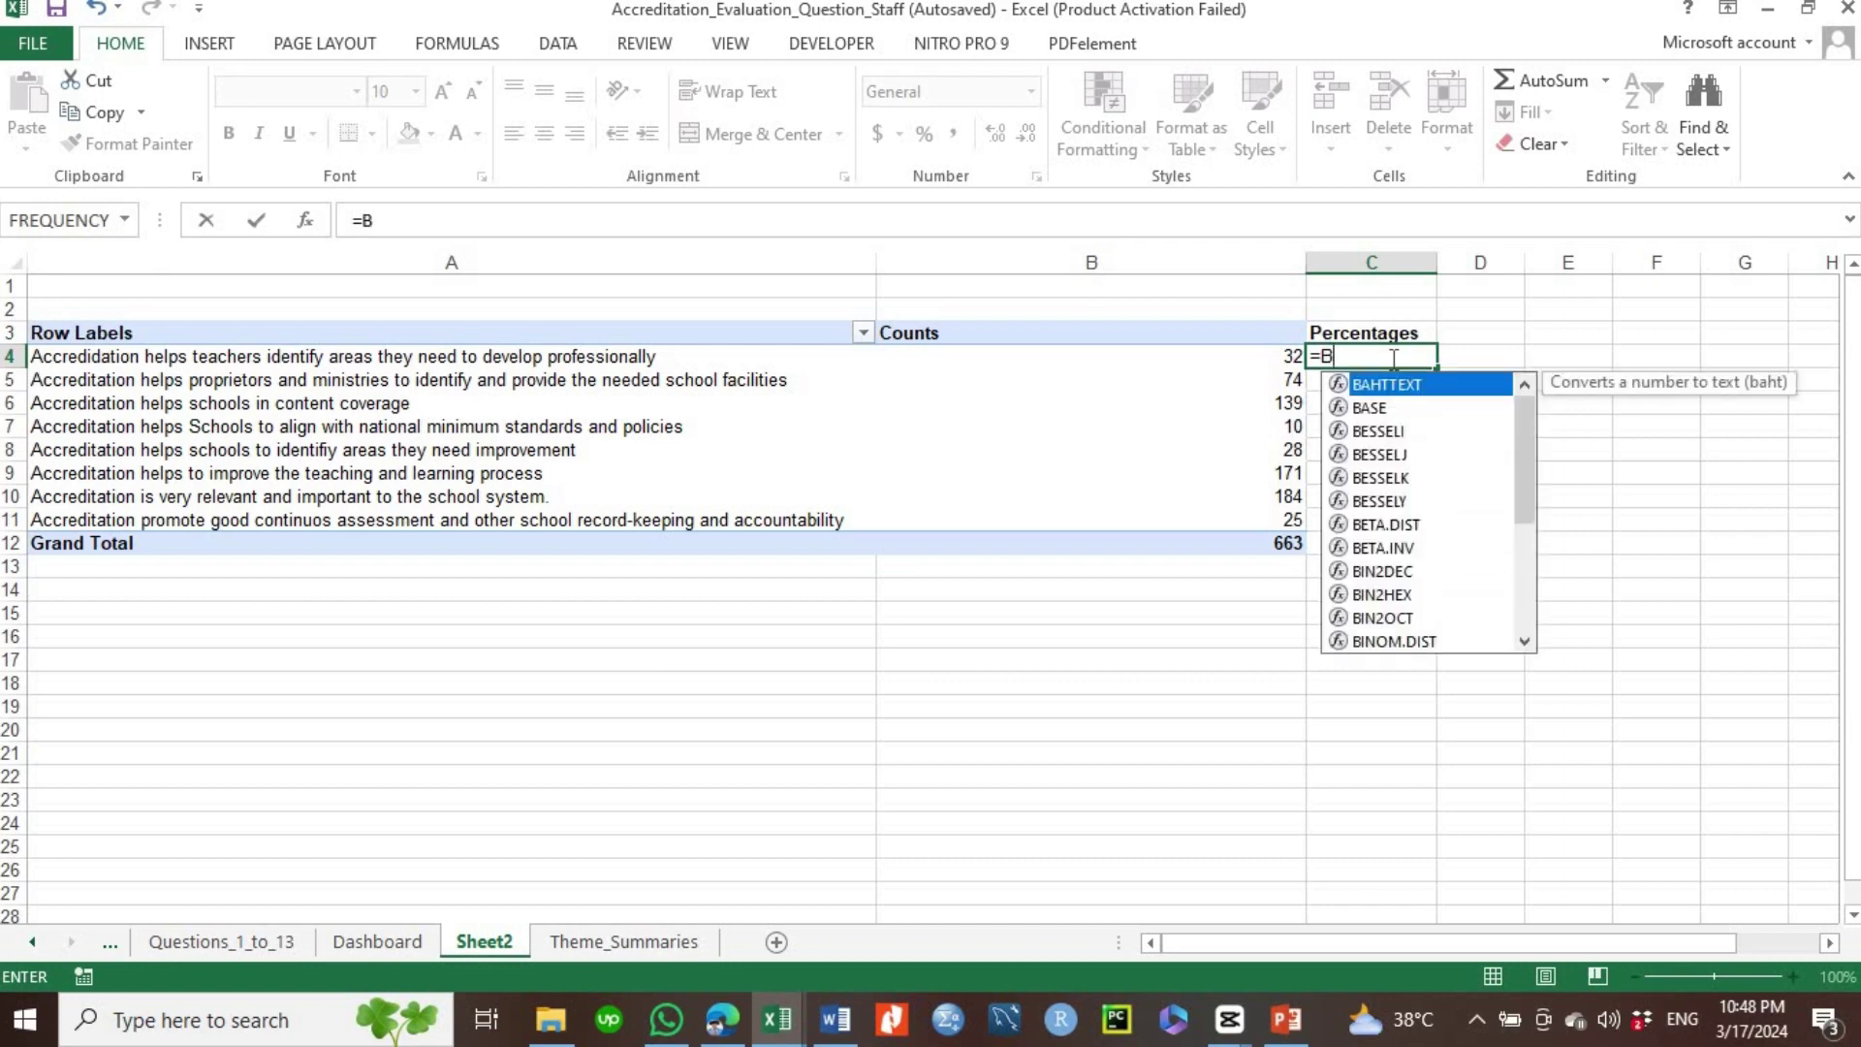
text(3)
key(BackSpace)
text(4)
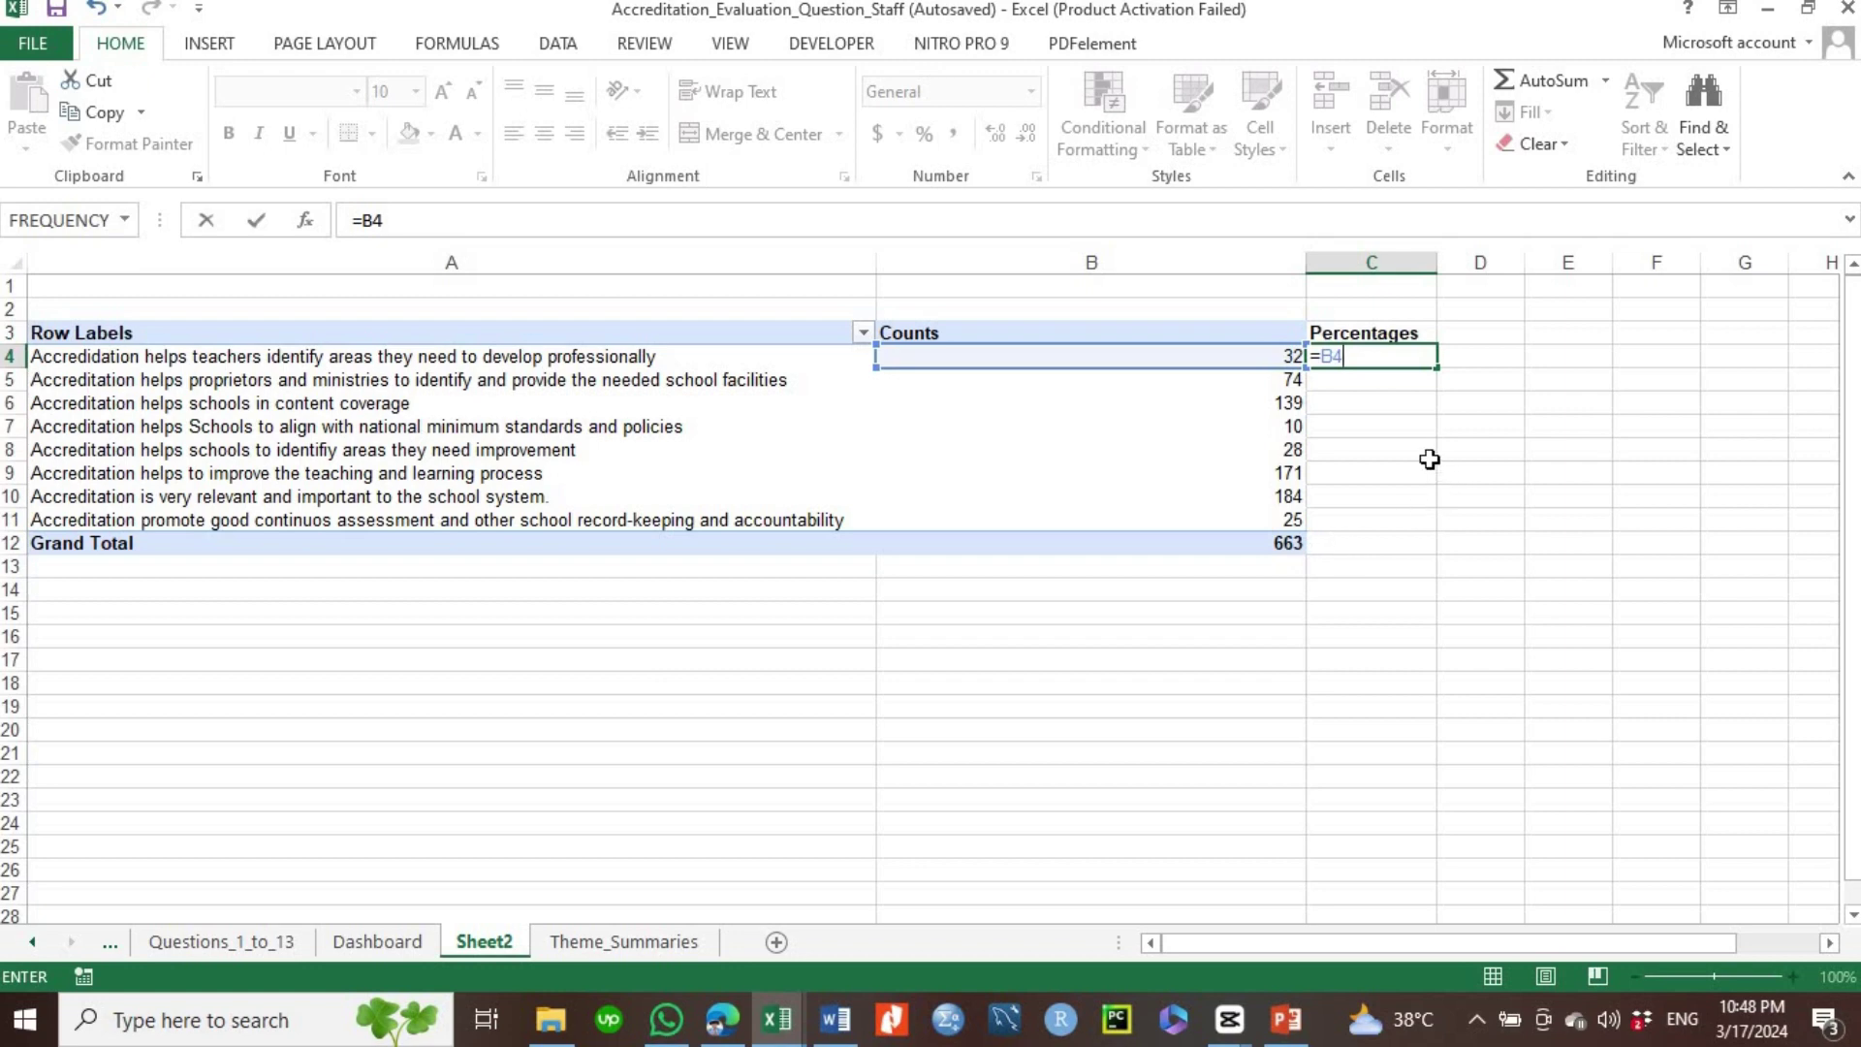
text(/)
text(b)
key(BackSpace)
text(b)
key(BackSpace)
click(1275, 549)
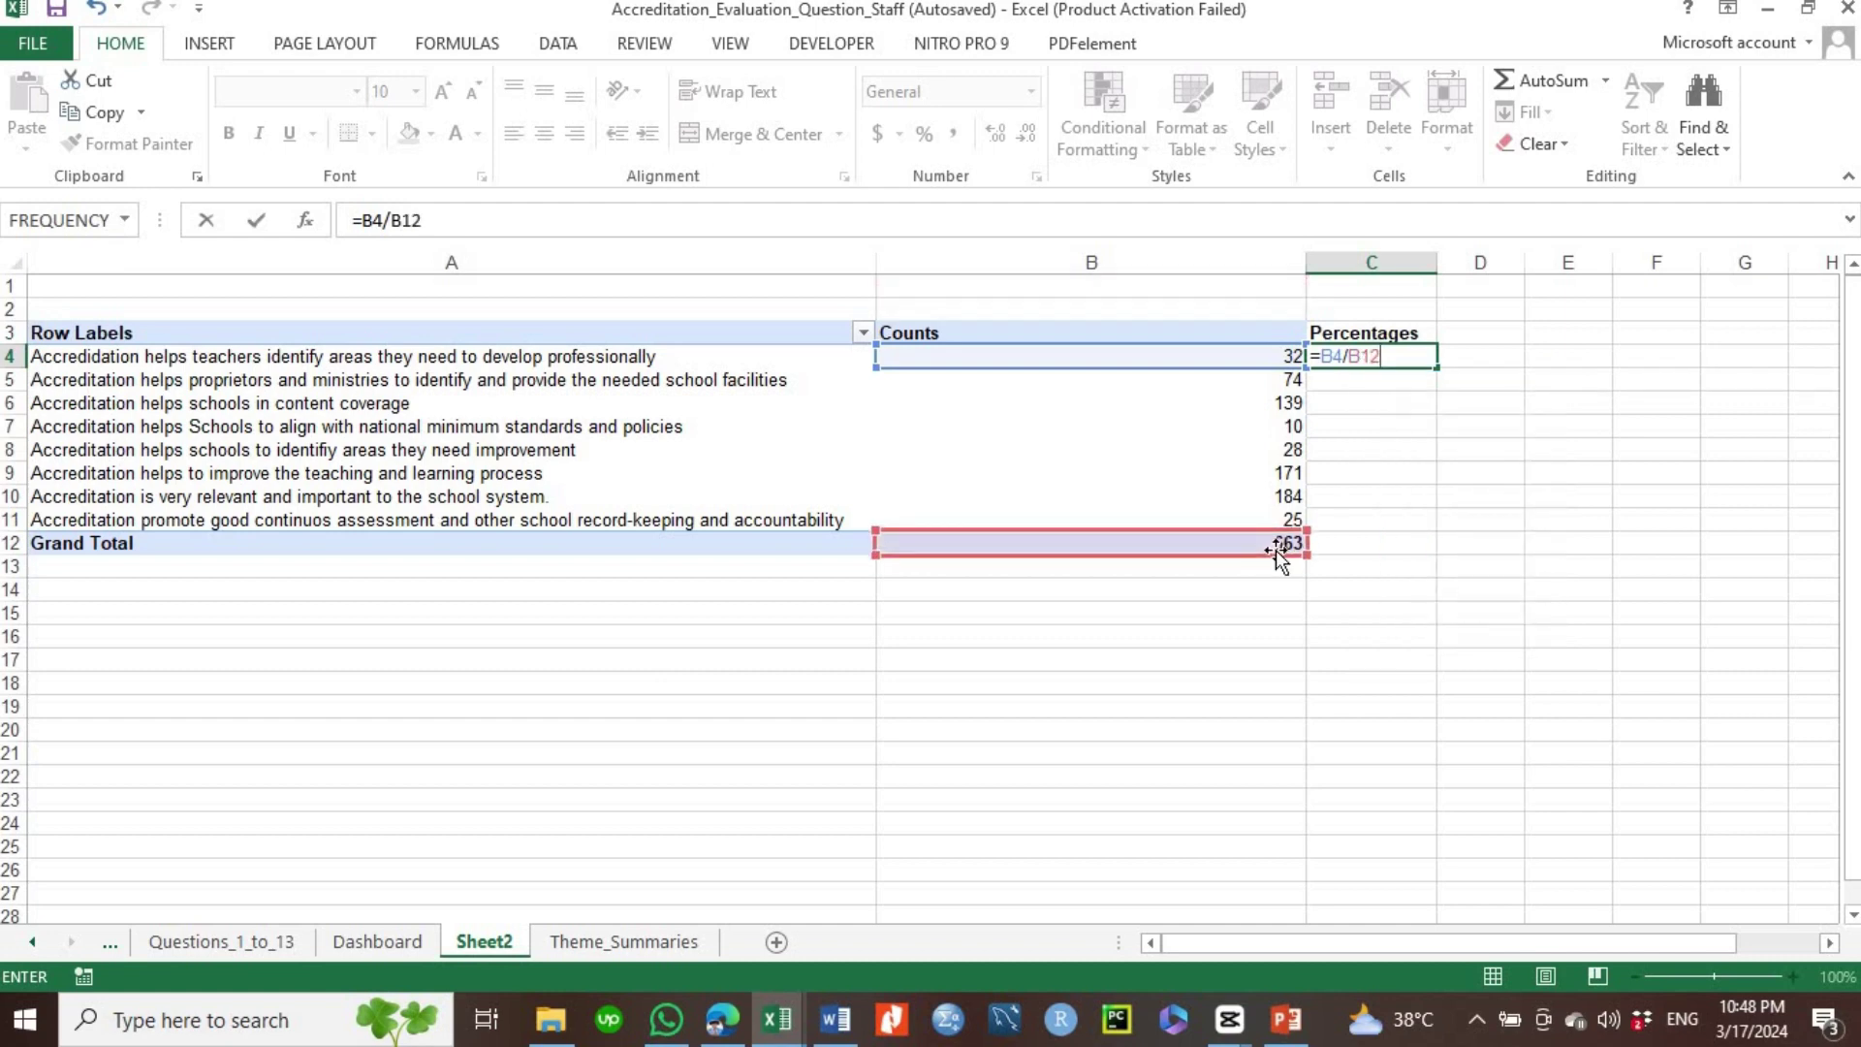
click(1366, 356)
text($)
key(Return)
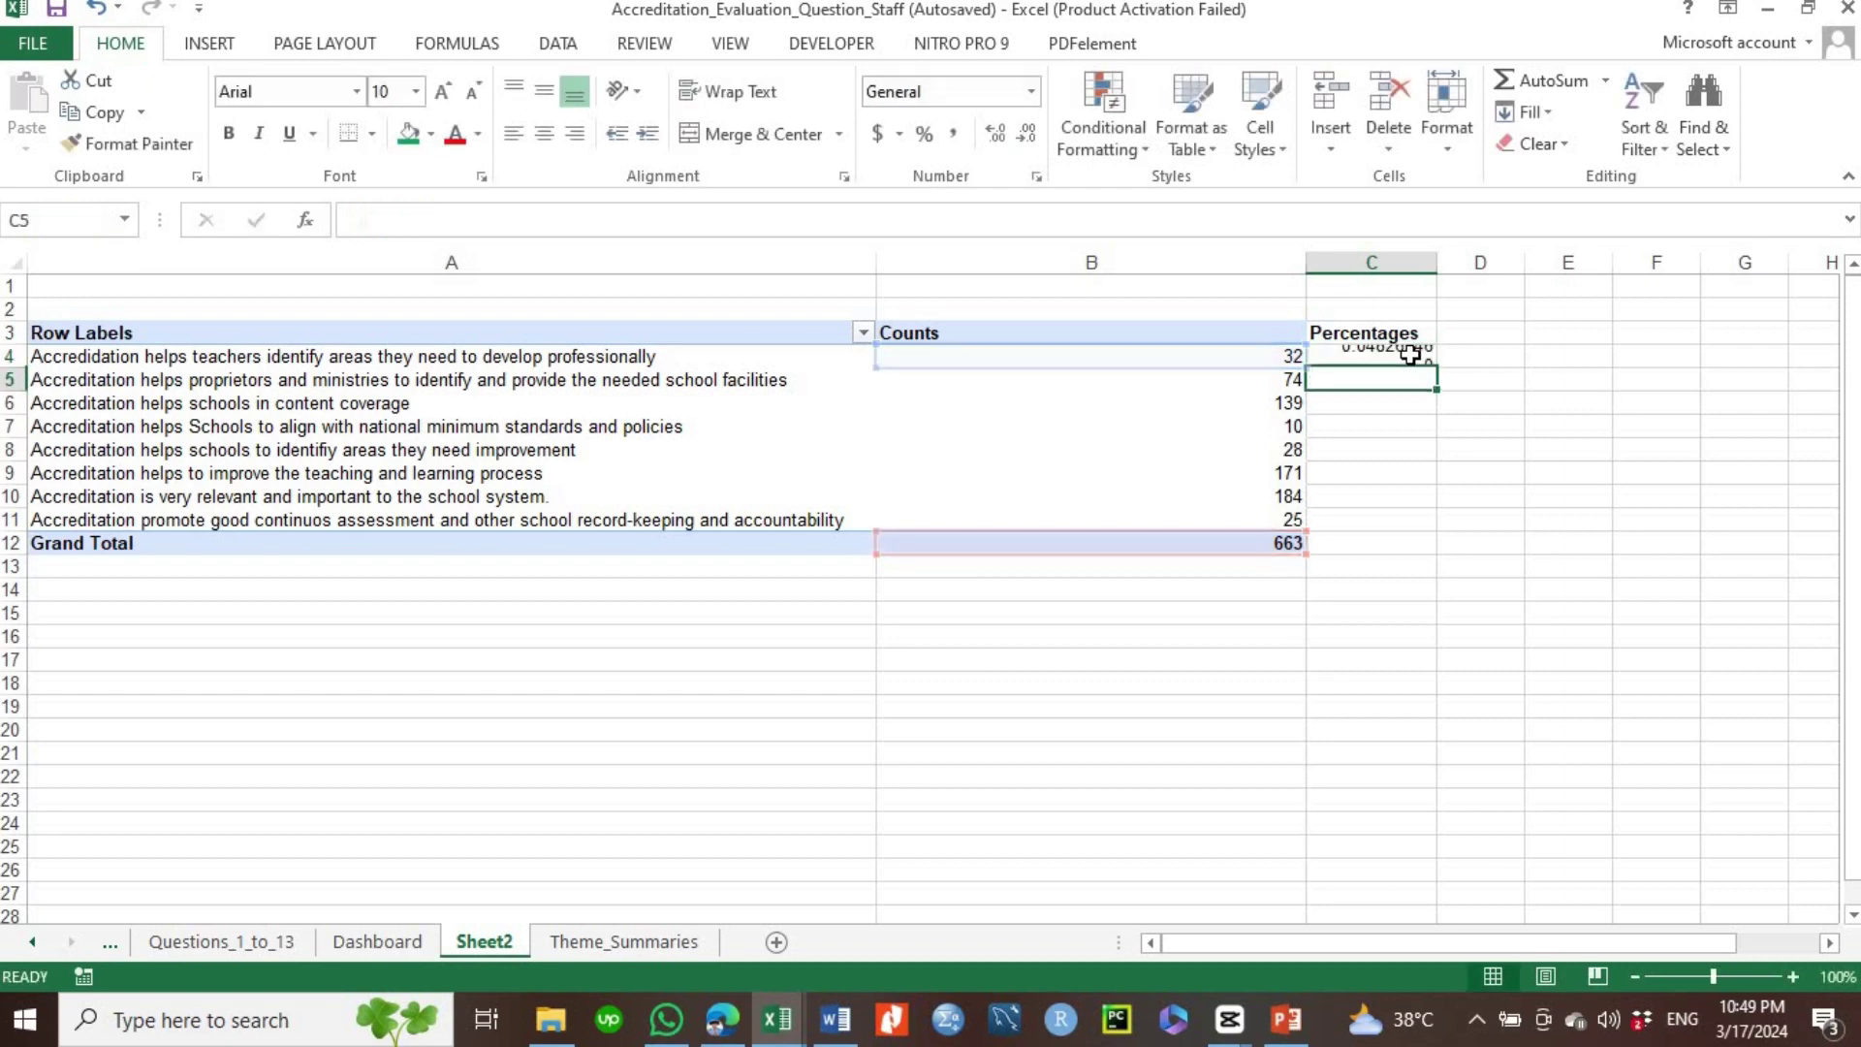
- Format C4 as a percentage with two decimal places and fill its formula down to C11
click(1399, 357)
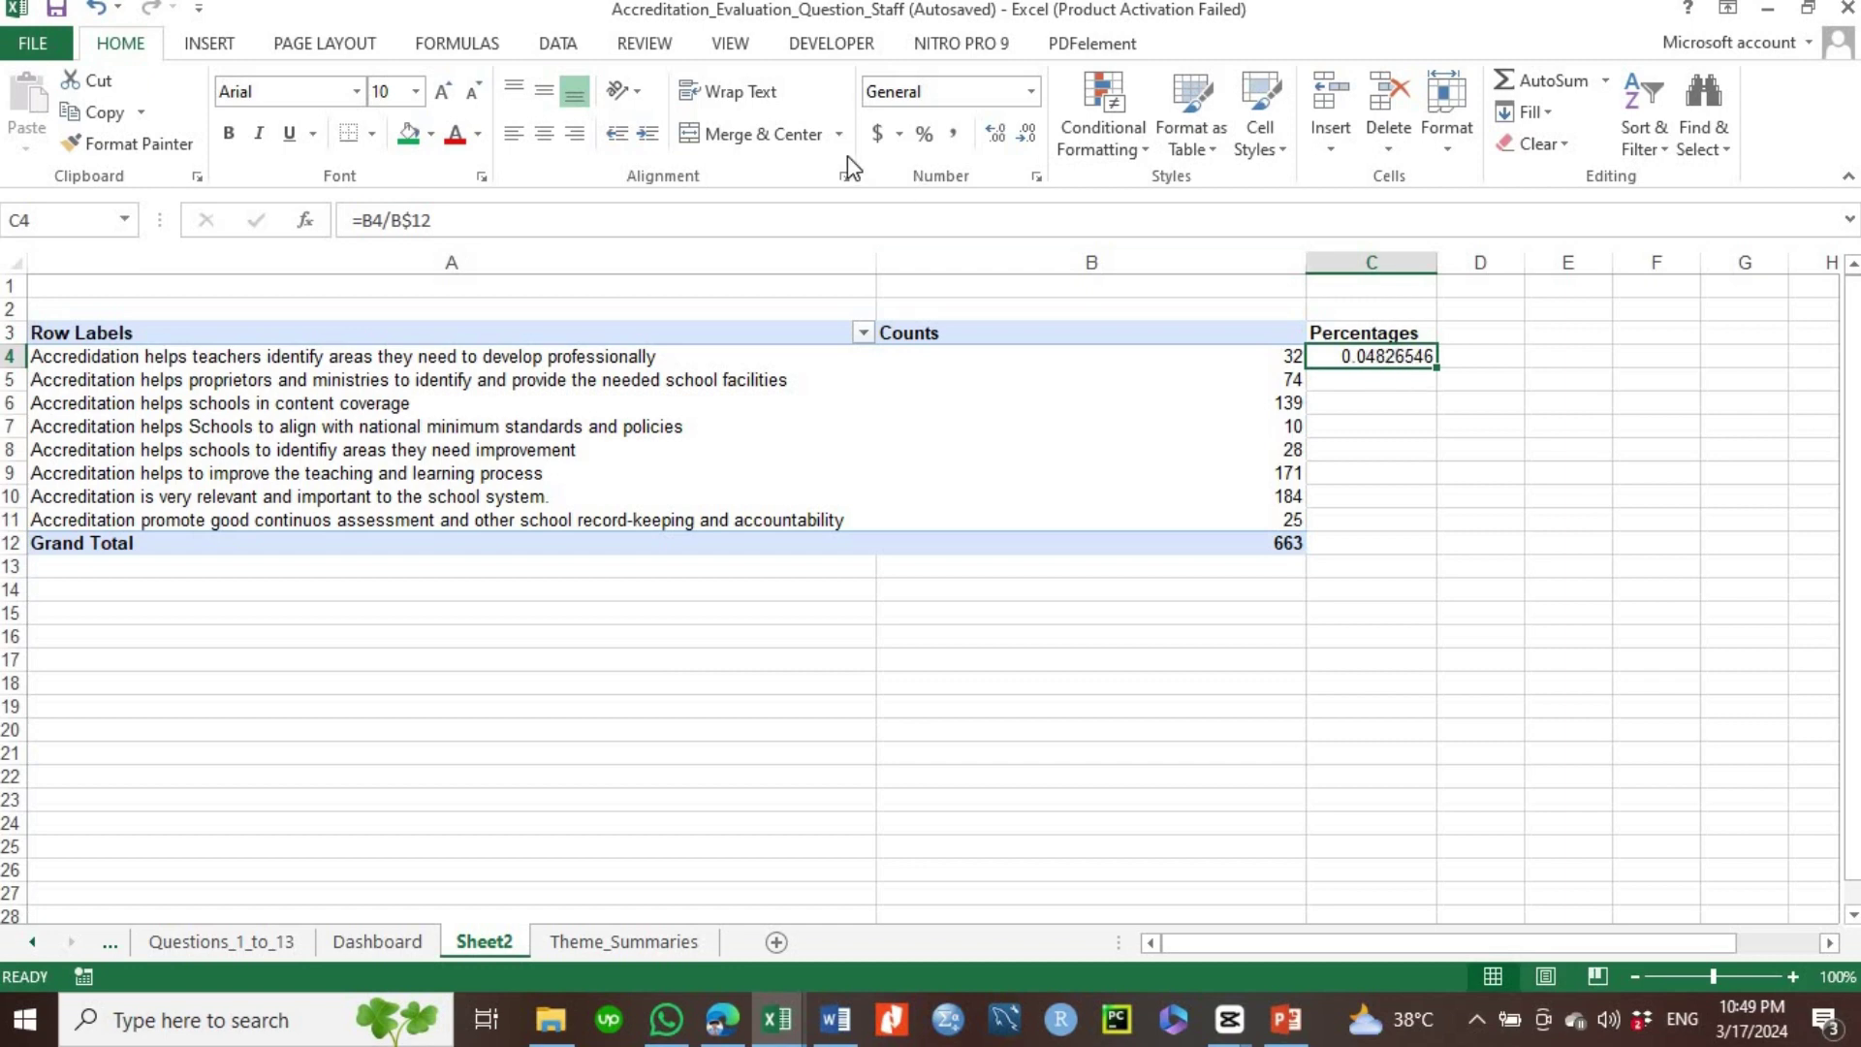
click(929, 144)
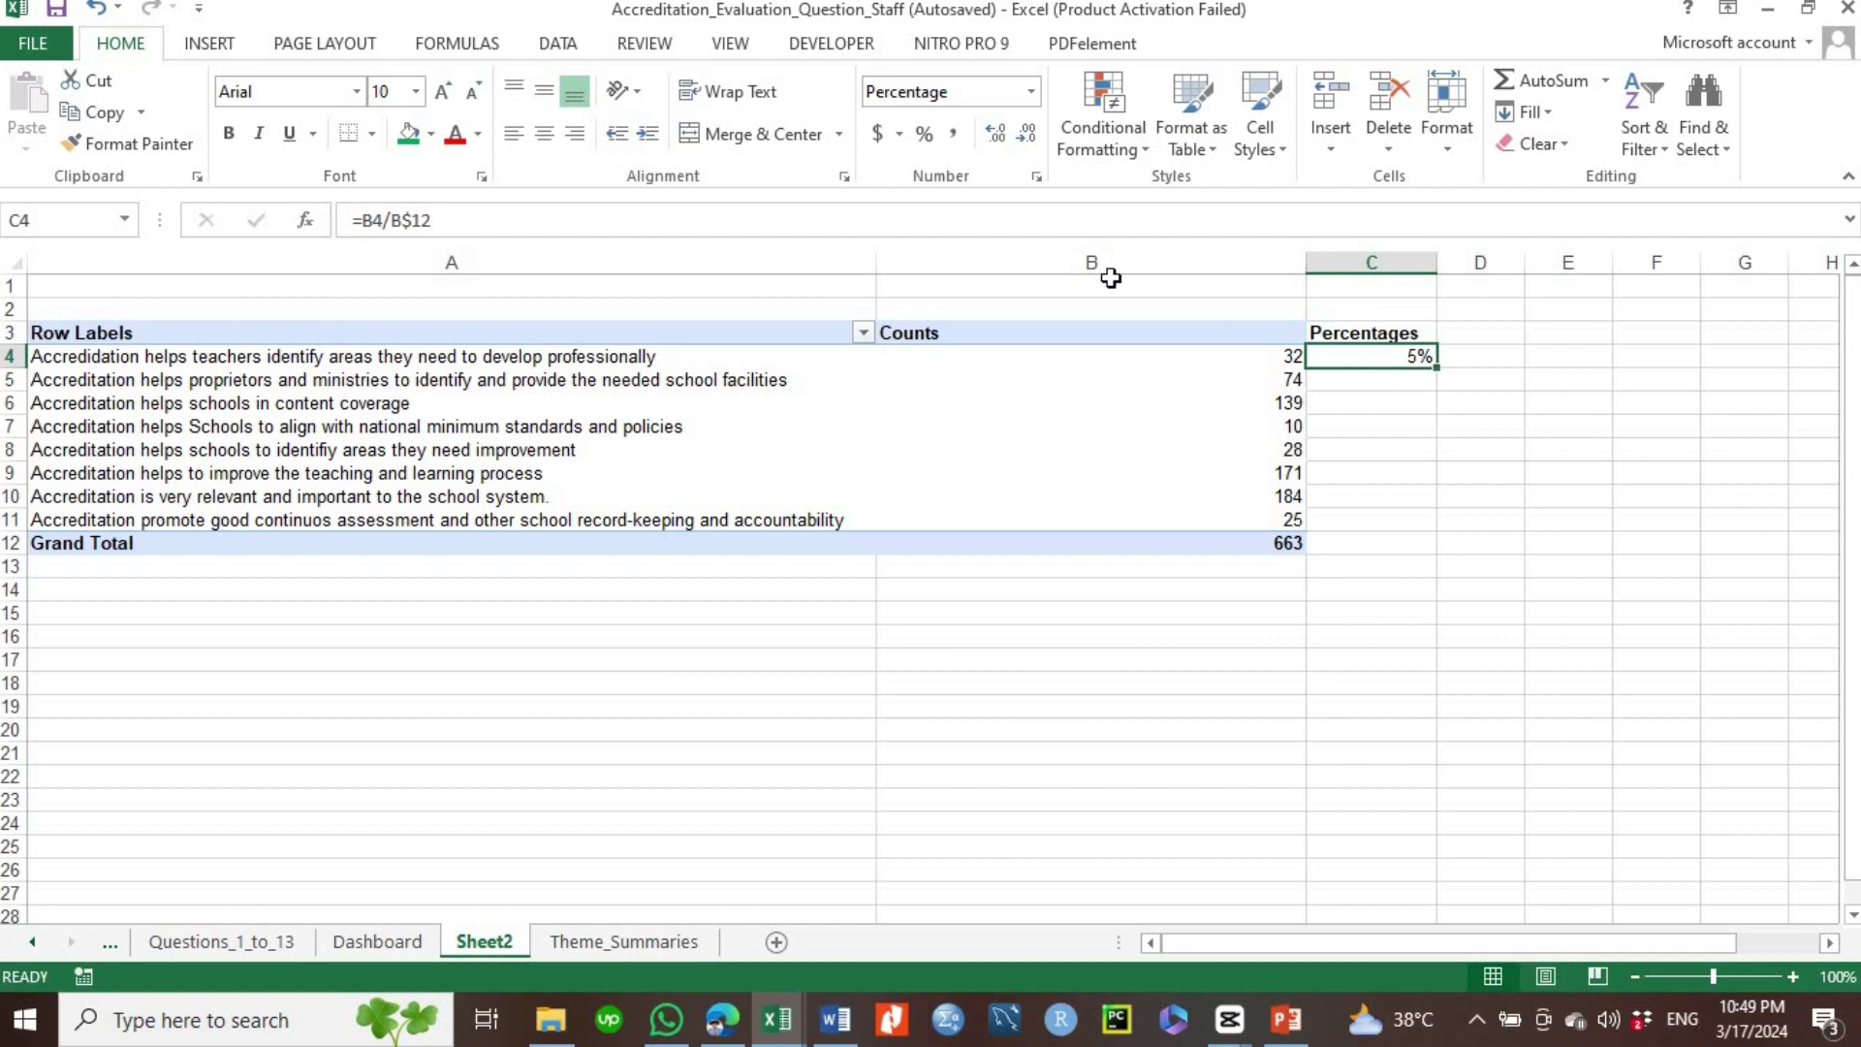
click(996, 141)
click(996, 141)
drag(1439, 368, 1430, 545)
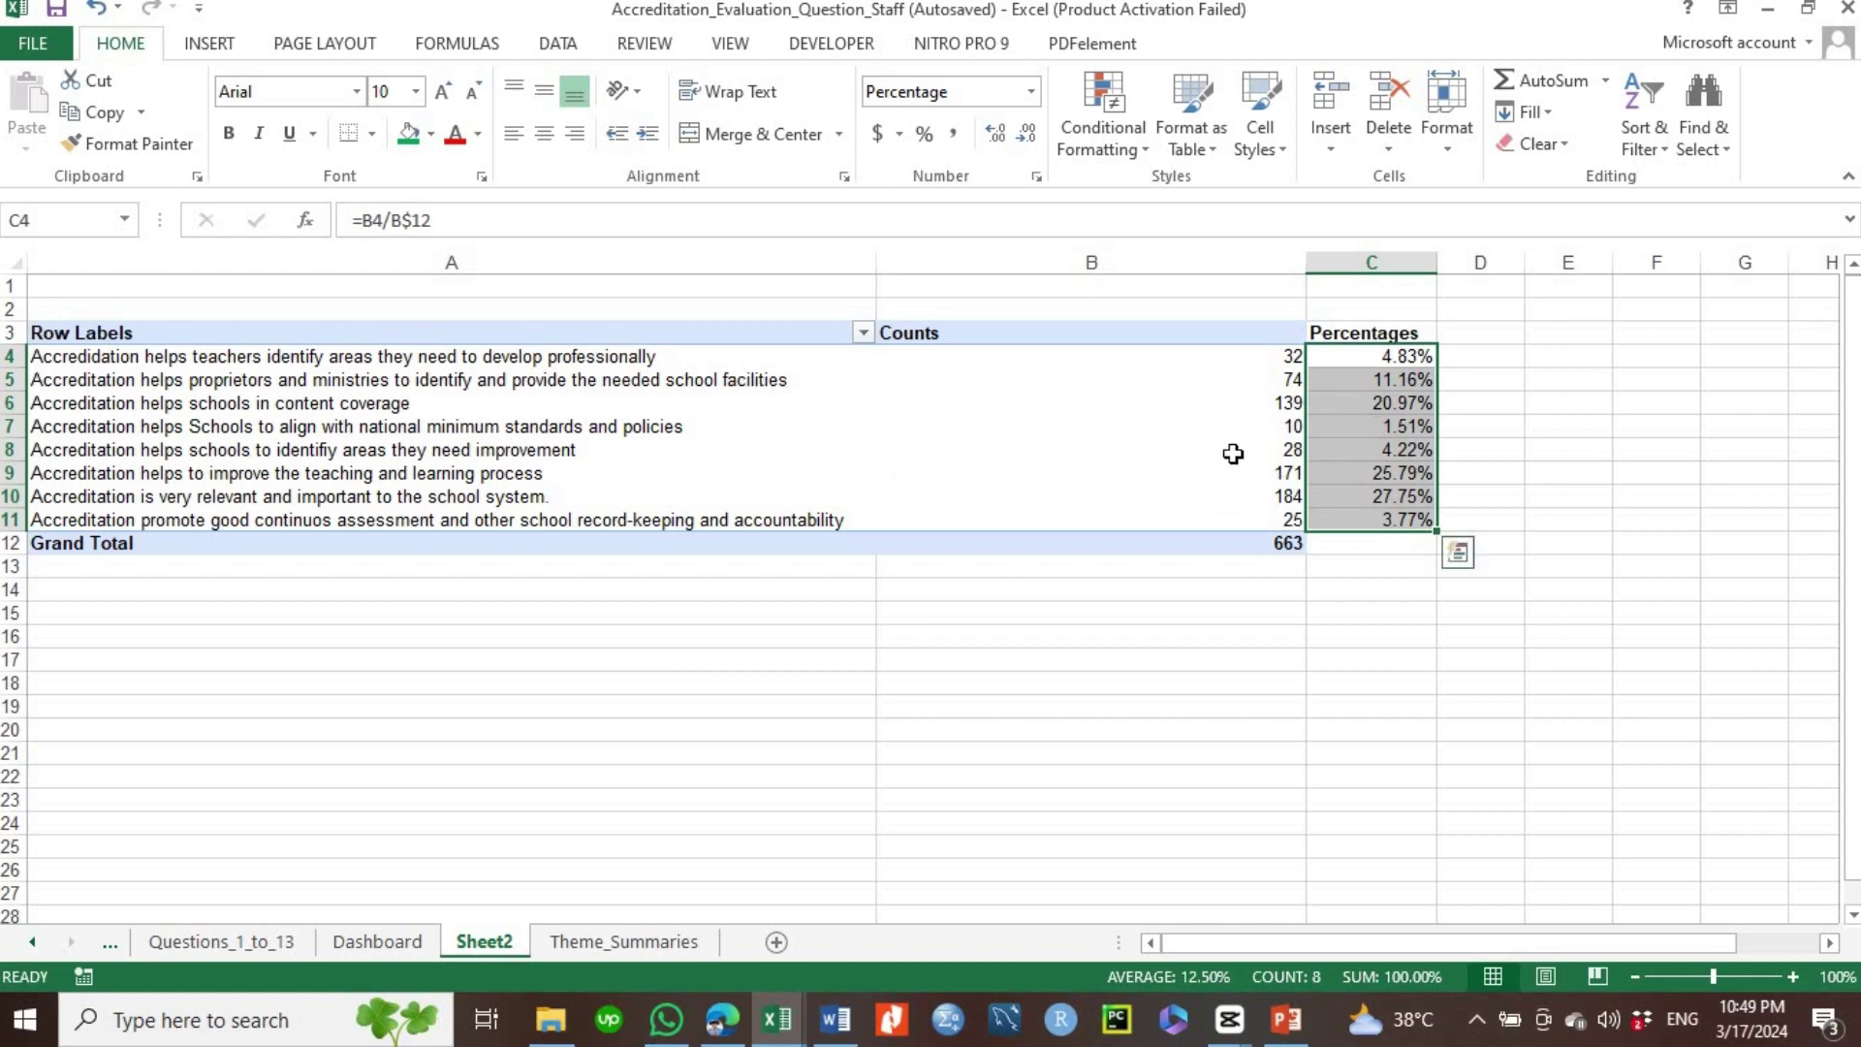
click(1282, 361)
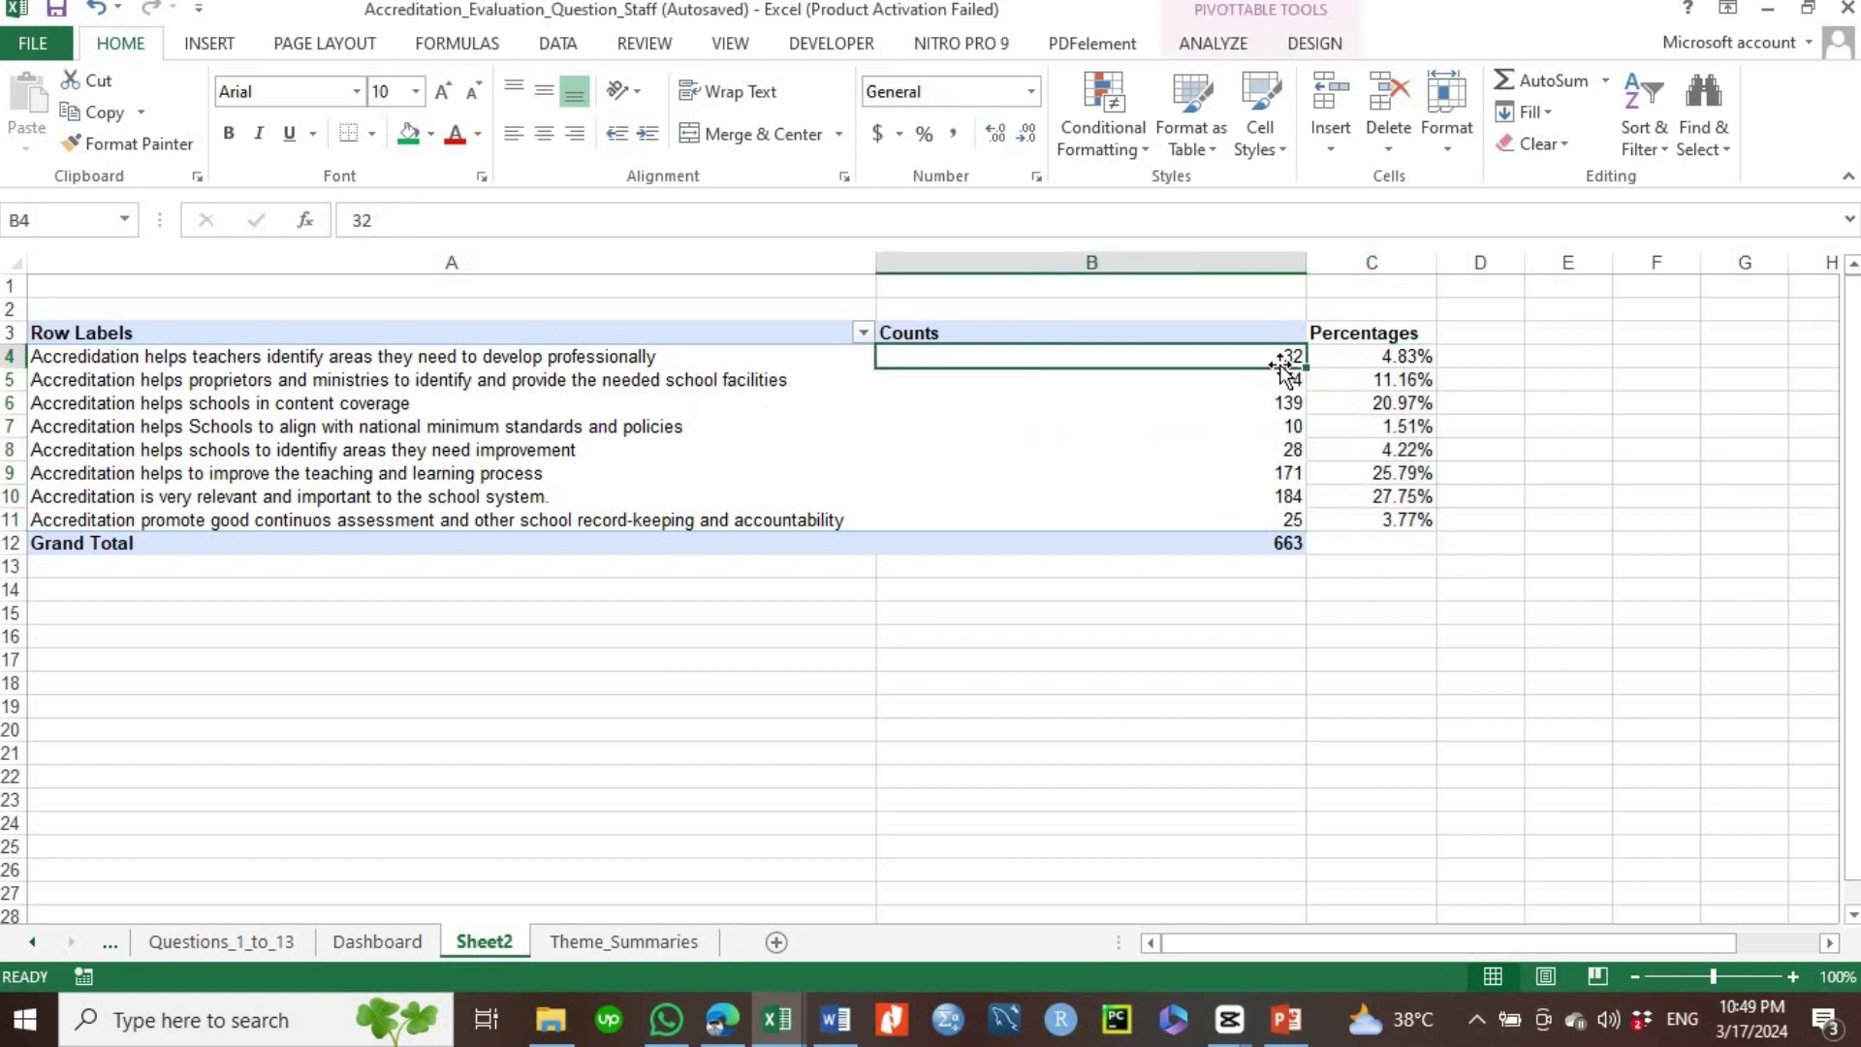
drag(1281, 363, 1393, 498)
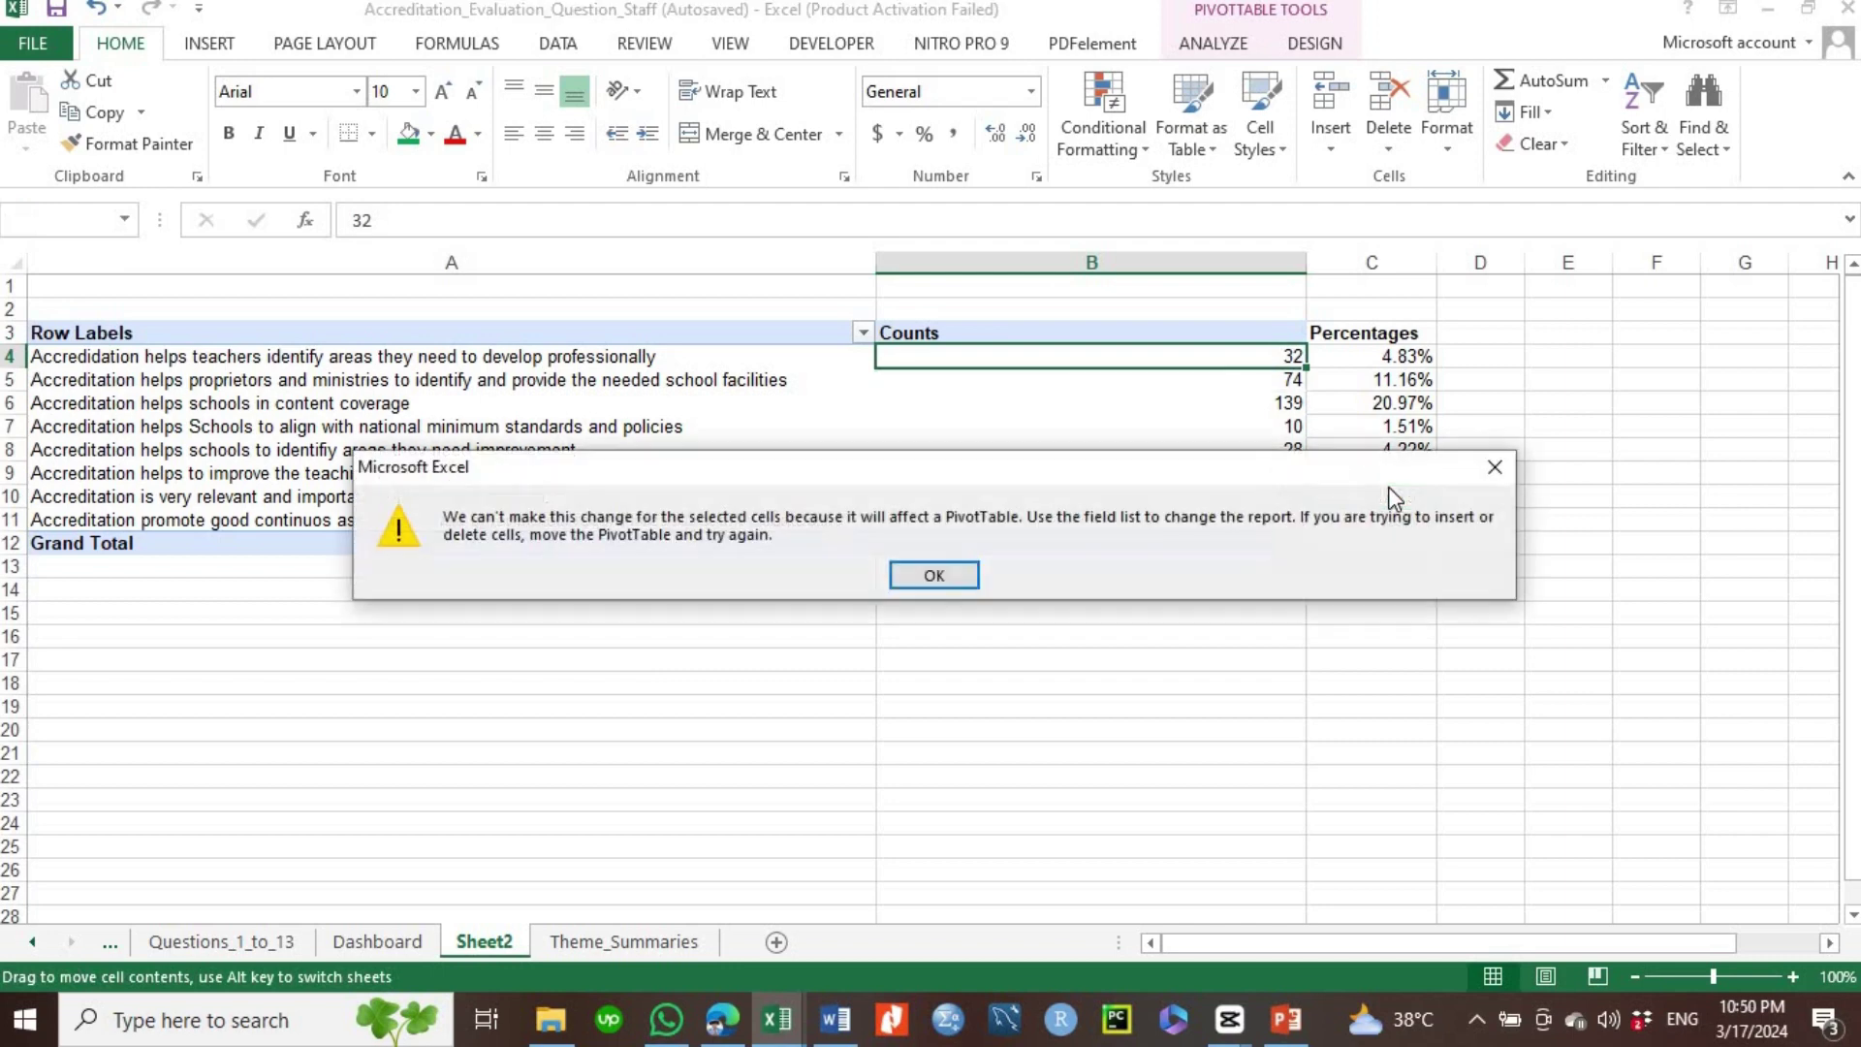
click(1504, 463)
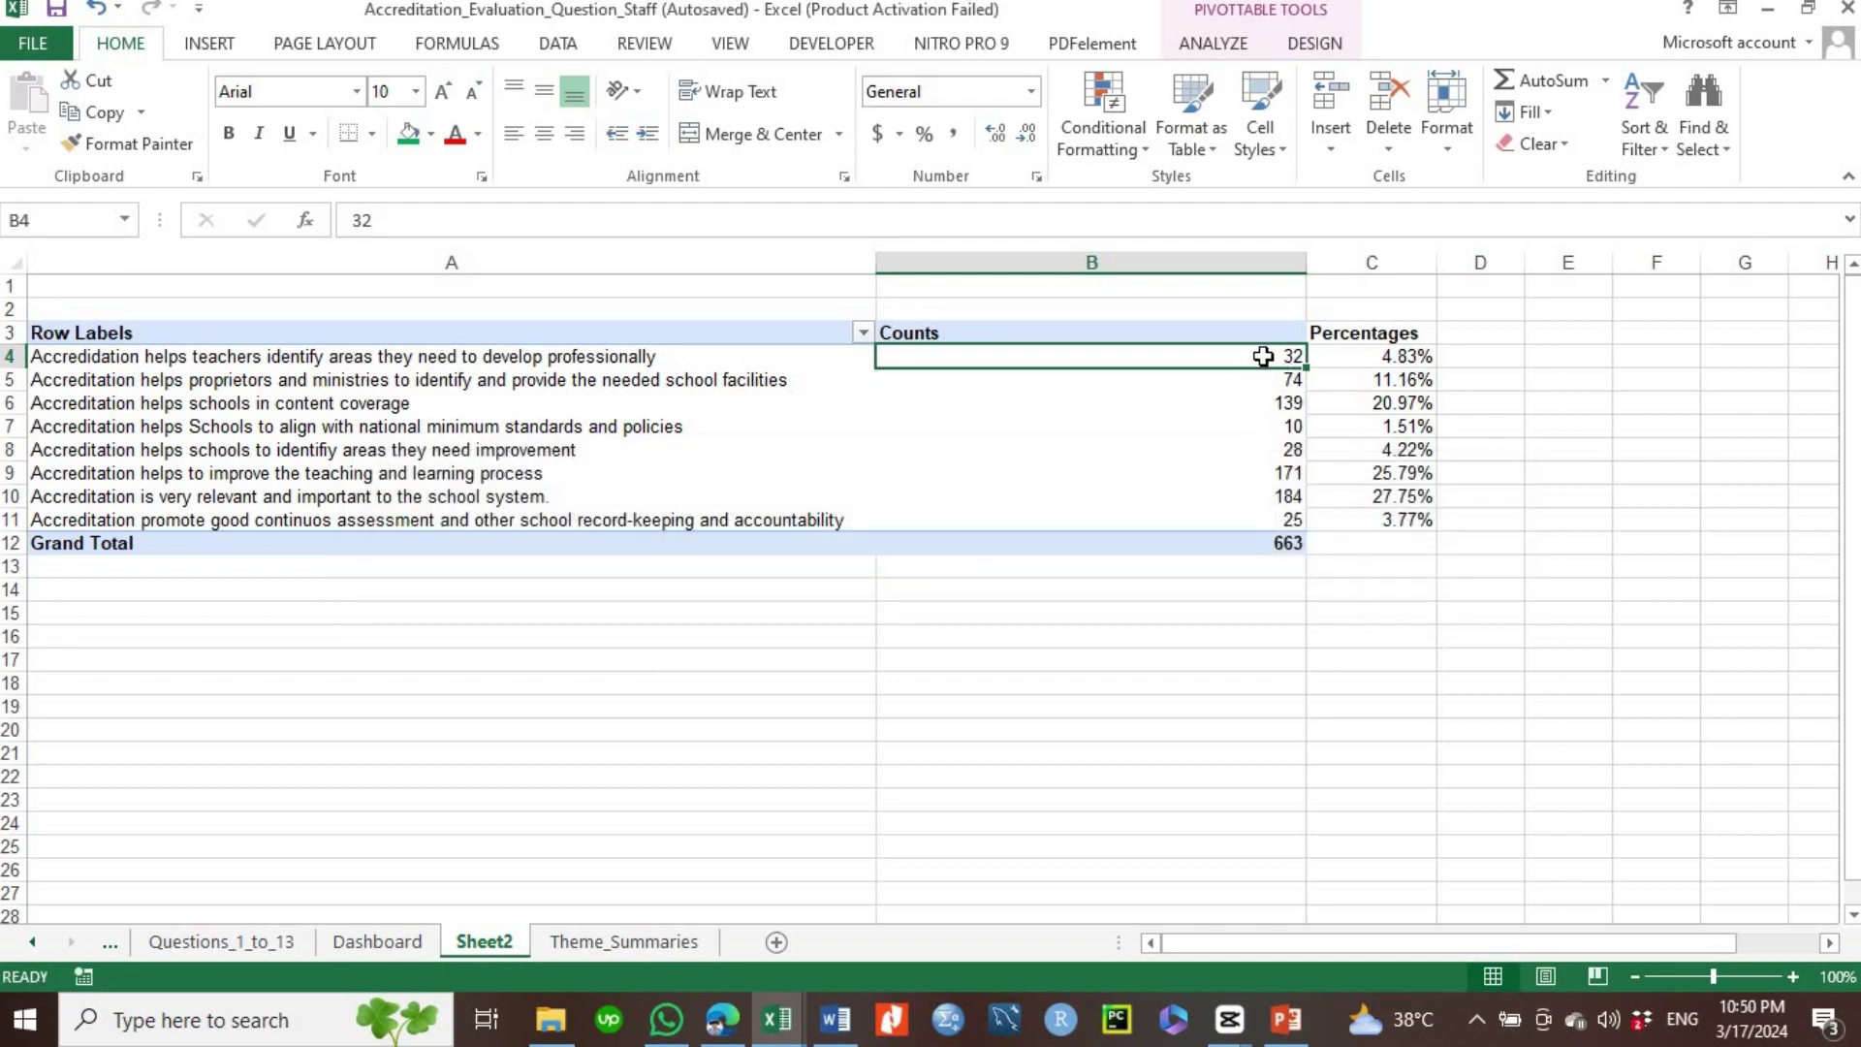
- Shade the counts and percentages in B4:C11 with the standard light blue fill colour
drag(1262, 354, 1412, 520)
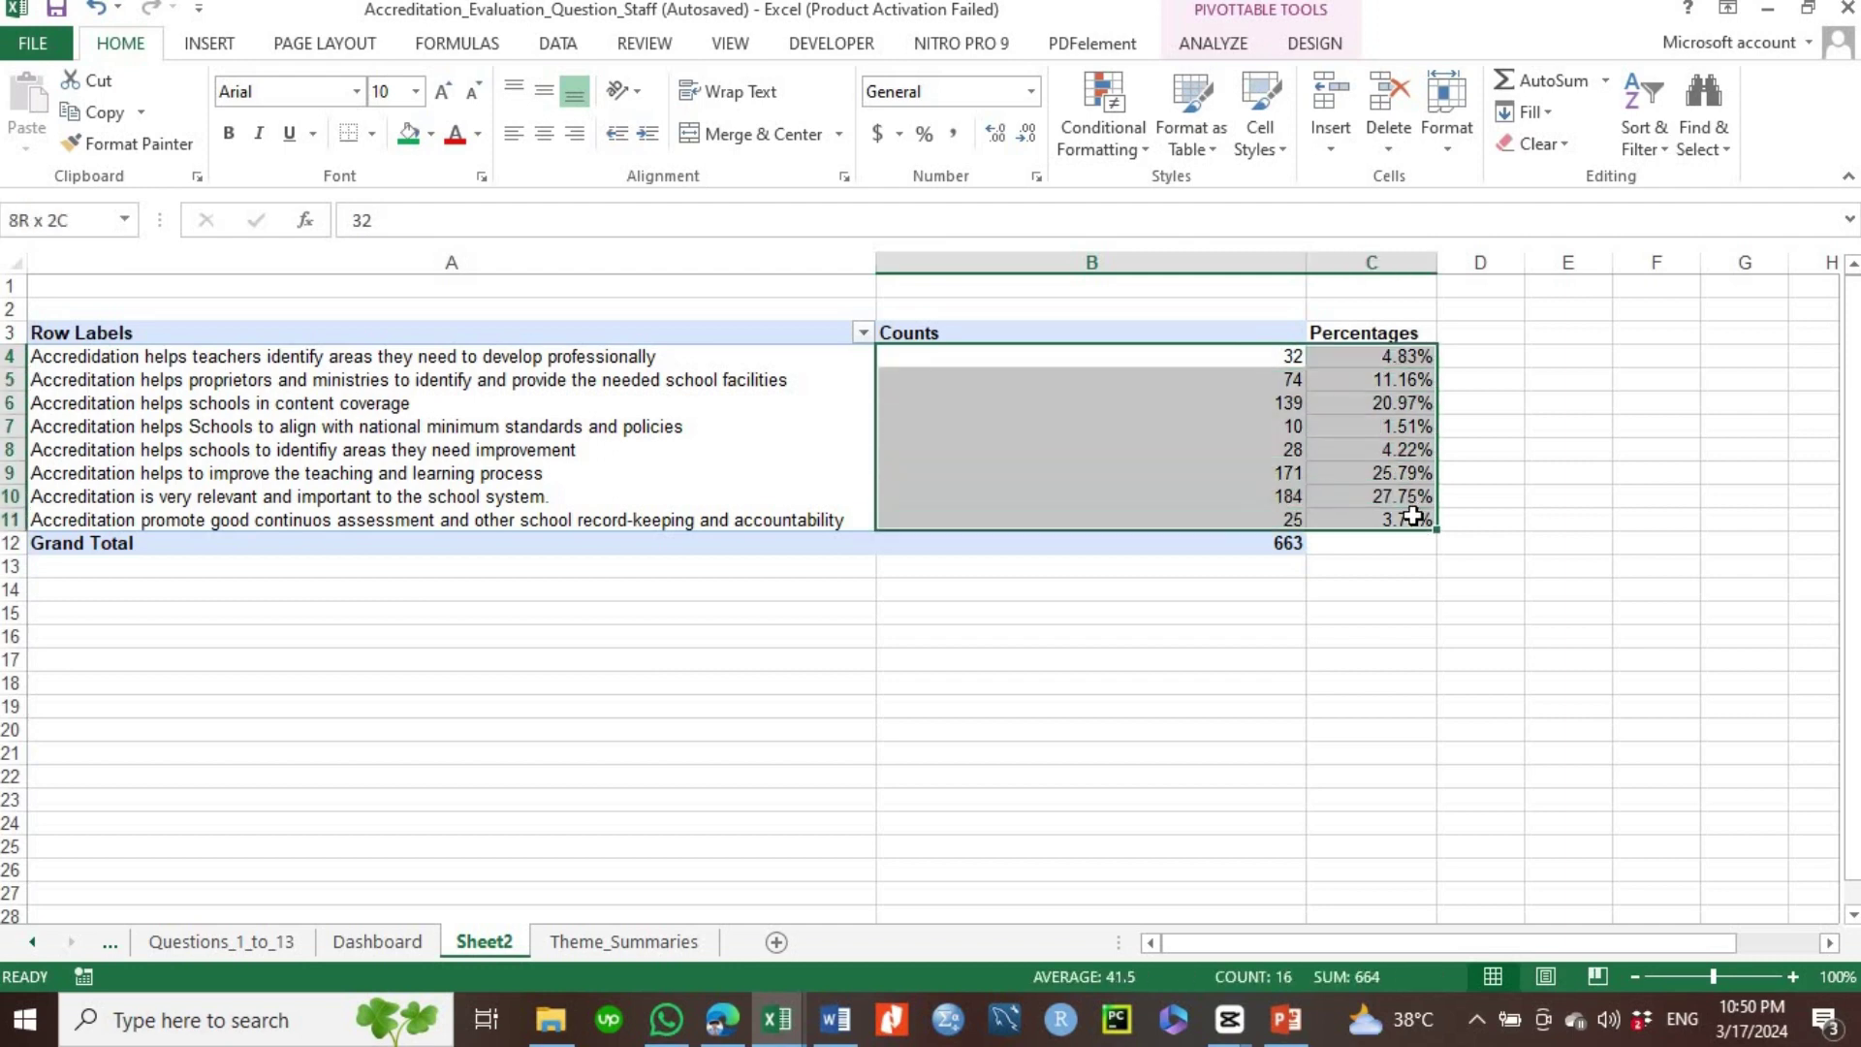
click(430, 133)
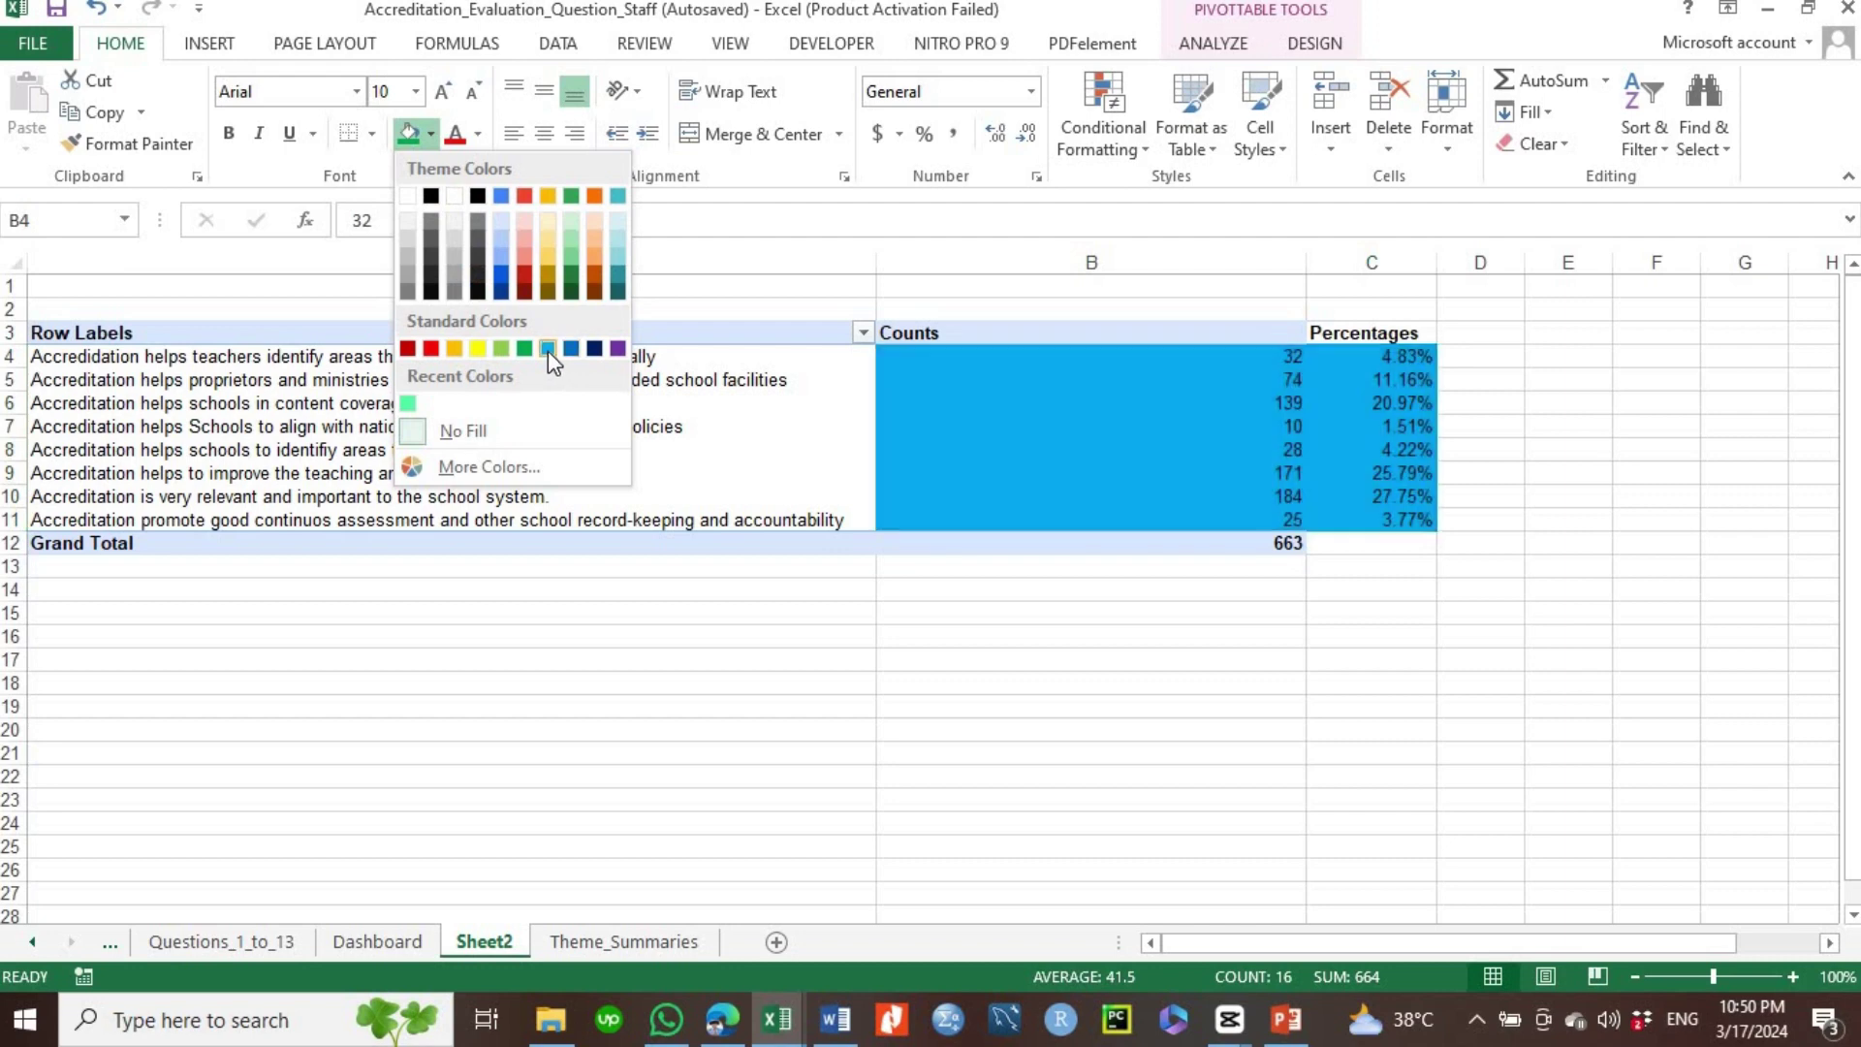
click(886, 341)
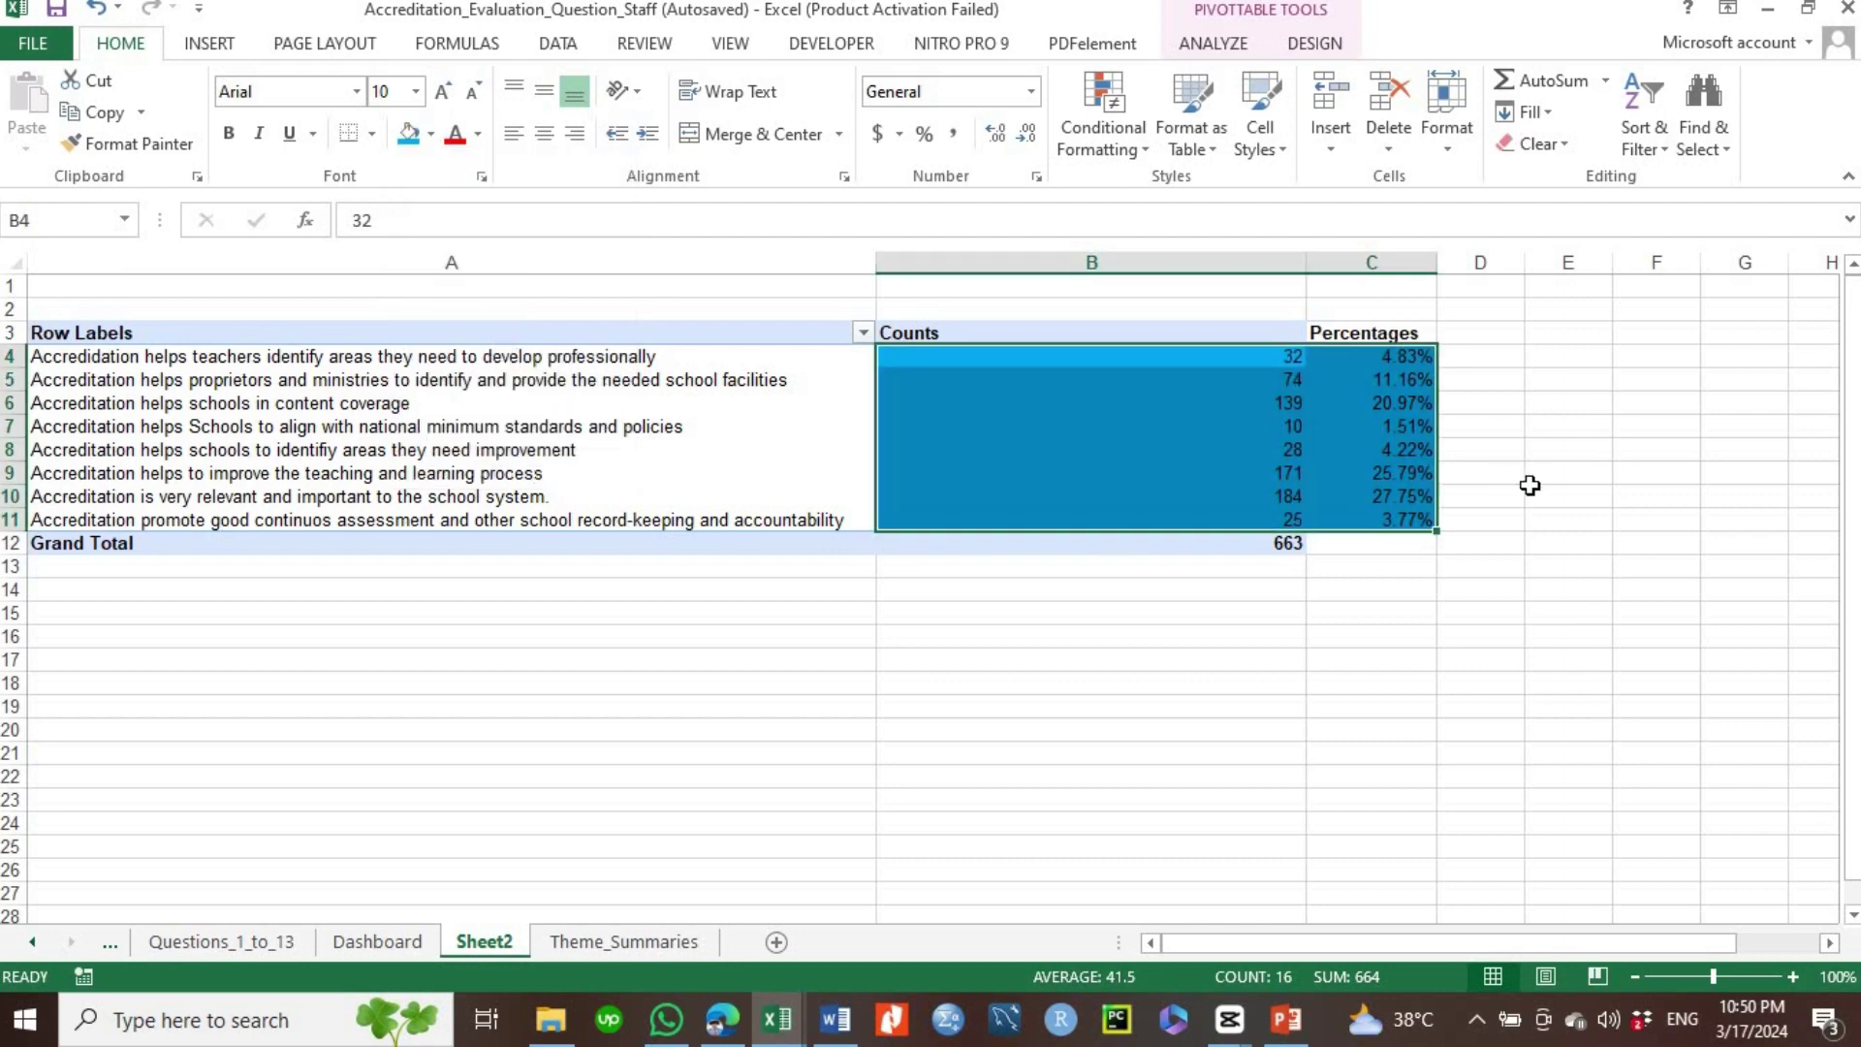
click(1528, 492)
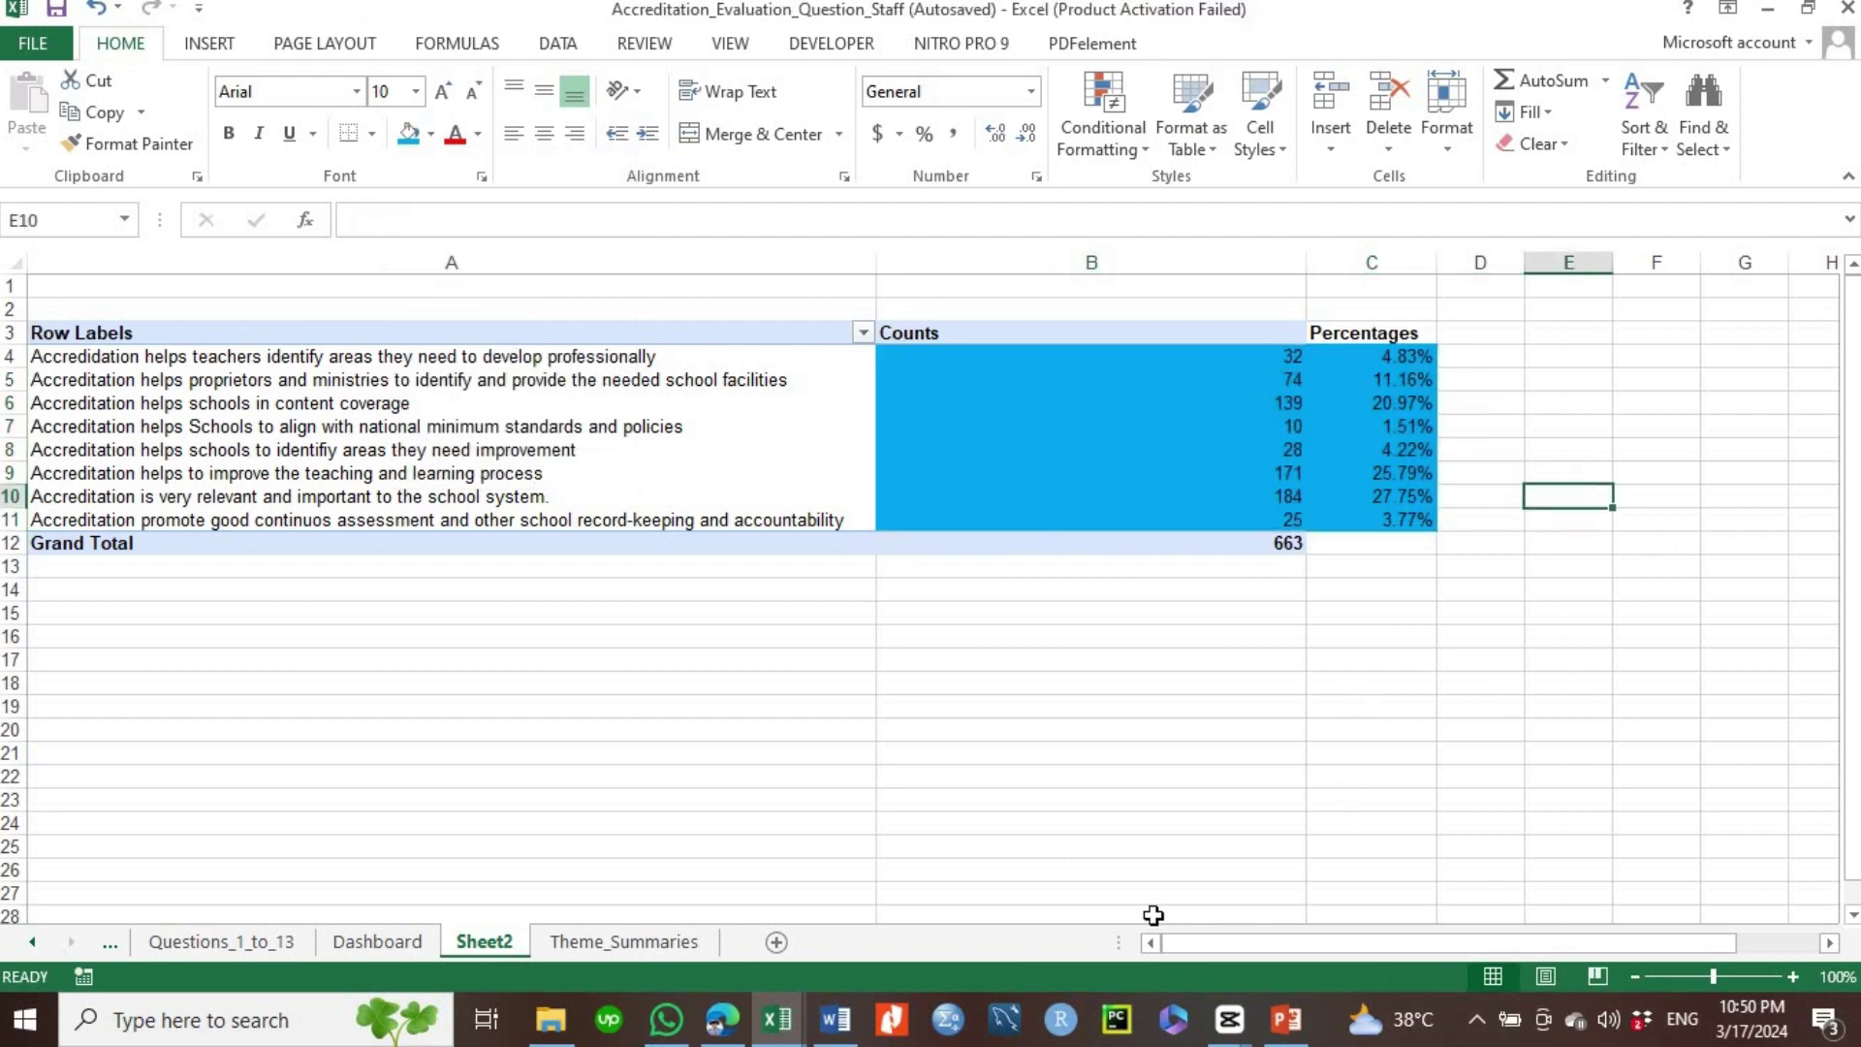